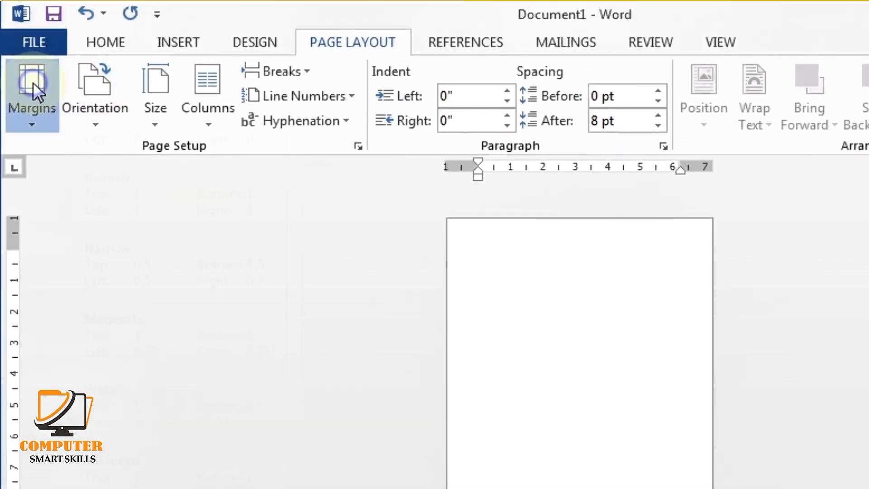
Apply Narrow page margins to the blank document
click(34, 82)
click(86, 301)
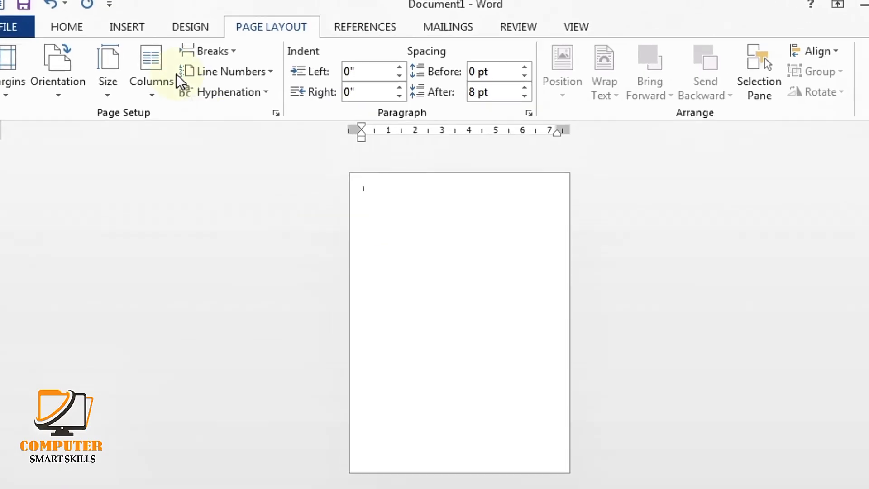
click(125, 24)
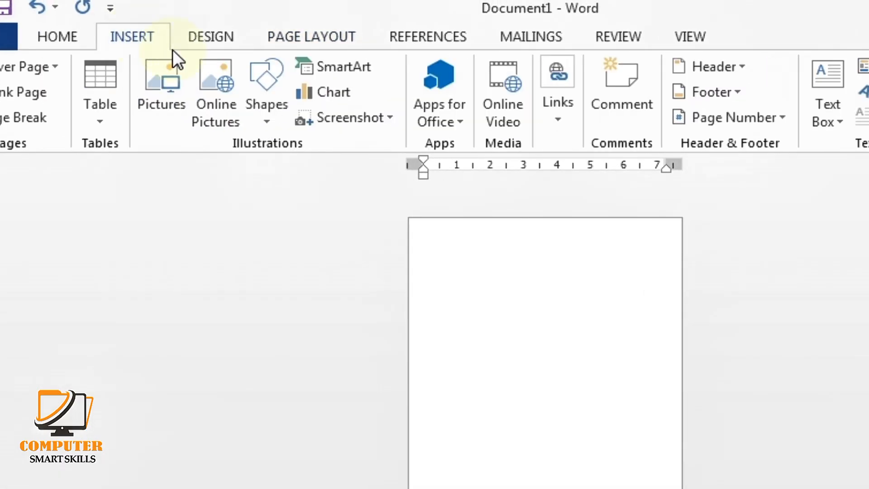
Draw a wide blue rectangle from the page's top-left corner, about 4.69" by 7.52"
click(263, 77)
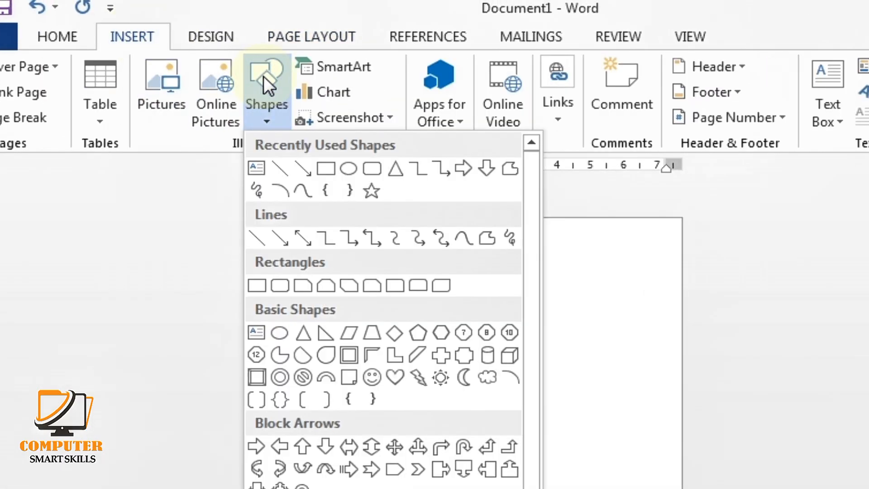
click(330, 172)
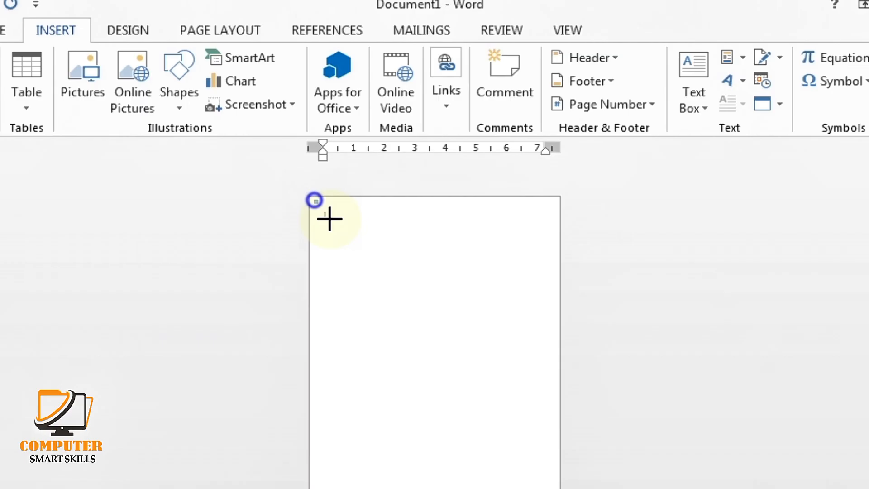
mouse_move(315, 200)
mouse_down()
mouse_move(394, 283)
mouse_move(545, 338)
mouse_up()
Turn the rectangle into a triangle by deleting its bottom-right edit point
right_click(540, 335)
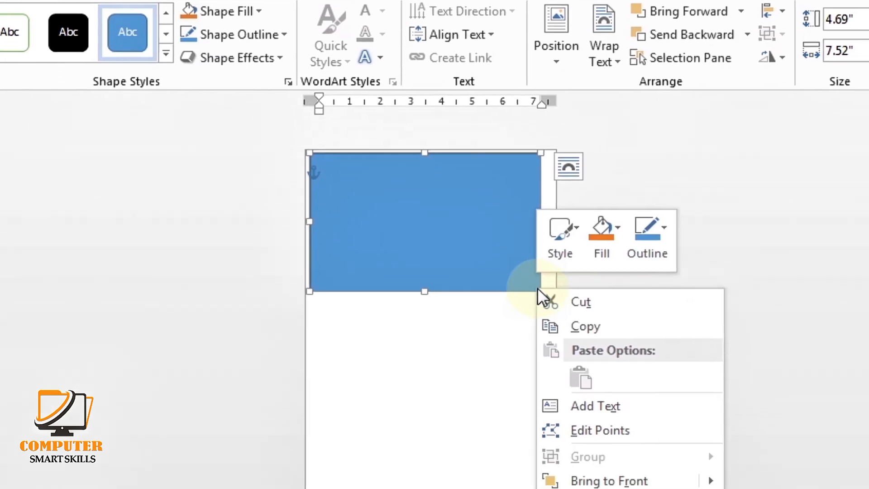
click(584, 483)
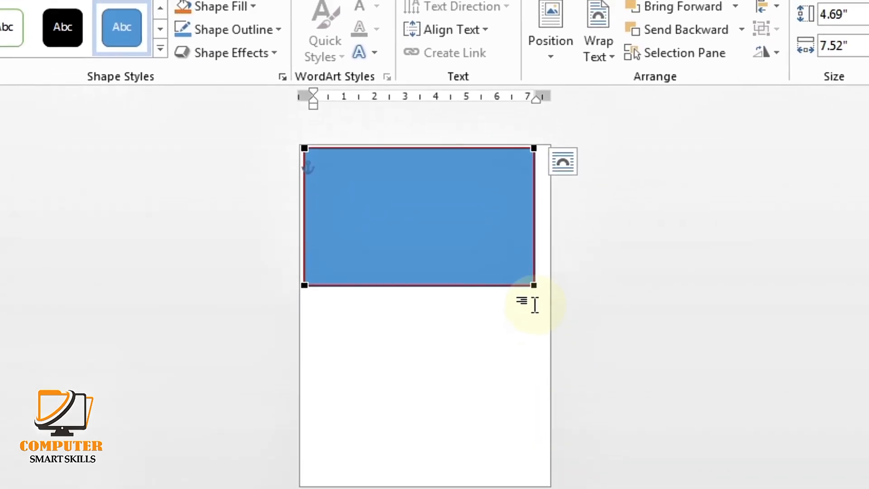
right_click(538, 264)
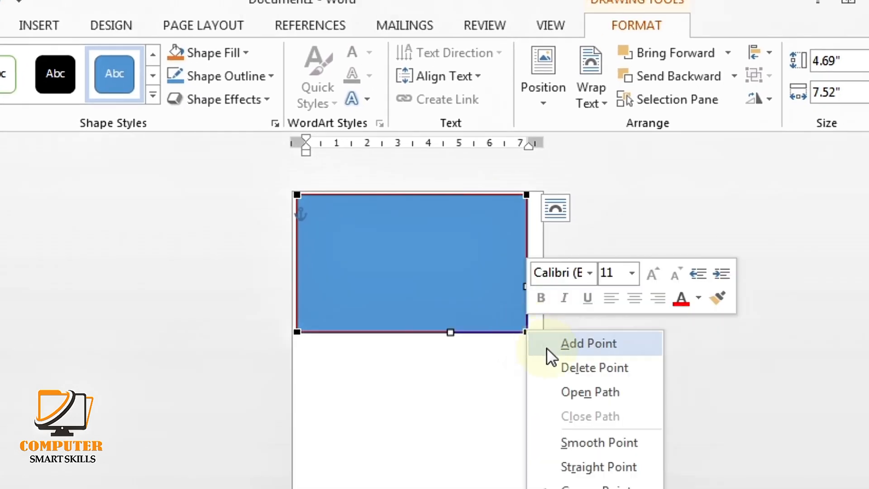
click(566, 369)
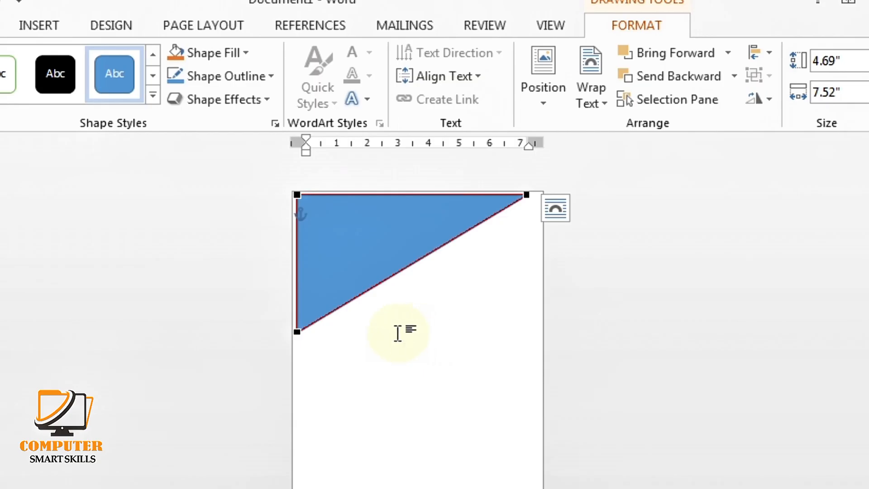
Reshape the points and tangent handles so the lower edge curves concavely up to the right corner
click(298, 330)
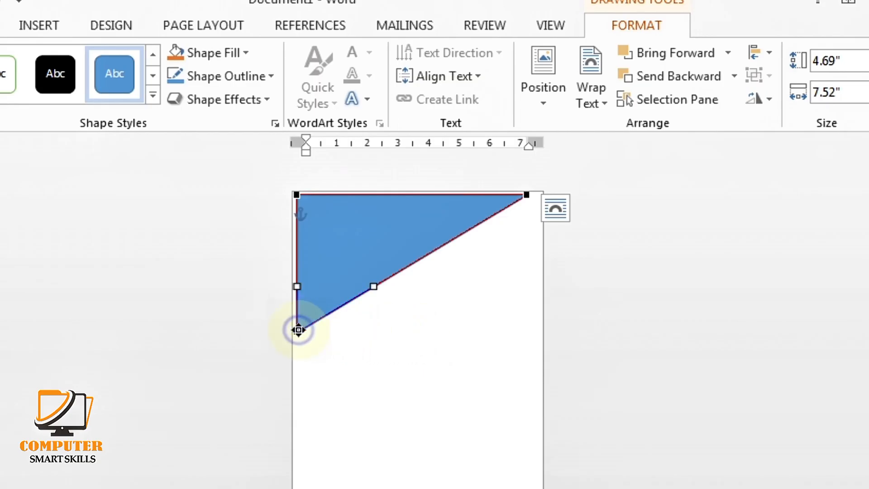
drag(298, 330, 301, 297)
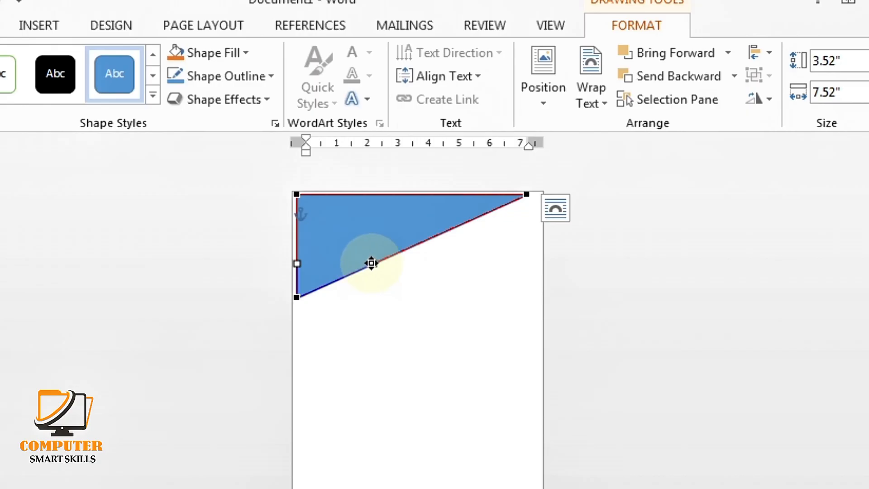
drag(372, 264, 334, 229)
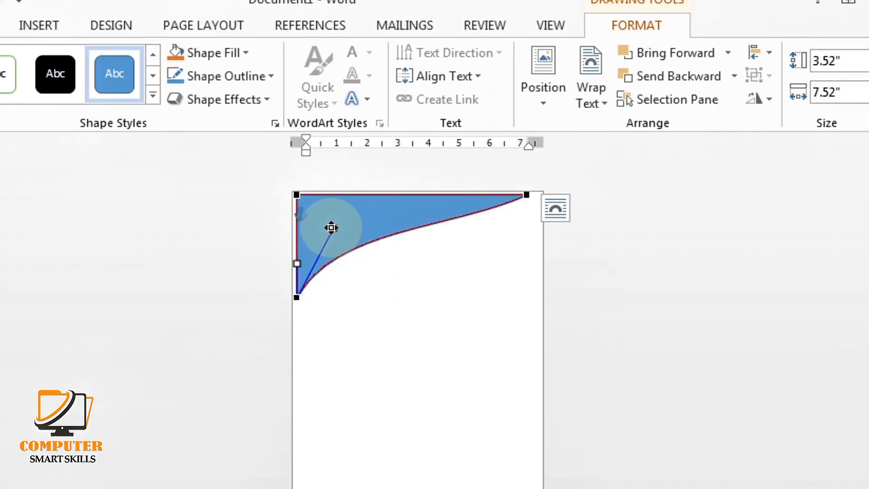
mouse_move(523, 195)
mouse_down()
mouse_move(534, 194)
mouse_move(529, 201)
mouse_up()
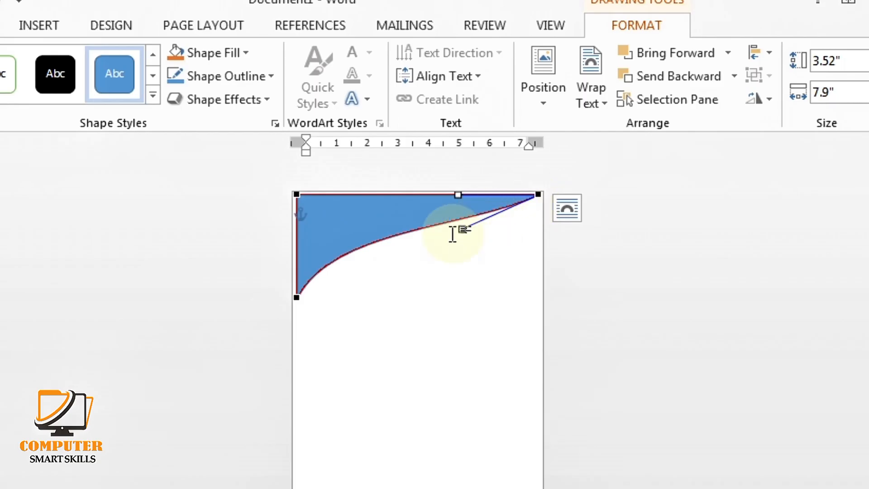
drag(462, 229, 459, 202)
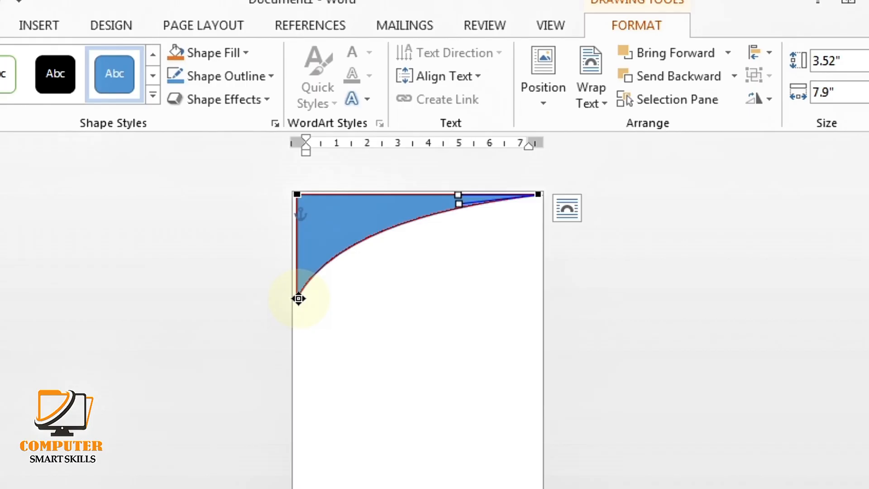
drag(299, 299, 297, 271)
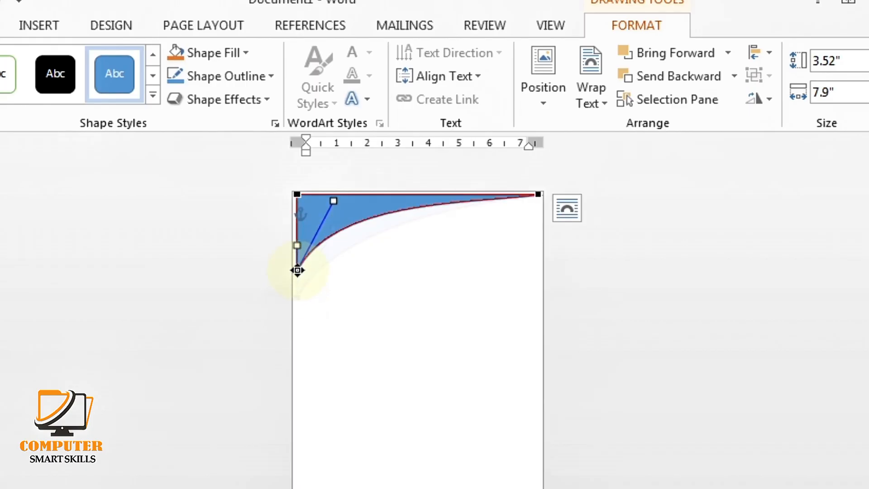
drag(335, 200, 352, 221)
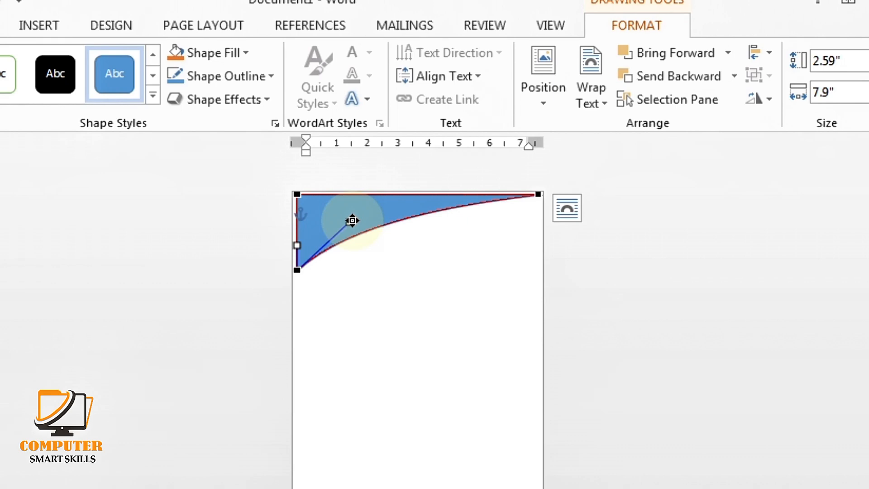
click(538, 195)
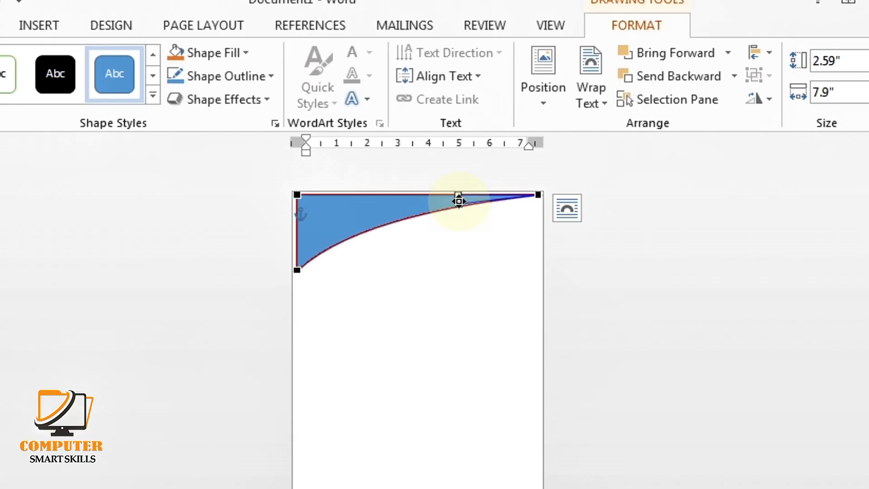
drag(458, 201, 438, 202)
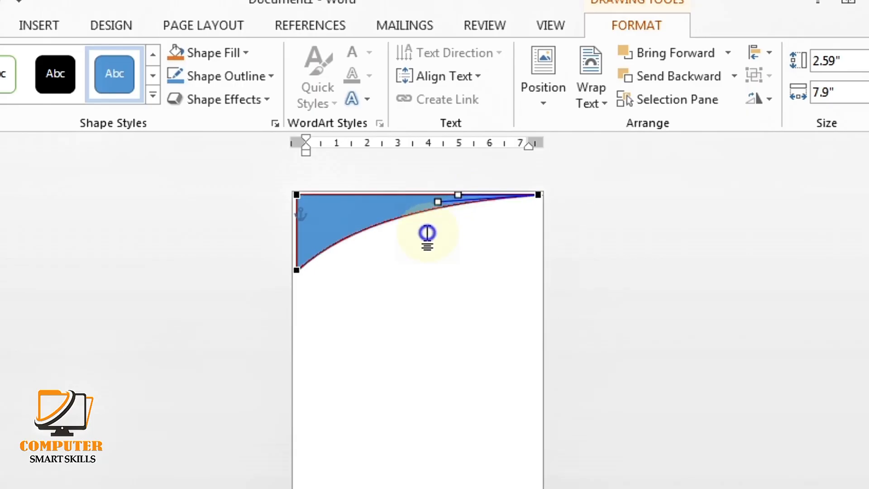
click(424, 235)
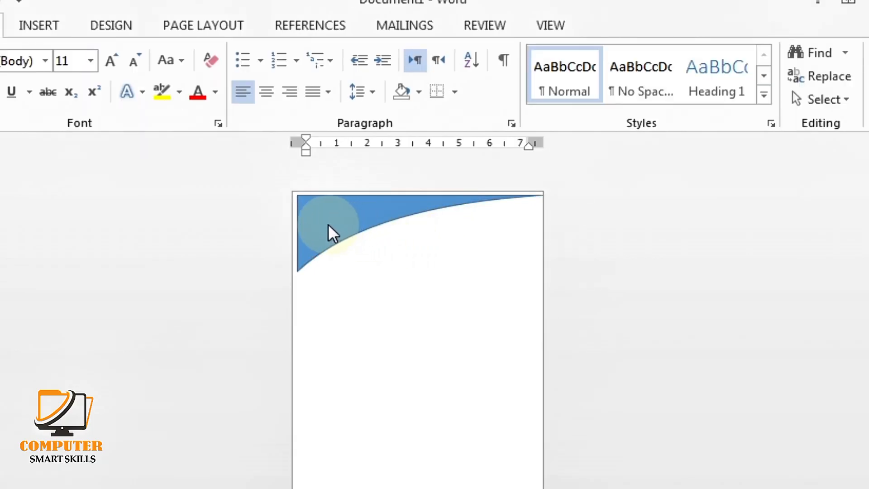
Stretch the swoosh out to the page's left edge and top
click(326, 222)
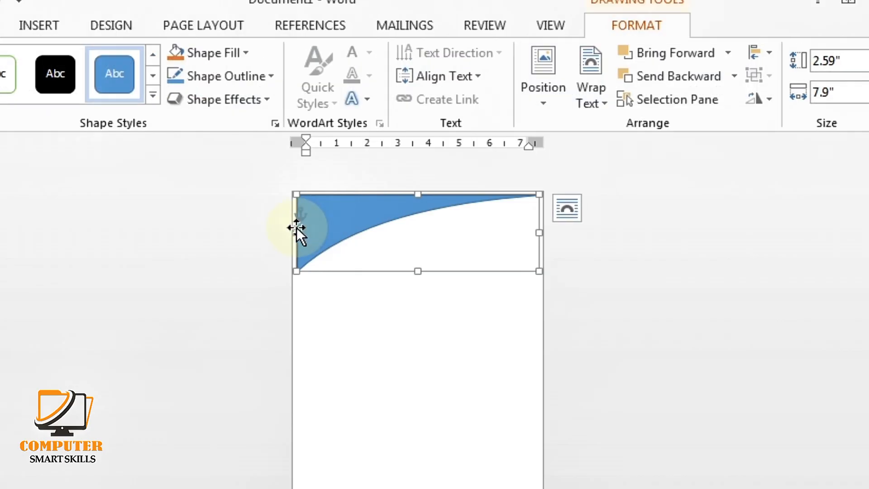
drag(292, 233, 289, 232)
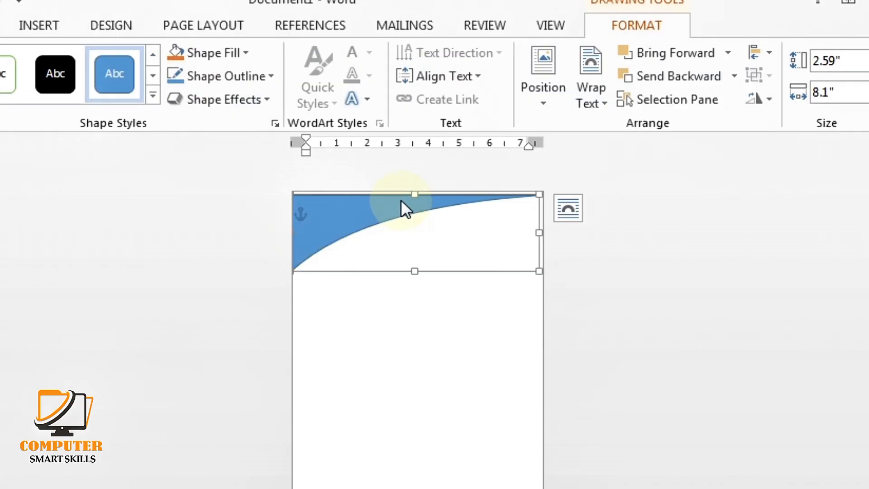
drag(416, 193, 414, 195)
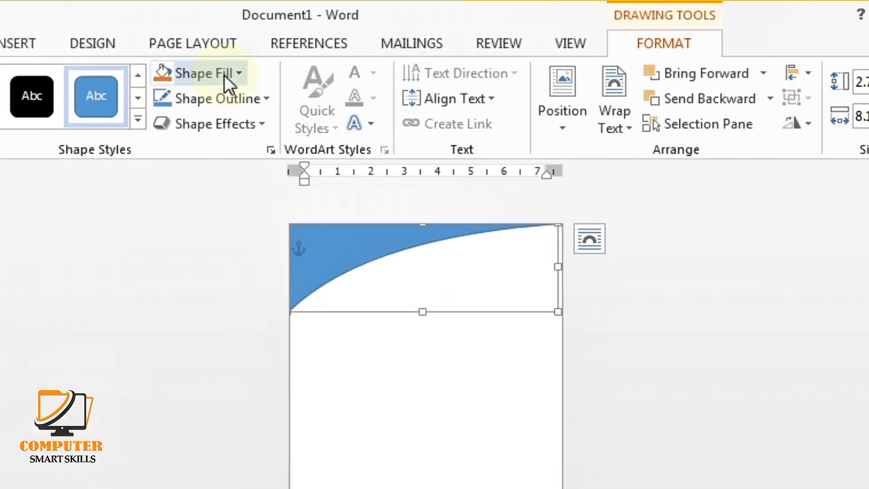
Fill the swoosh dark navy and place a copy just below it
click(232, 54)
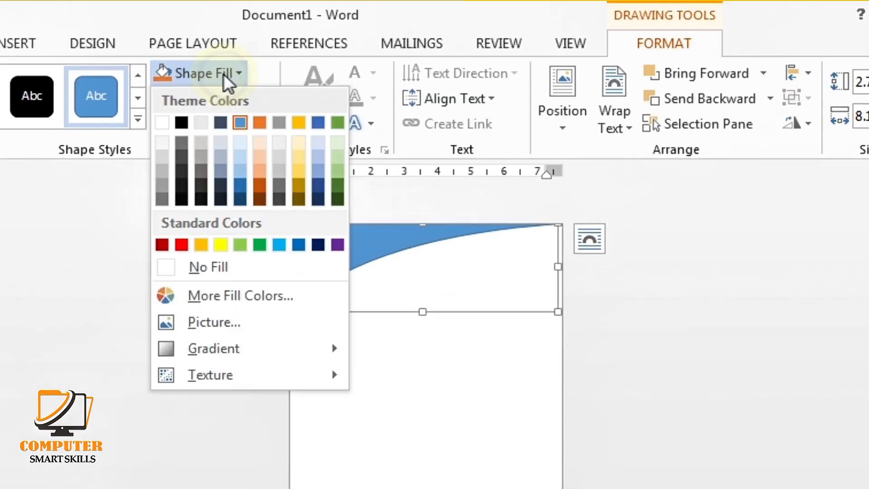
click(321, 201)
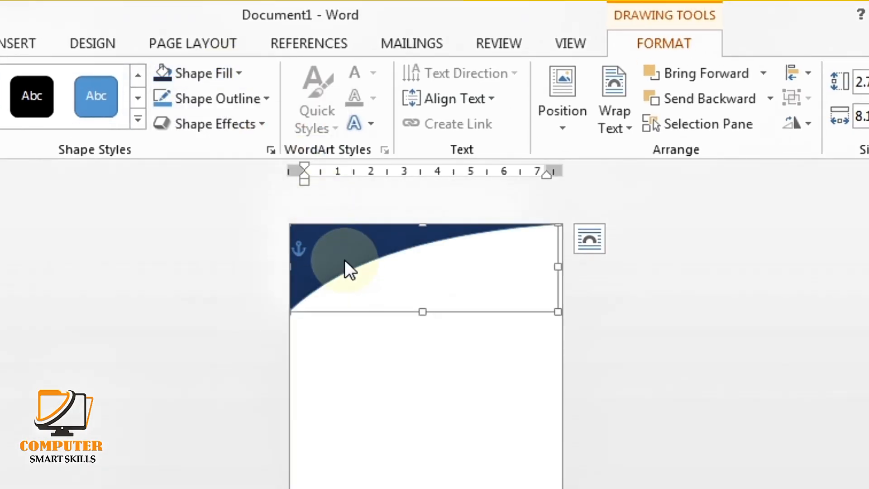
drag(345, 268, 363, 345)
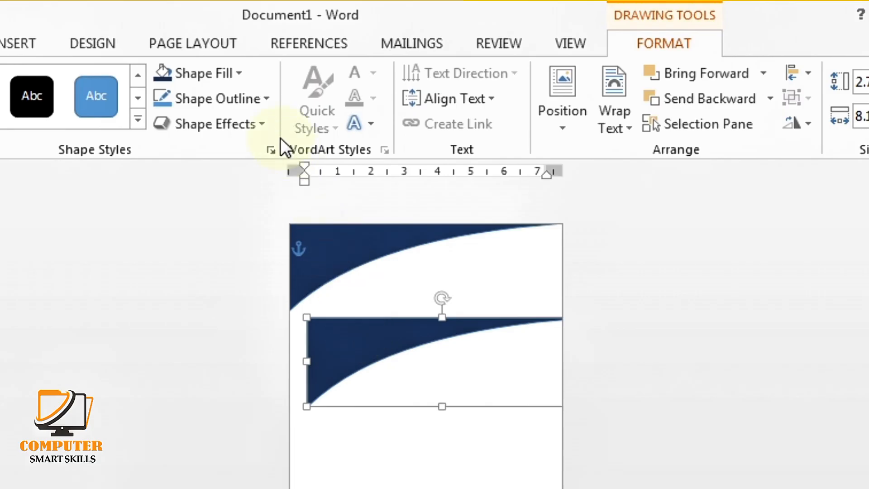
Fill the copied swoosh dark red, send it to the back, and tuck it under the navy curve
click(208, 74)
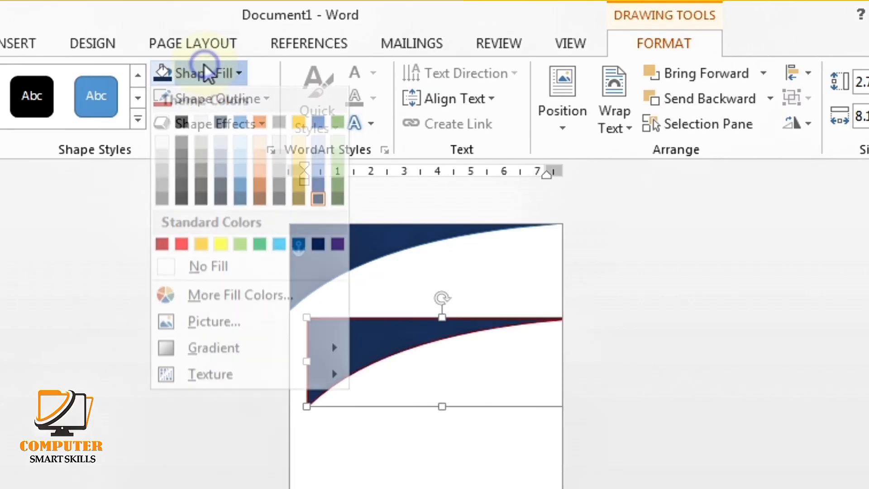
click(162, 244)
right_click(363, 322)
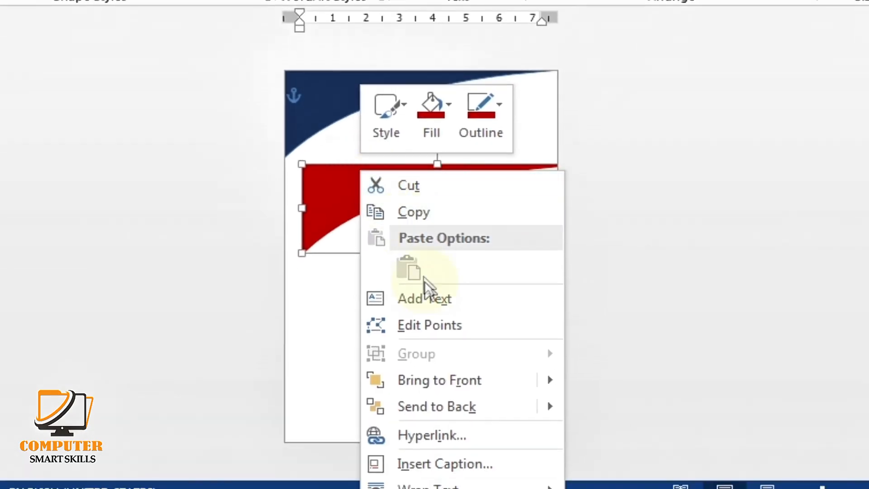
mouse_move(455, 382)
mouse_move(461, 406)
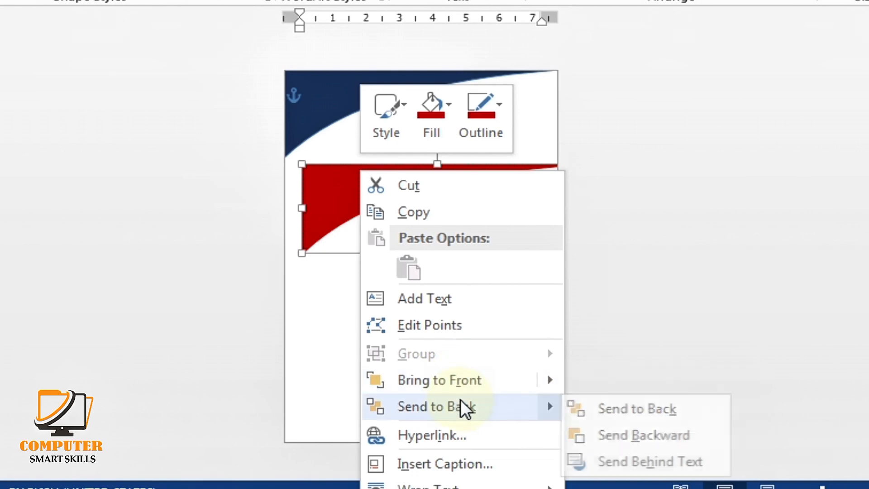
click(643, 409)
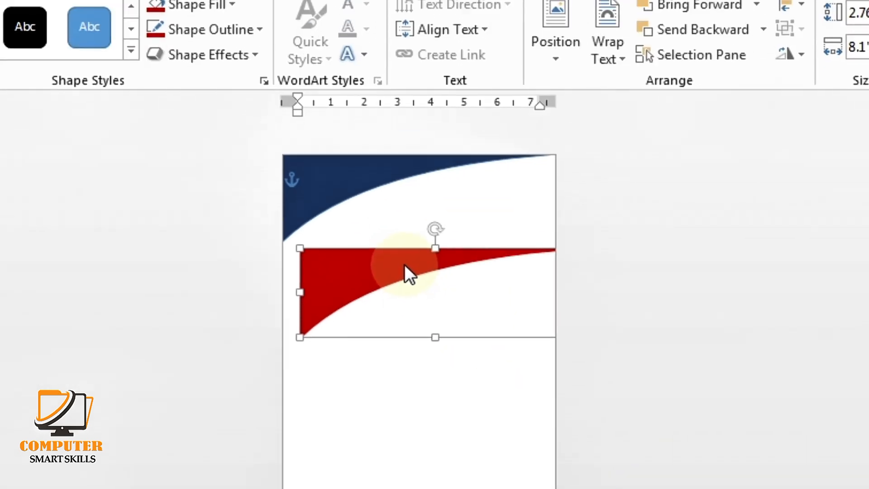
drag(402, 177, 393, 135)
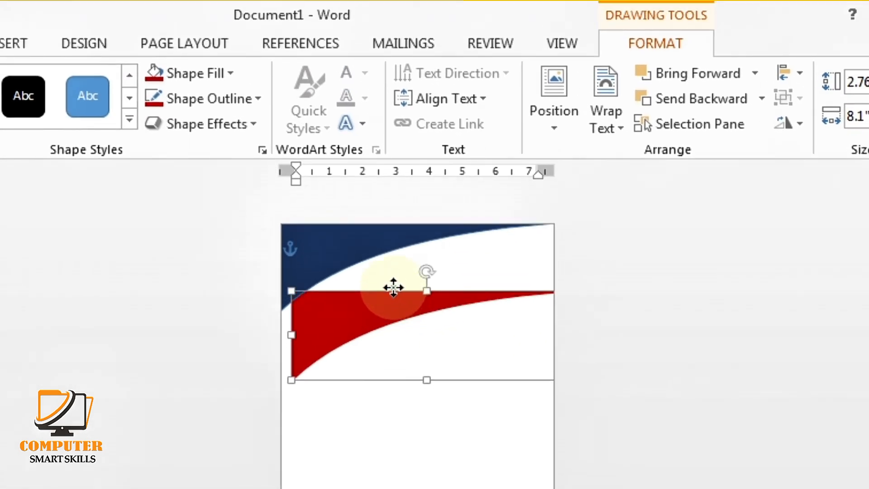
drag(393, 288, 386, 245)
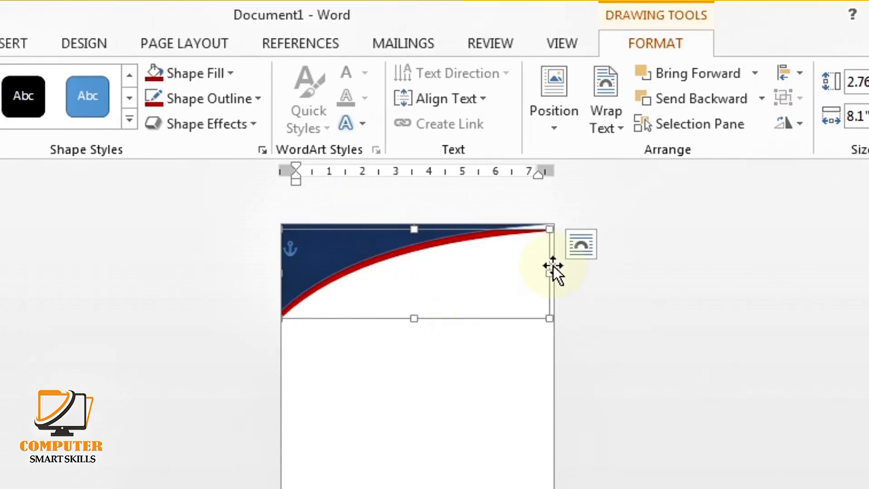
Raise the red swoosh's top-right edit point slightly so it sweeps into the corner
right_click(518, 232)
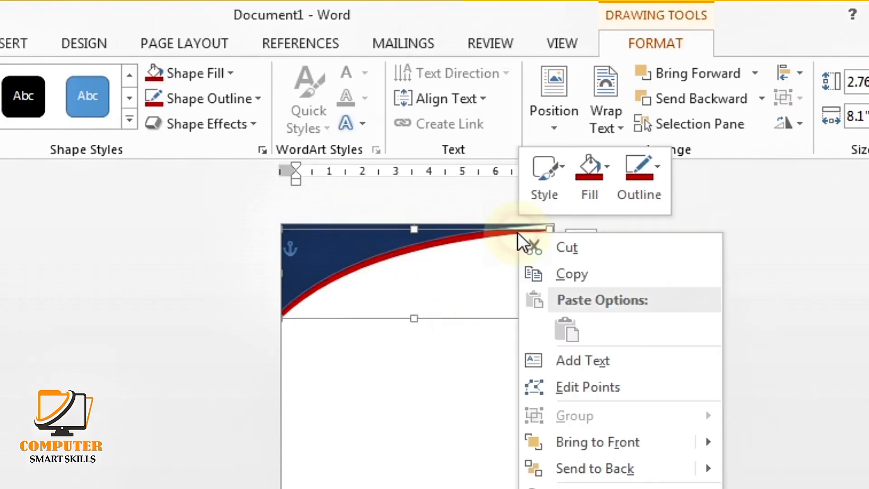
click(577, 388)
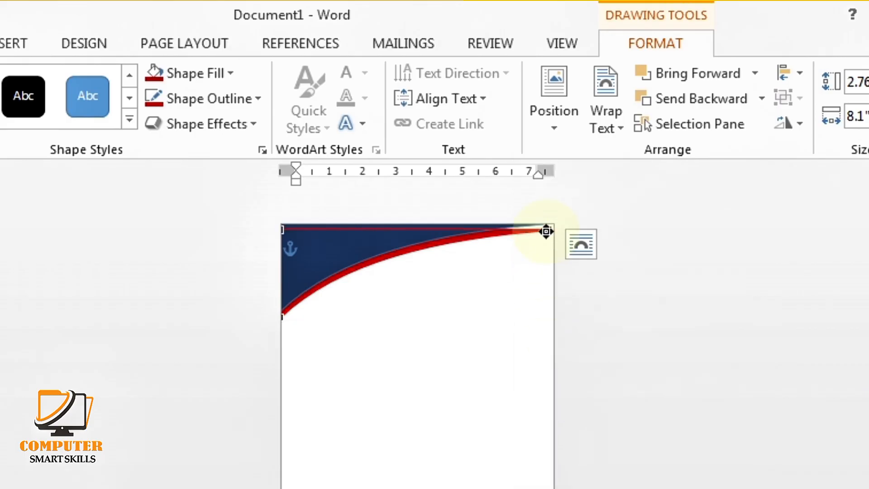
drag(550, 227, 550, 224)
click(543, 277)
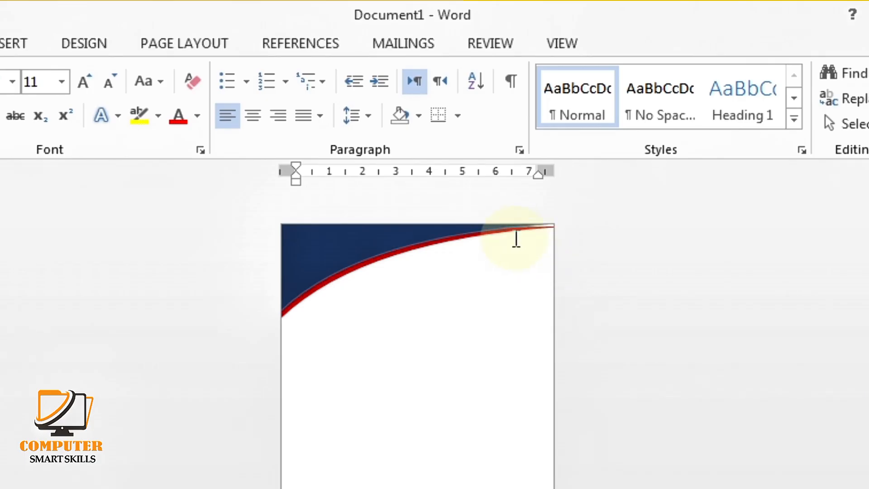
scroll(525, 260, up, 3)
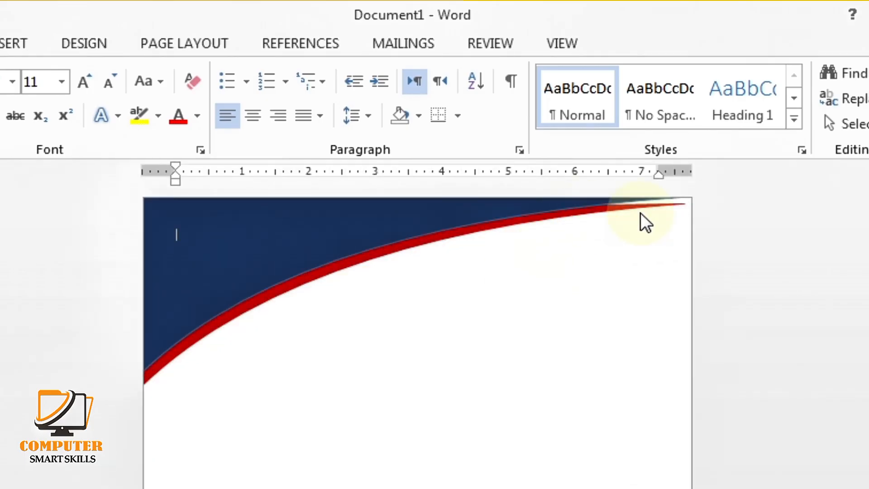
Give the red swoosh a deeper custom red fill of RGB 168, 0, 0
click(661, 212)
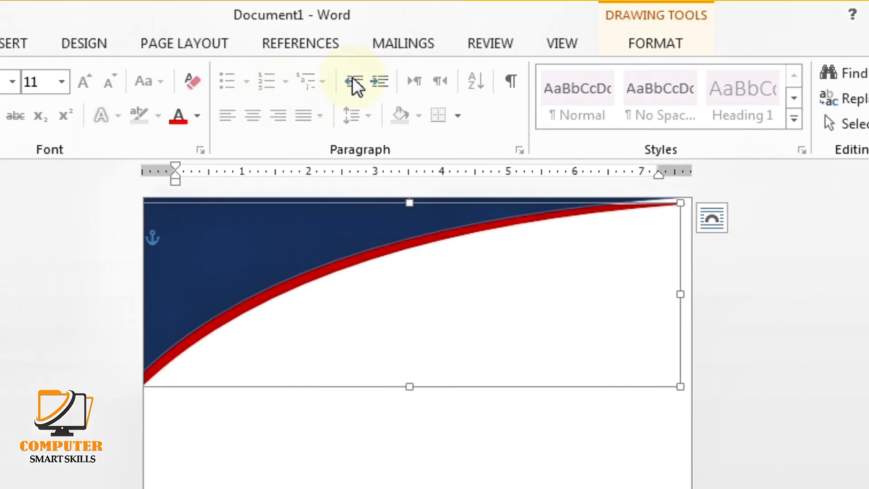
click(640, 47)
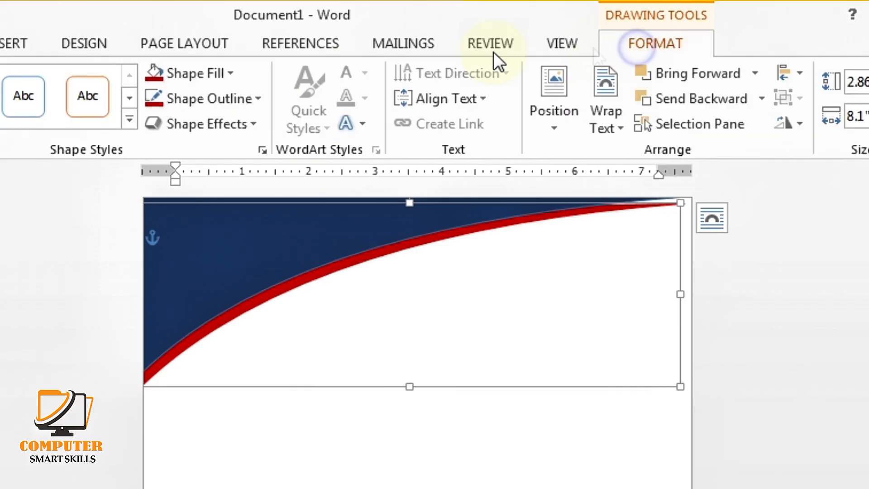
click(215, 82)
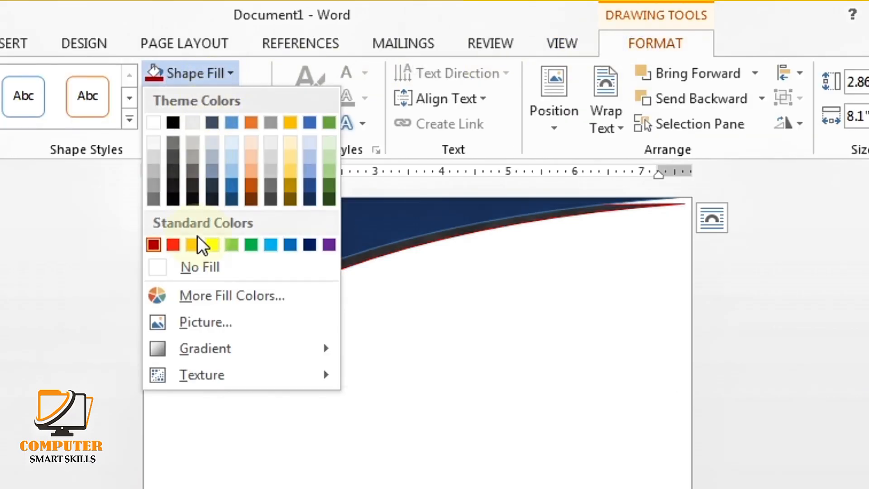
click(202, 295)
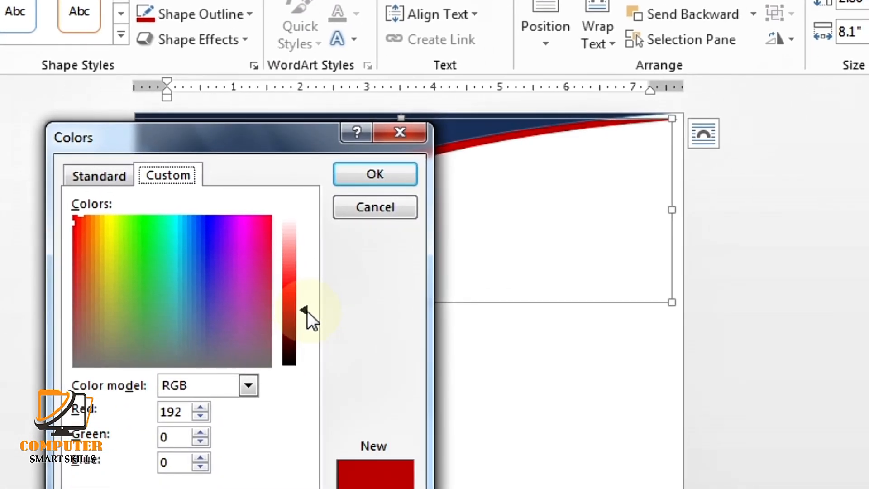
drag(315, 386, 315, 392)
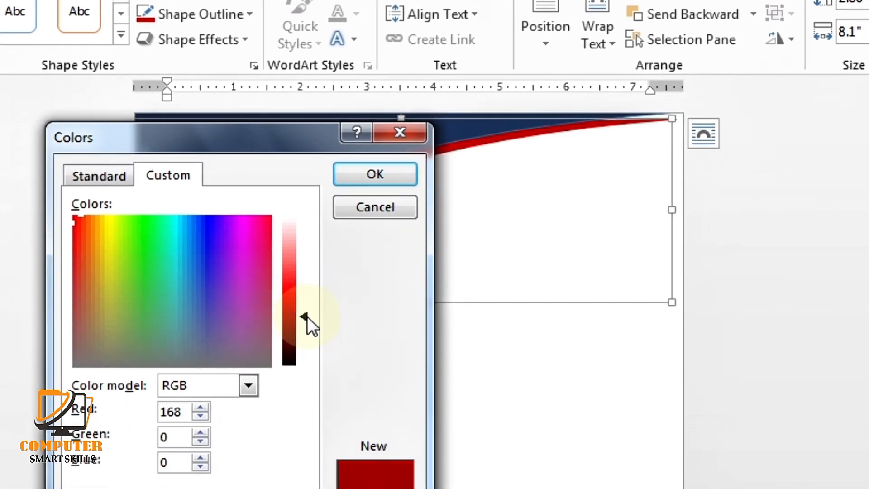
drag(307, 316, 308, 319)
click(387, 173)
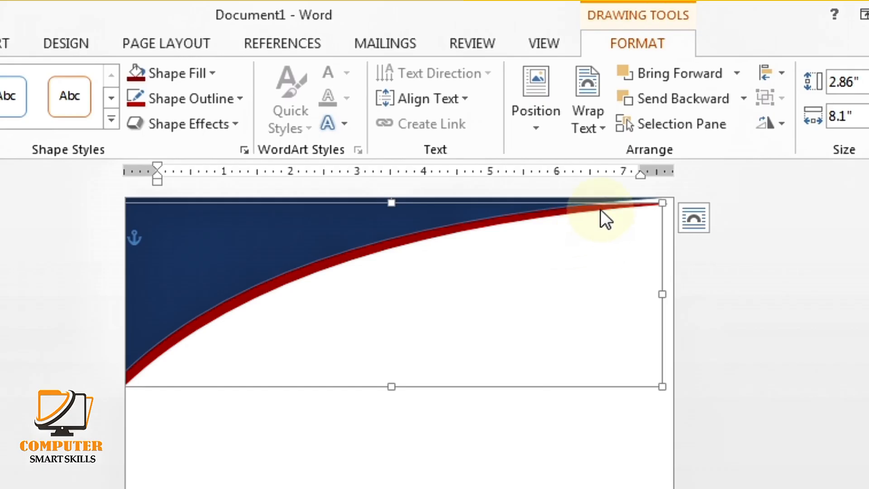
click(603, 186)
Raise the red swoosh's top-right vertex so it tapers thinly into the corner
right_click(600, 207)
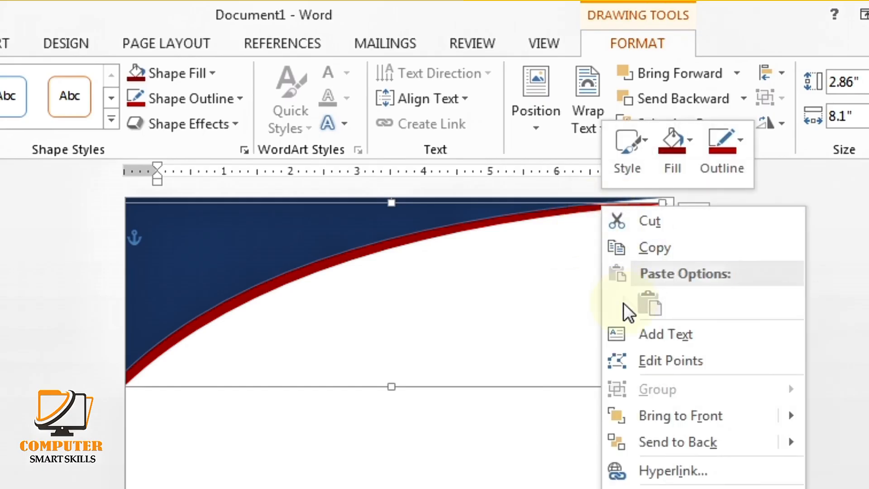
click(651, 362)
click(662, 203)
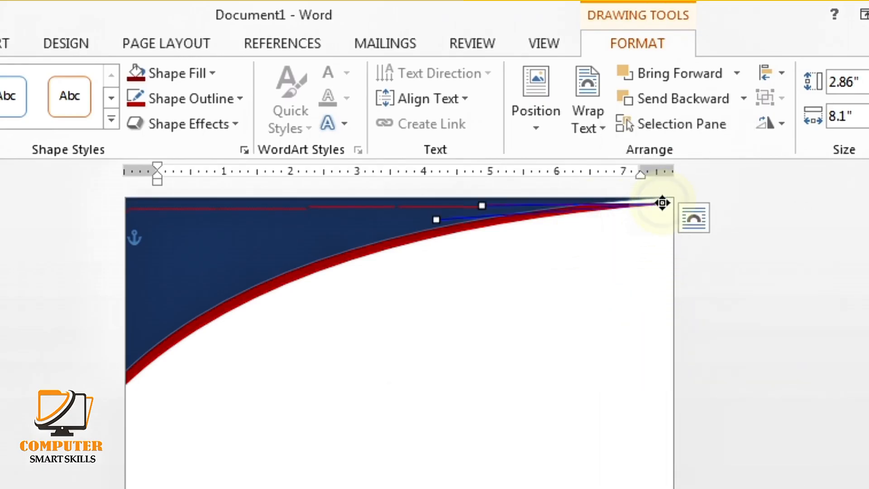
drag(661, 202, 665, 197)
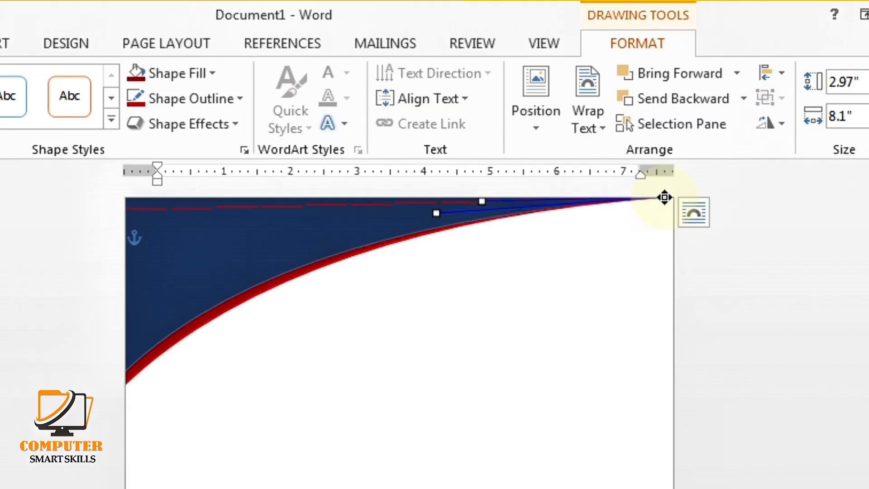
click(597, 255)
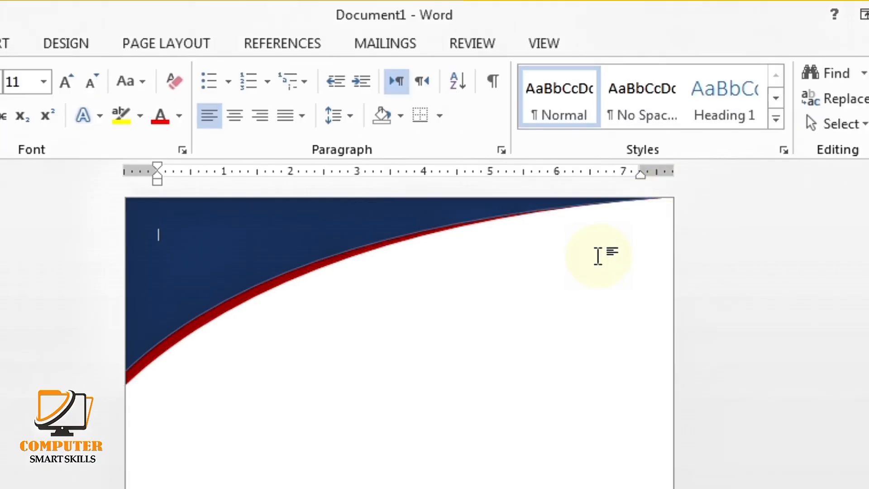
Nudge the red swoosh down two steps with the arrow keys
click(371, 246)
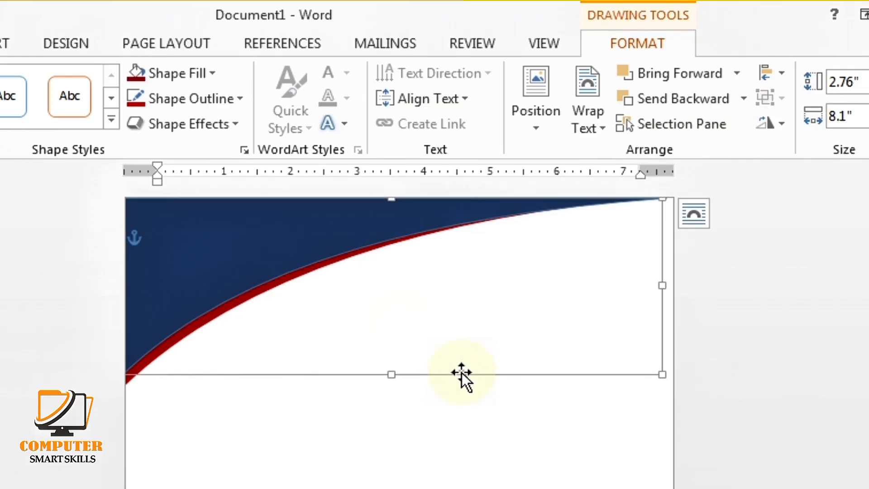
click(227, 309)
key(Down)
key(Down)
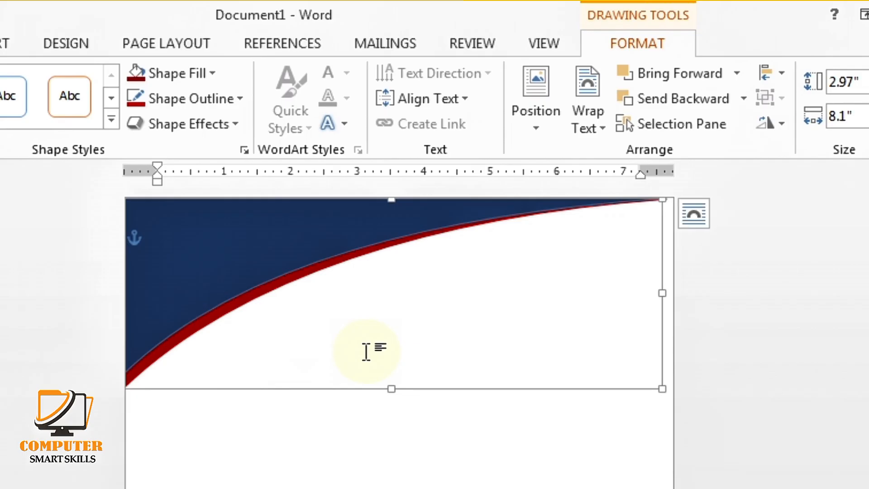
key(Down)
click(366, 352)
Set the navy header shape to No Outline
click(280, 242)
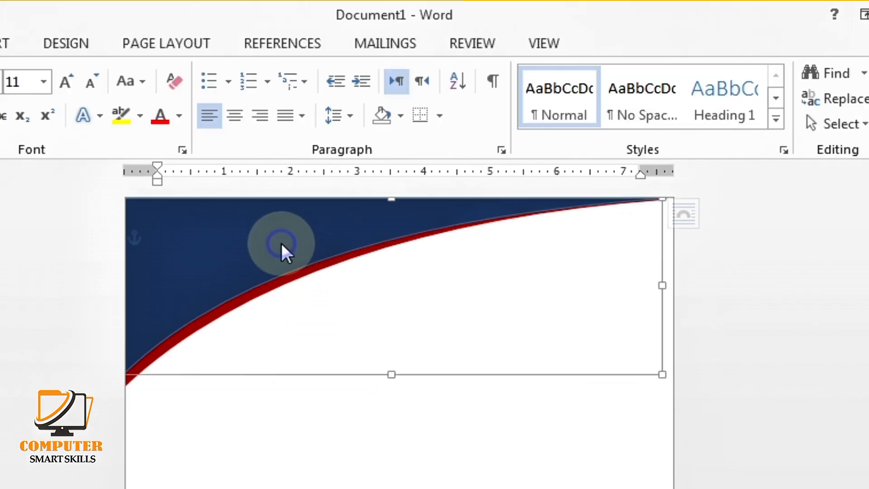
click(213, 98)
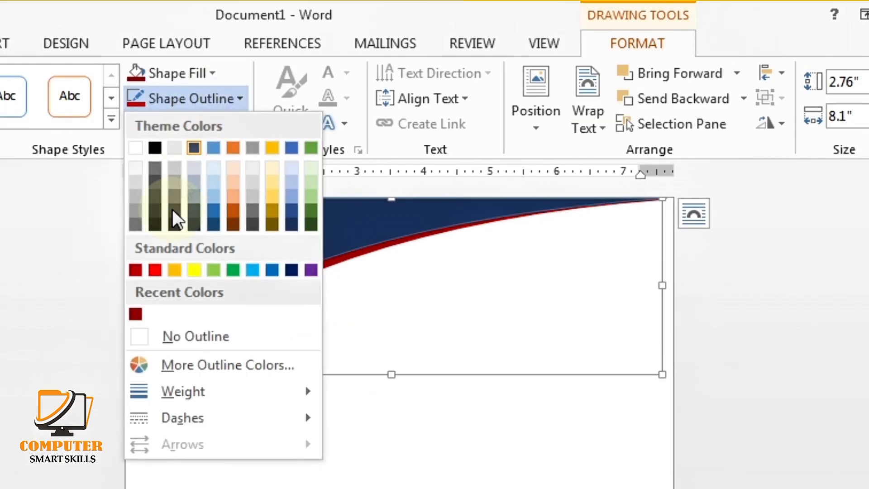
click(138, 336)
click(355, 426)
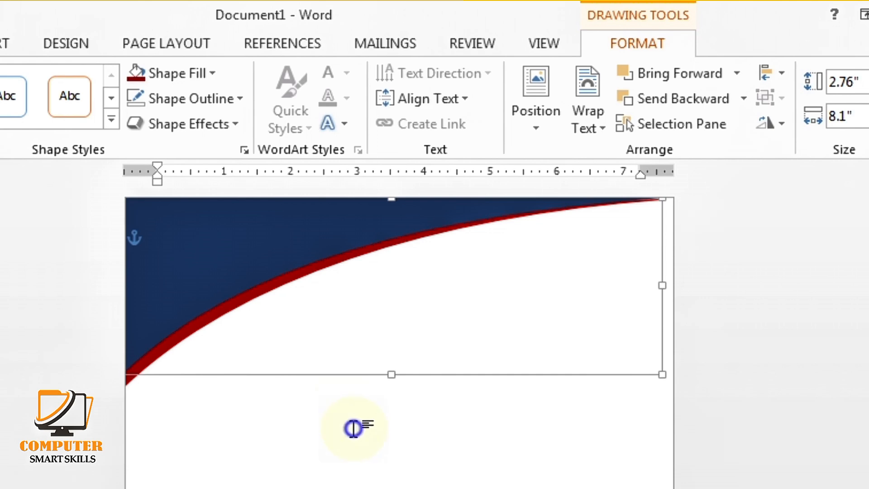
click(214, 235)
Draw an isosceles triangle on the page
click(2, 43)
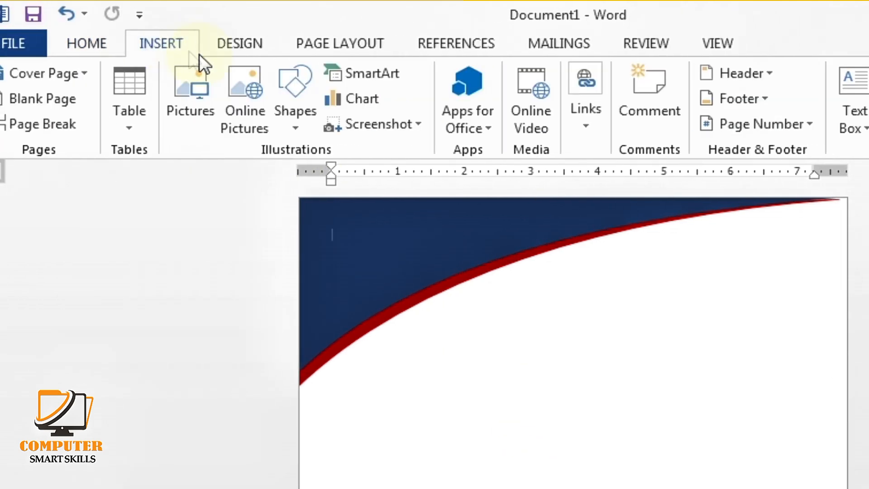
click(118, 86)
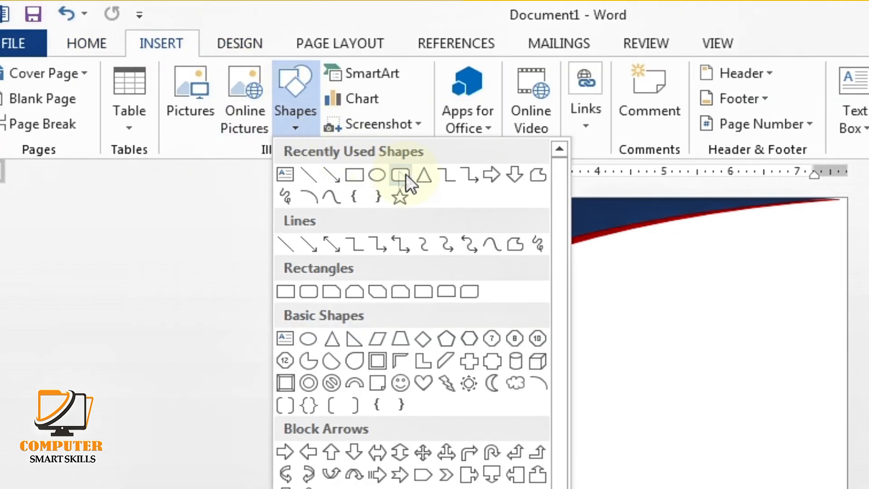
click(423, 178)
drag(397, 366, 464, 488)
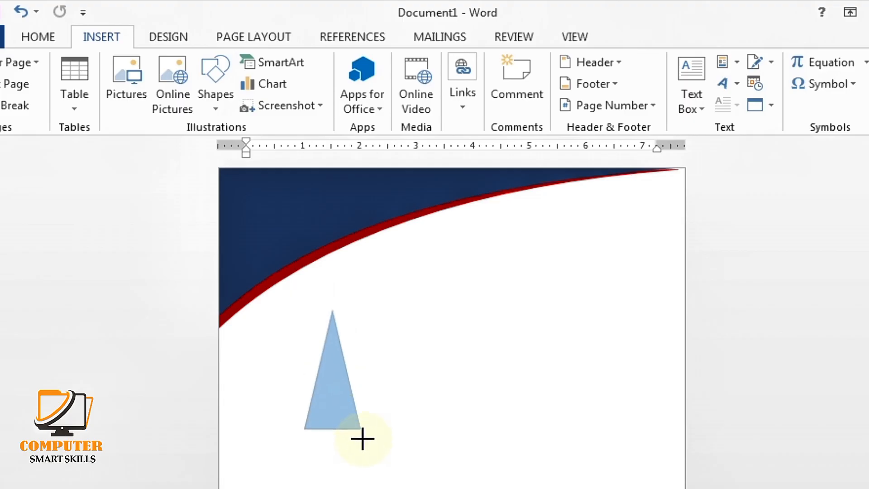
Rotate the triangle to point right, move it to the left edge, and thin it to 0.32"
drag(360, 453, 360, 454)
mouse_move(334, 295)
mouse_down()
mouse_move(385, 318)
mouse_move(413, 382)
mouse_up()
drag(320, 369, 270, 357)
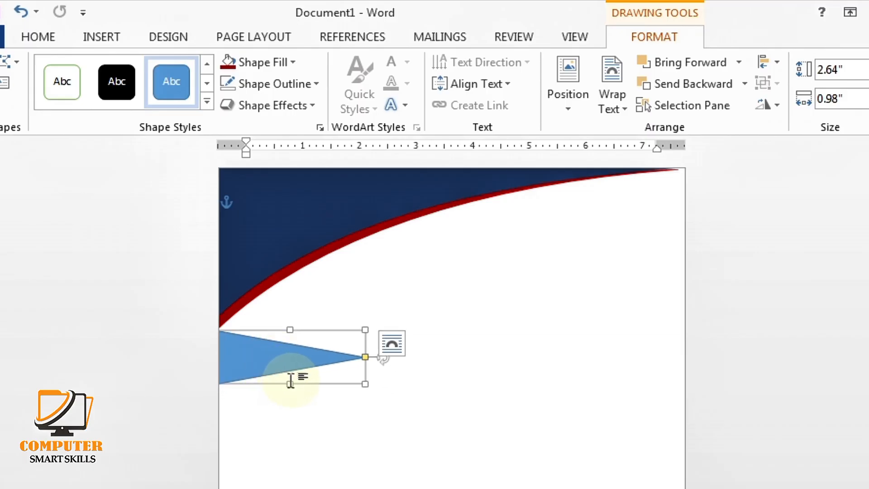
click(290, 380)
click(295, 358)
drag(290, 382, 290, 349)
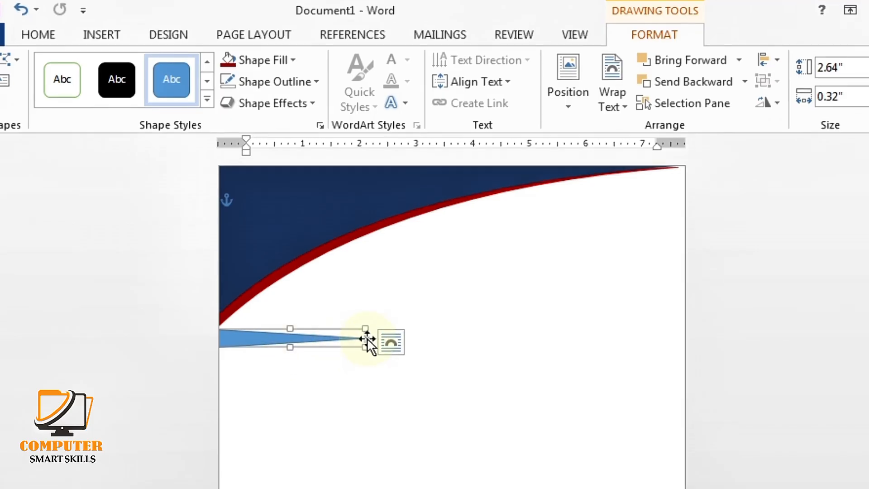
Drag the triangle's tip to the top-right corner and bow its edge upward into a 7.85" by 3.13" sliver
right_click(368, 343)
click(408, 393)
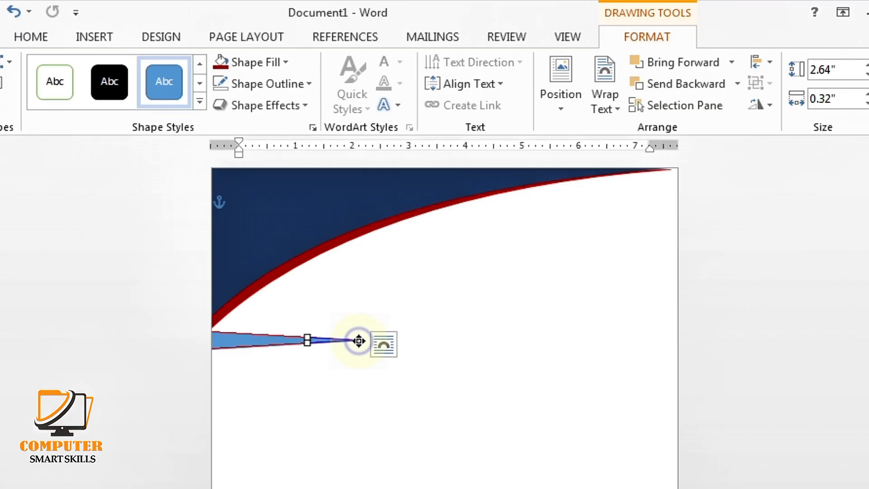
drag(359, 341, 652, 180)
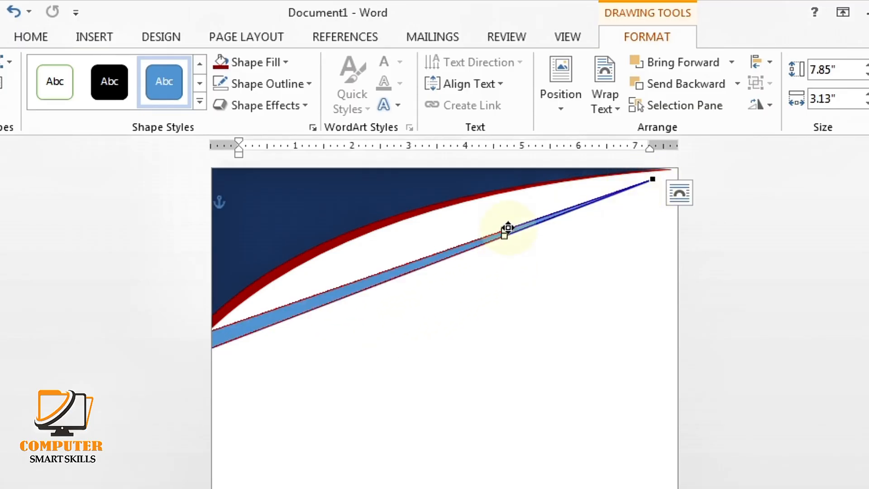
drag(503, 231, 498, 178)
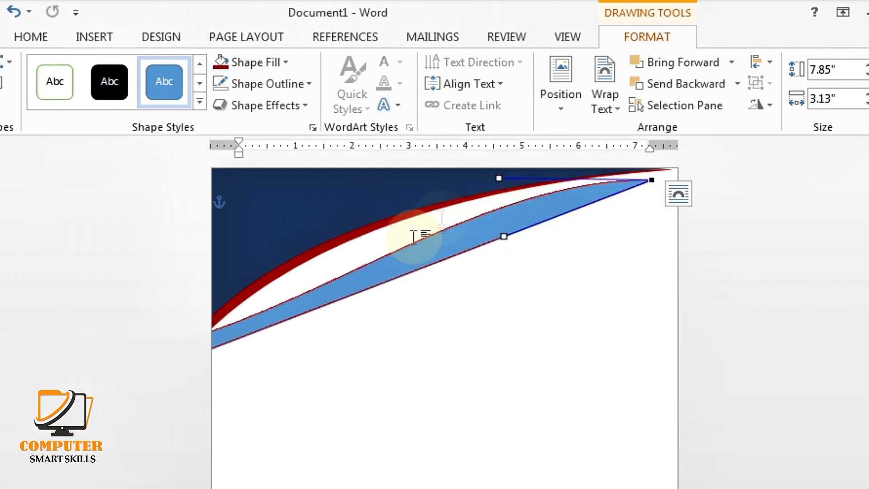
Bend the blue curve's left end and lower edge up toward the red stripe
click(212, 328)
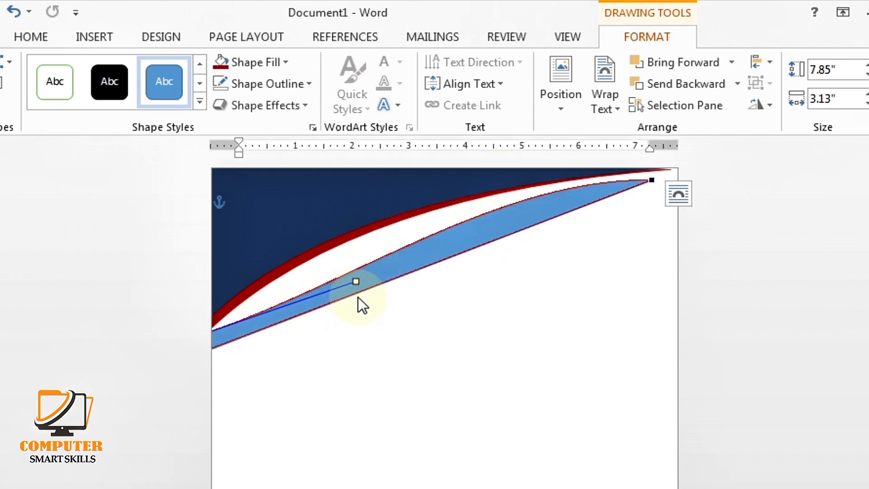
drag(358, 284, 325, 236)
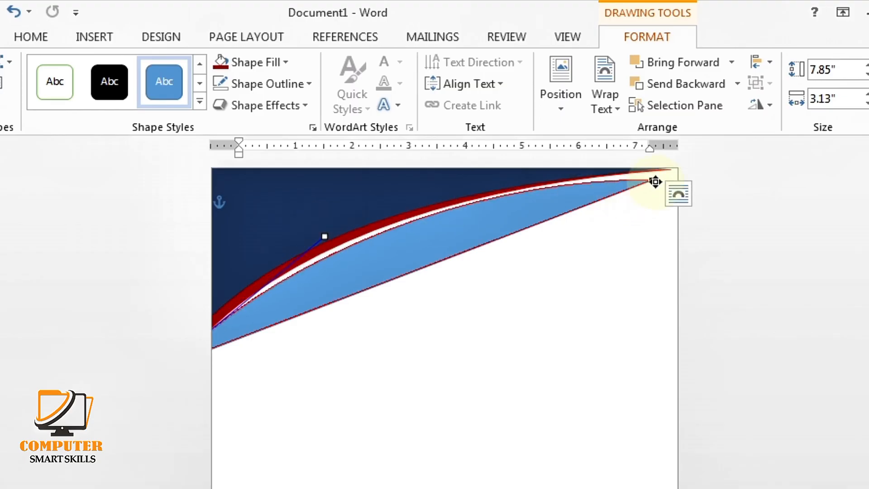
drag(654, 181, 667, 179)
drag(513, 237, 512, 194)
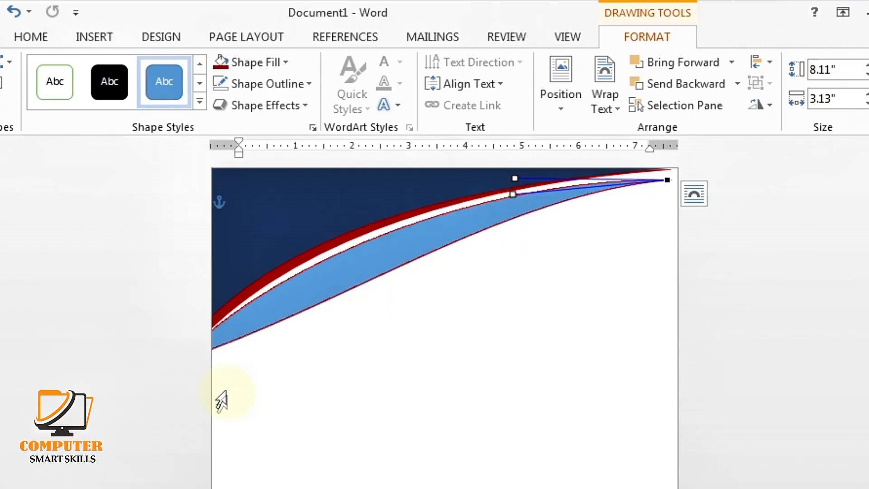
click(211, 347)
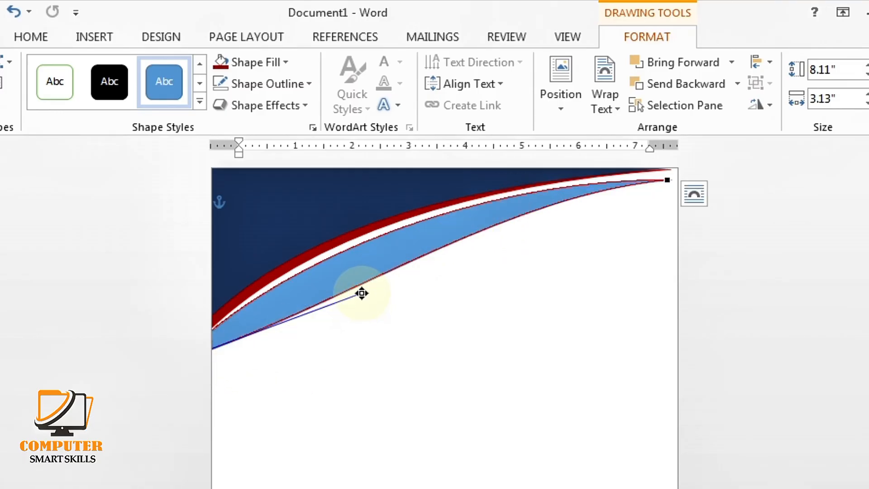
drag(362, 293, 337, 240)
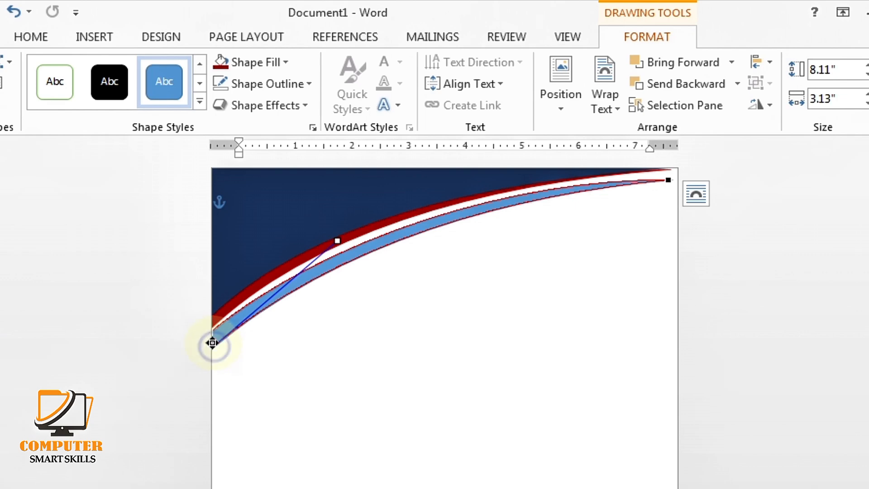
drag(213, 344, 211, 341)
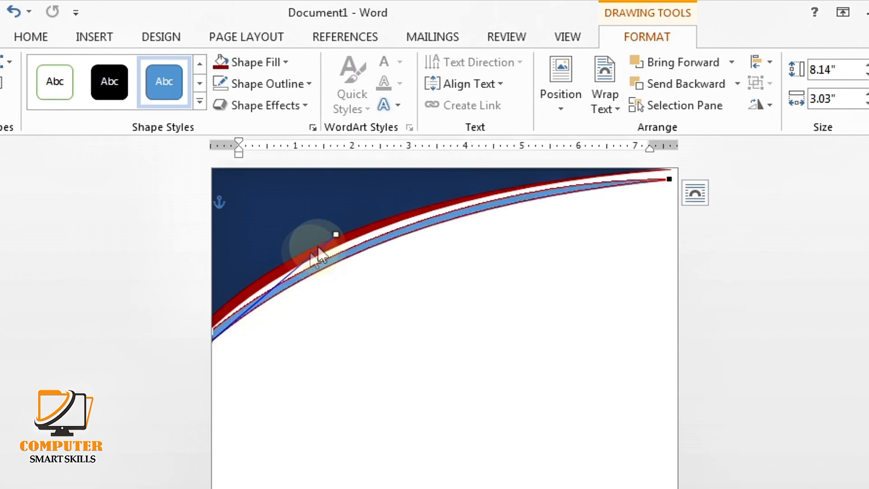
drag(341, 234, 338, 239)
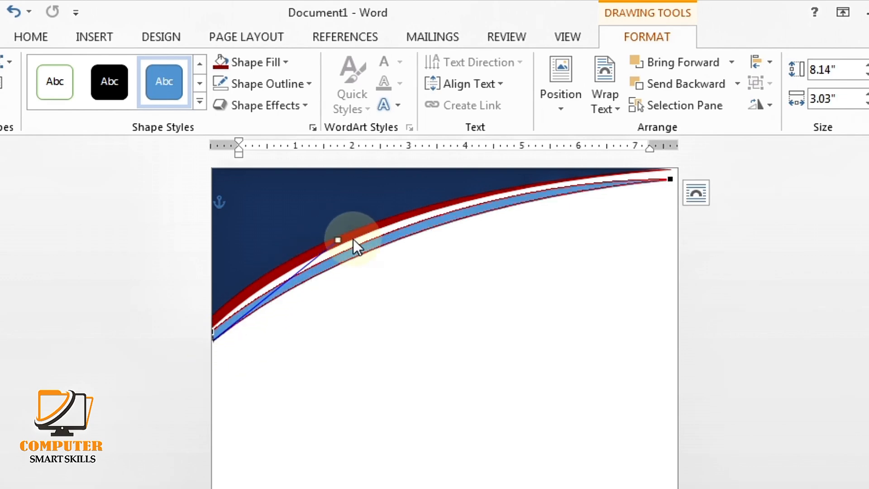
Pull in and lower the top-right end, leaving a 7.79" by 2.94" band, then reselect it
click(667, 179)
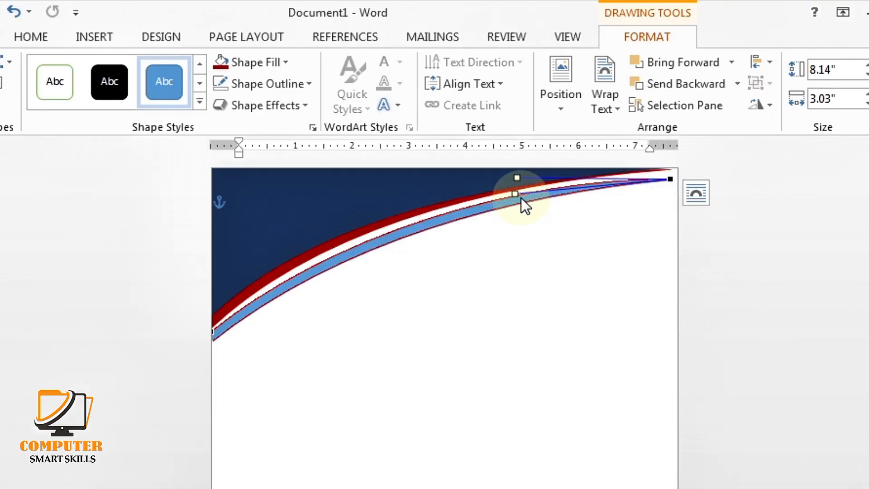
drag(514, 195, 514, 189)
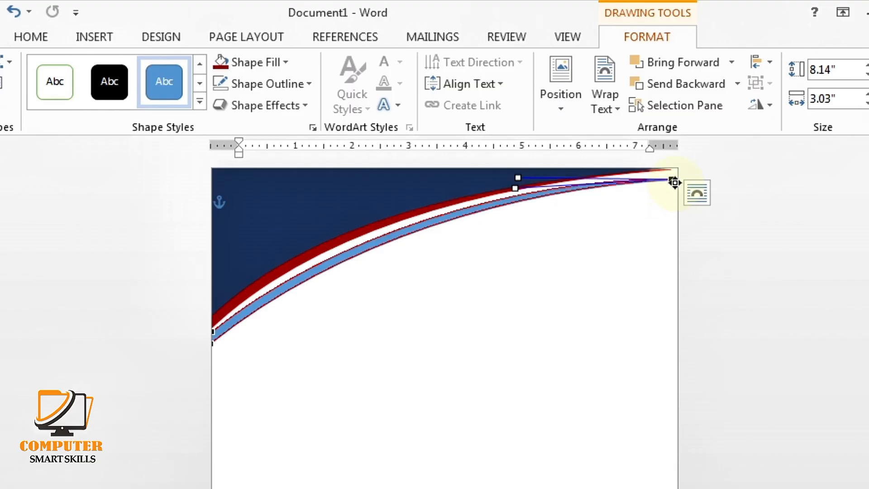
drag(674, 180, 652, 179)
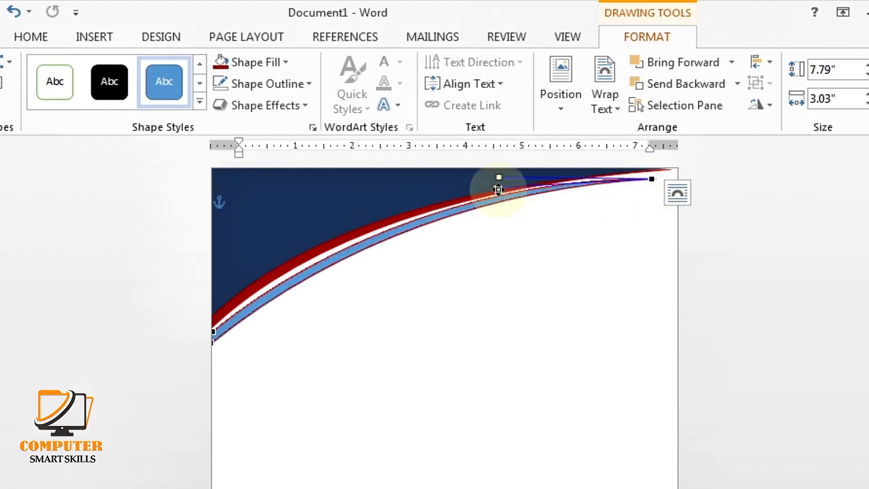
drag(498, 190, 499, 182)
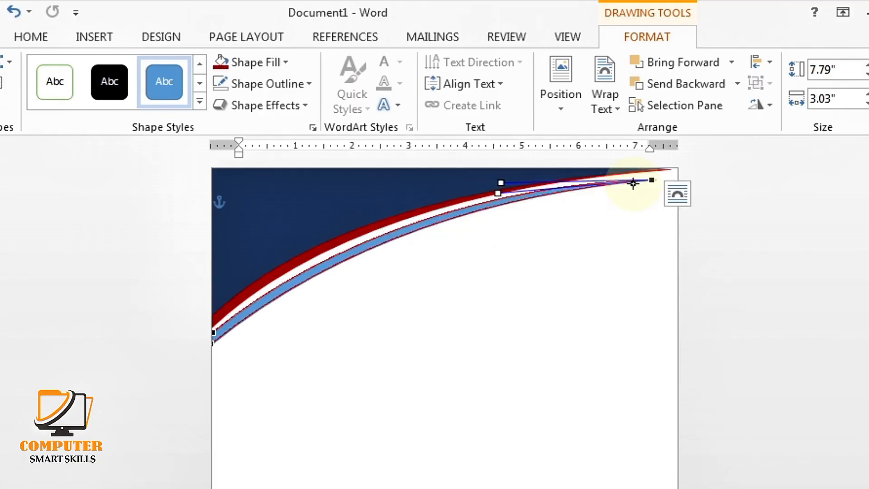
drag(655, 180, 652, 185)
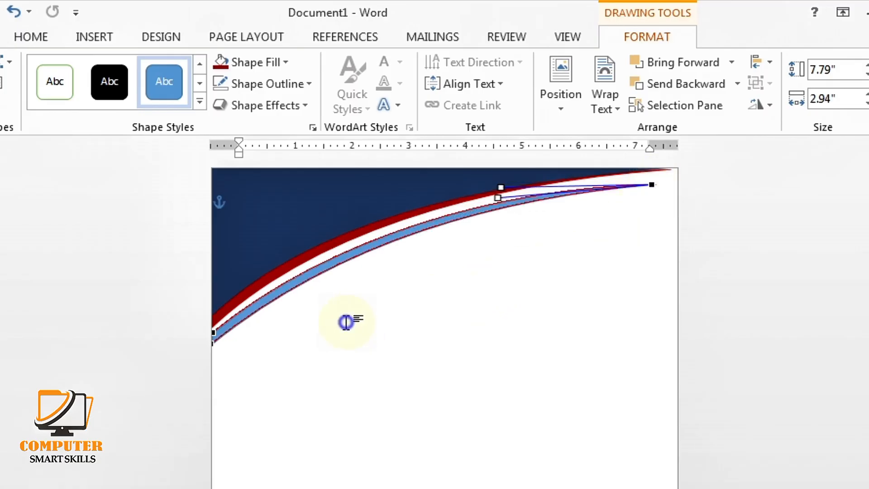
click(325, 305)
click(290, 288)
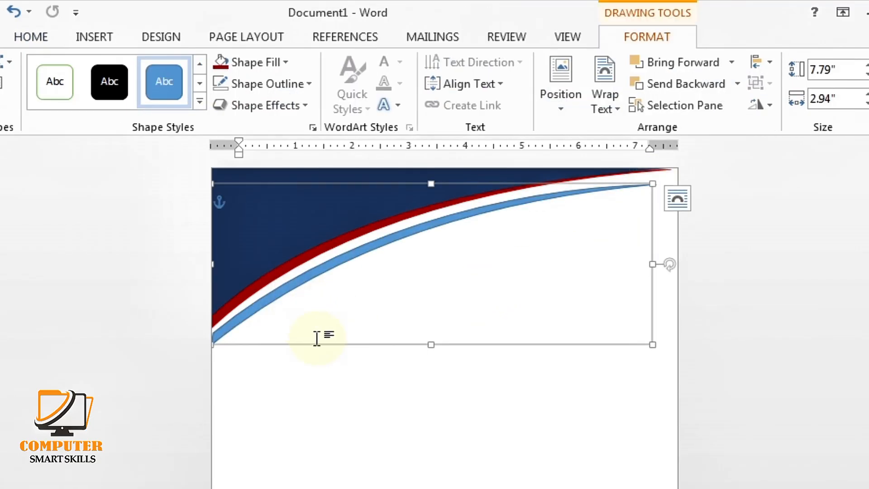
Nudge the blue band up and refine its end points into a 7.79" by 2.8" band
key(Up)
key(Up)
key(Up)
key(Up)
key(Up)
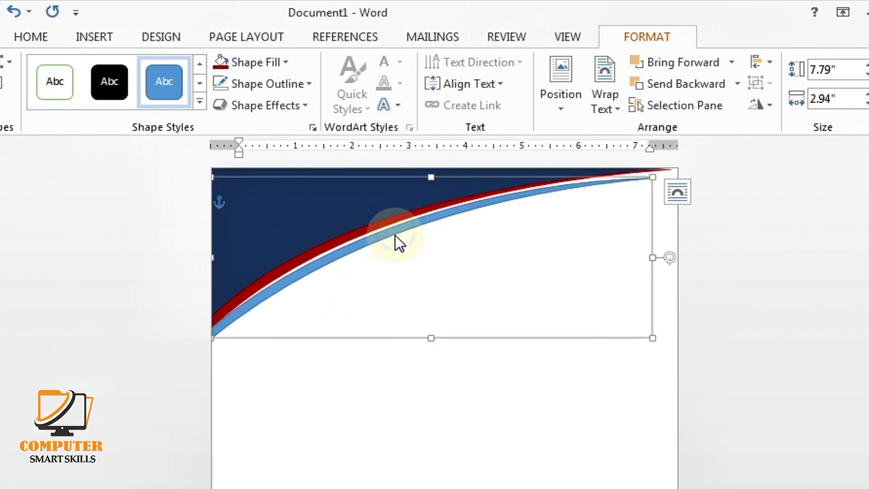
right_click(464, 336)
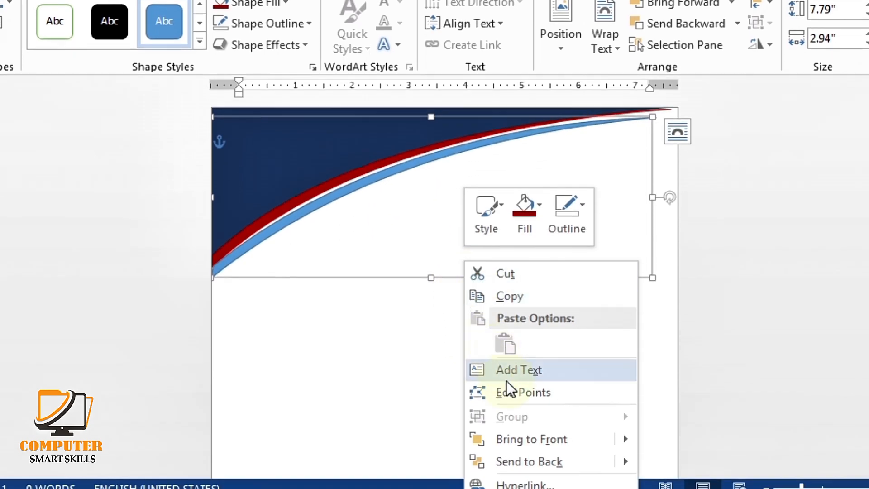
click(508, 453)
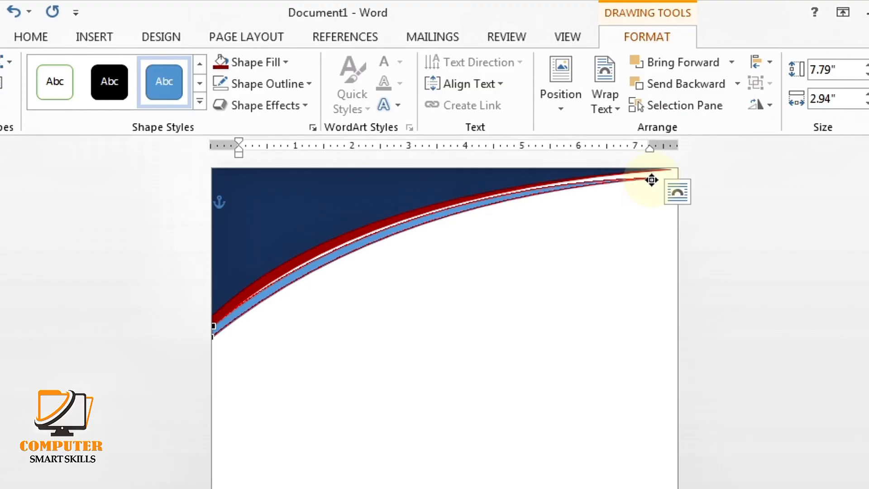
drag(652, 180, 655, 188)
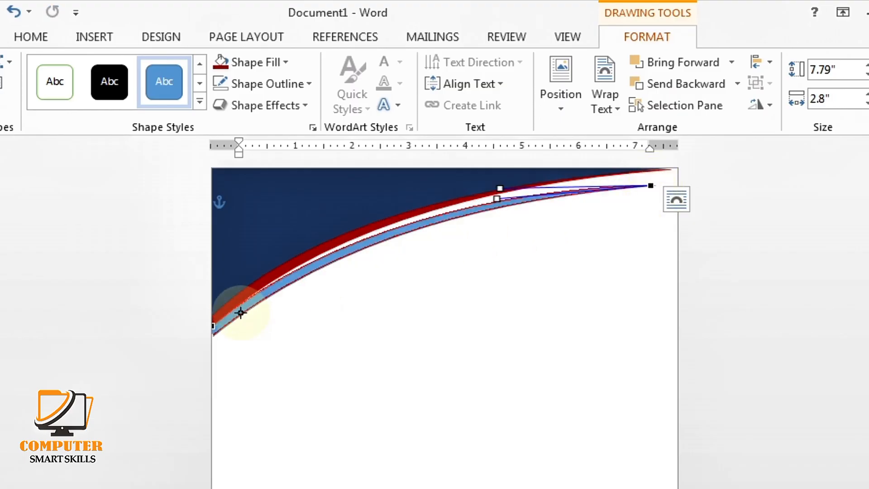
drag(215, 328, 213, 326)
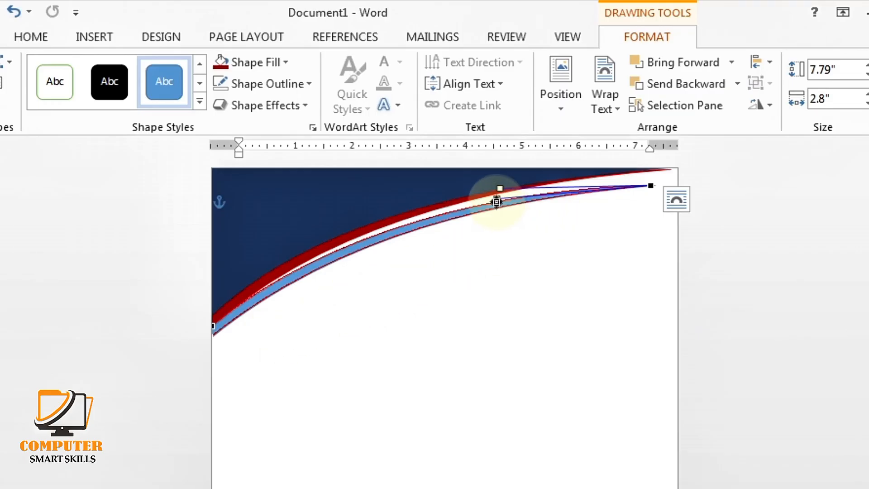
drag(497, 199, 500, 195)
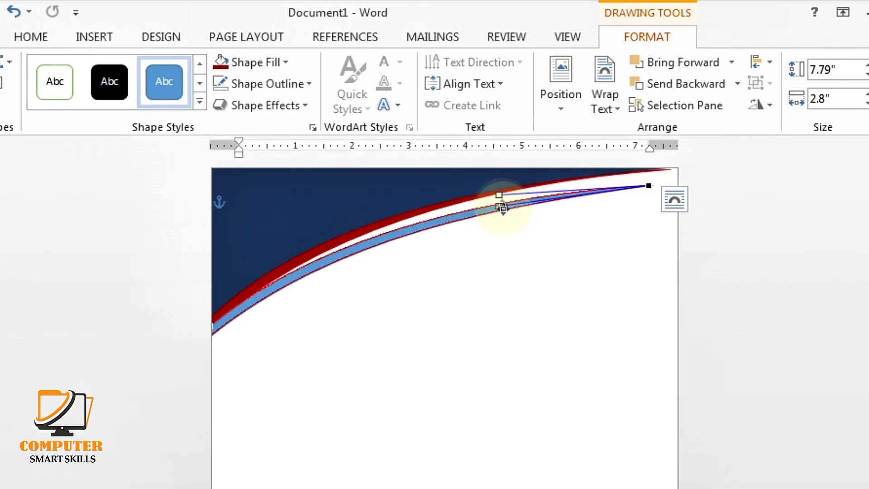
click(409, 282)
Fill the thin band with the recent dark red and remove its outline
click(395, 232)
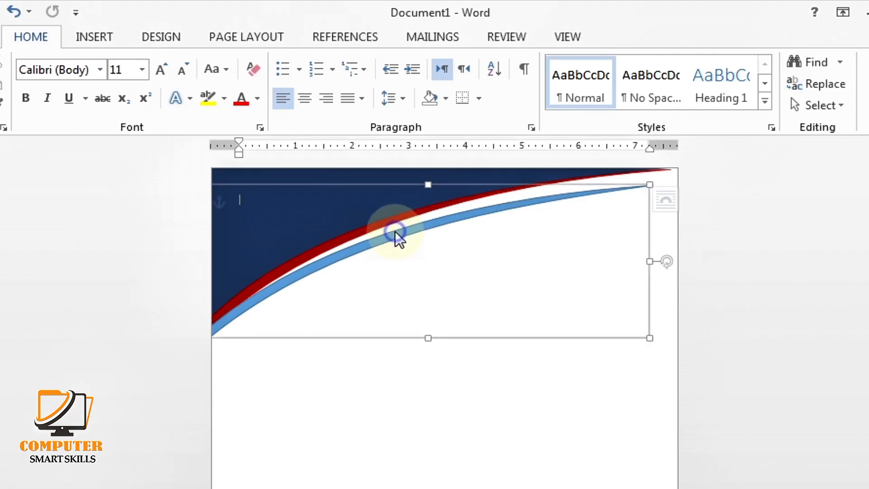
click(268, 64)
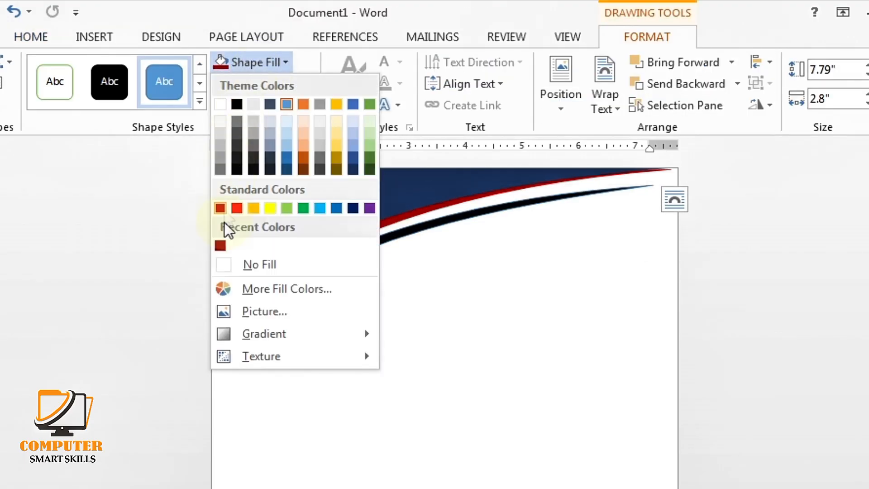
click(219, 245)
click(250, 83)
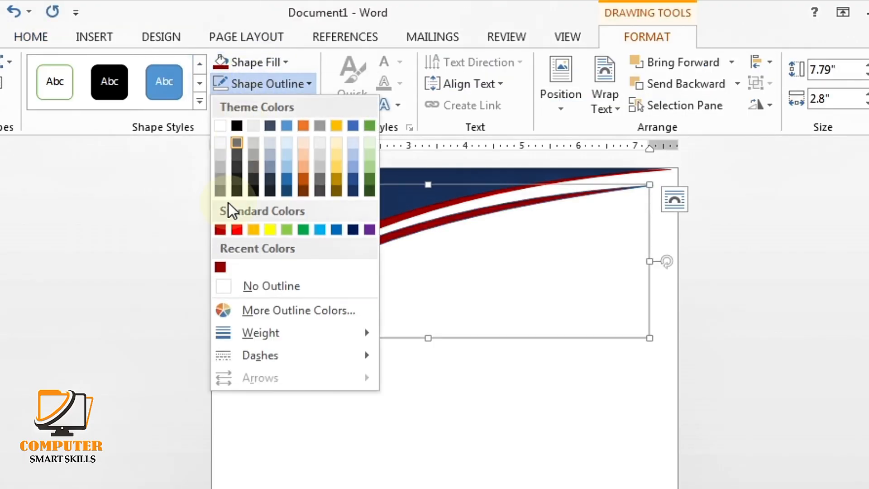
click(226, 286)
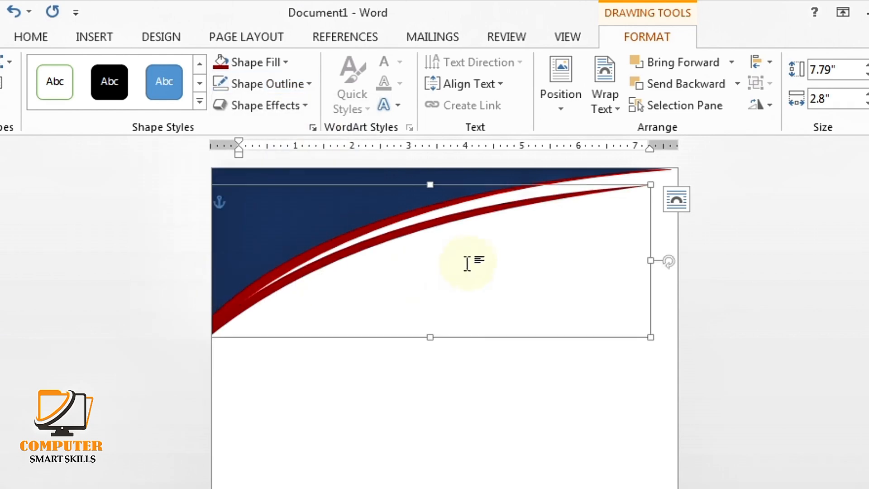
click(350, 312)
scroll(361, 323, down, 5)
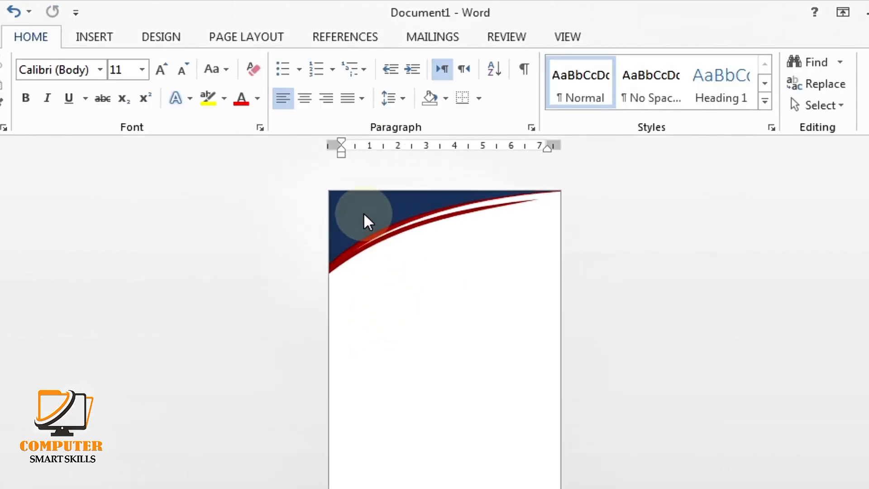
Group the navy header and red curves into one swoosh object, nudged slightly up
click(365, 216)
shift+click(378, 238)
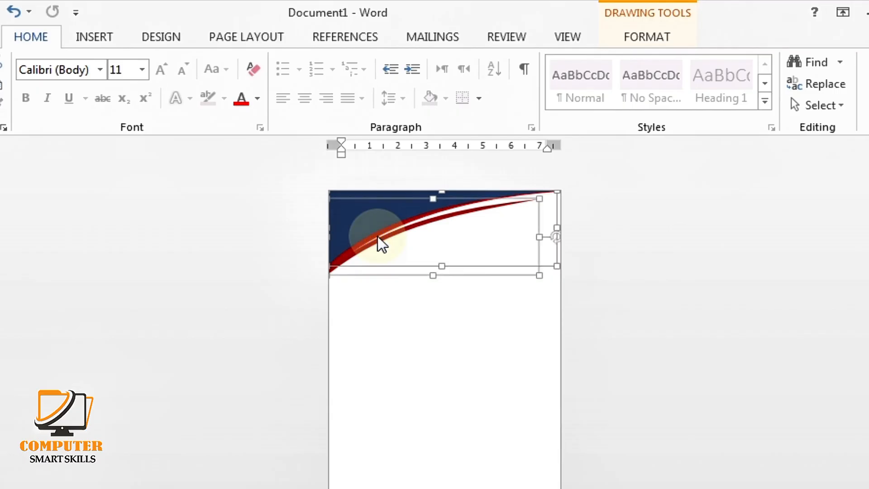
click(647, 37)
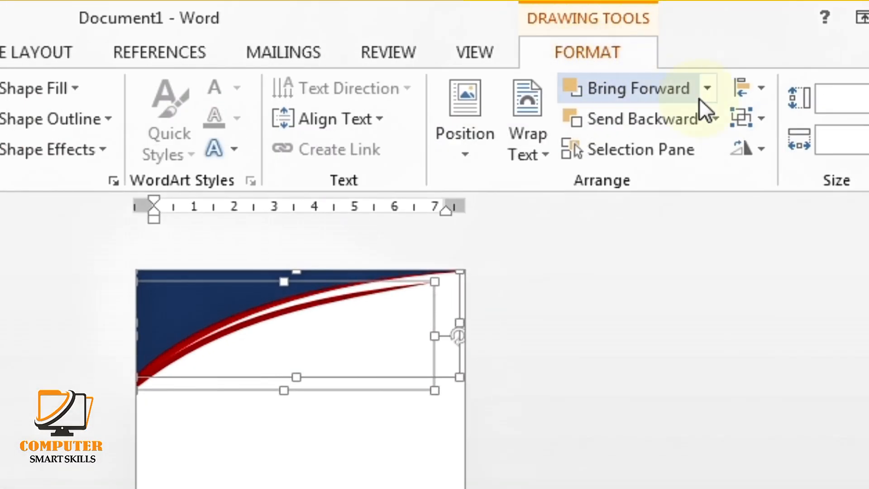
click(756, 115)
click(760, 150)
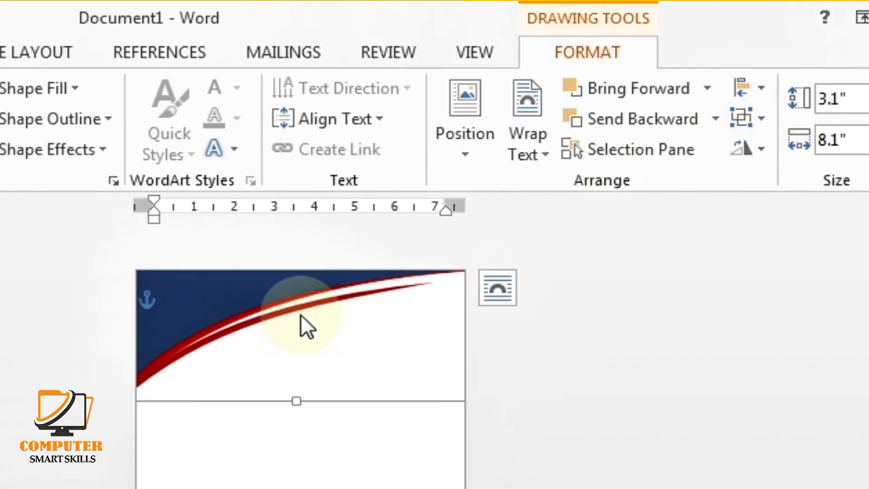
click(204, 408)
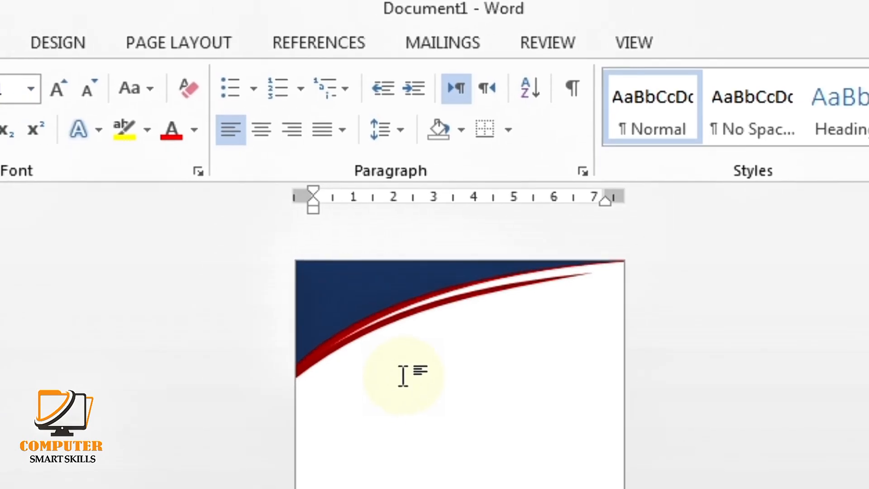
ctrl+scroll(403, 376, up, 5)
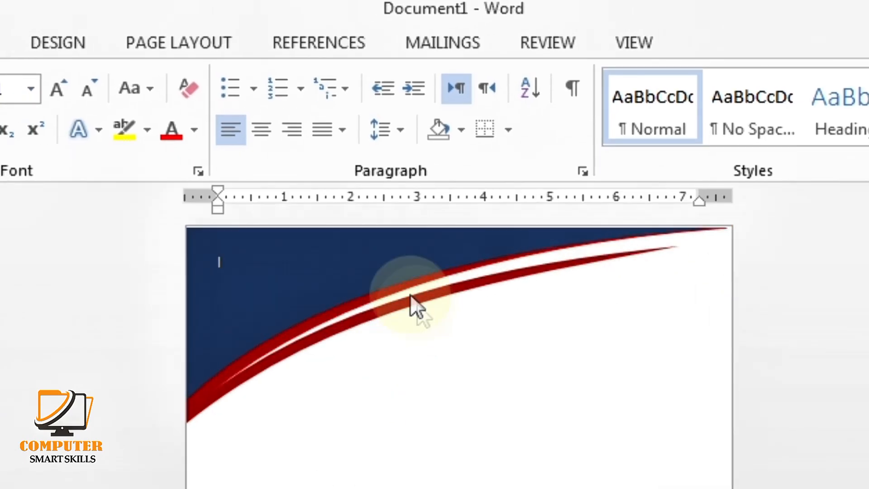
click(371, 249)
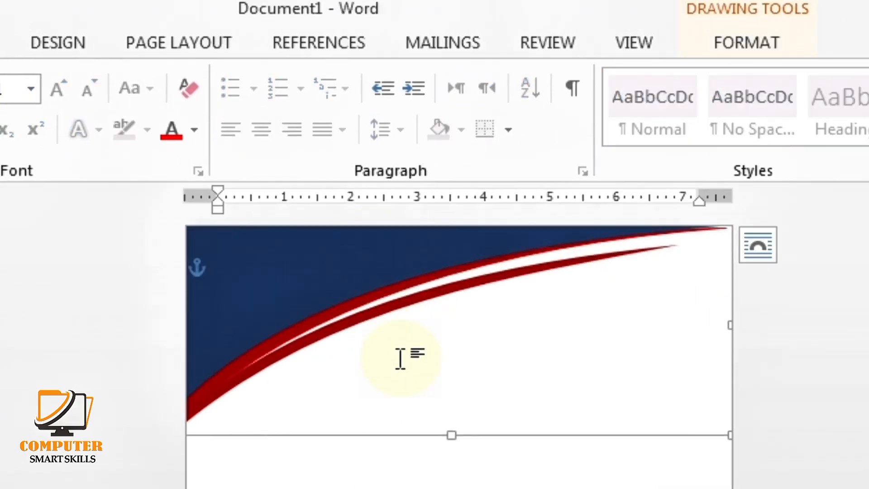
double_click(422, 281)
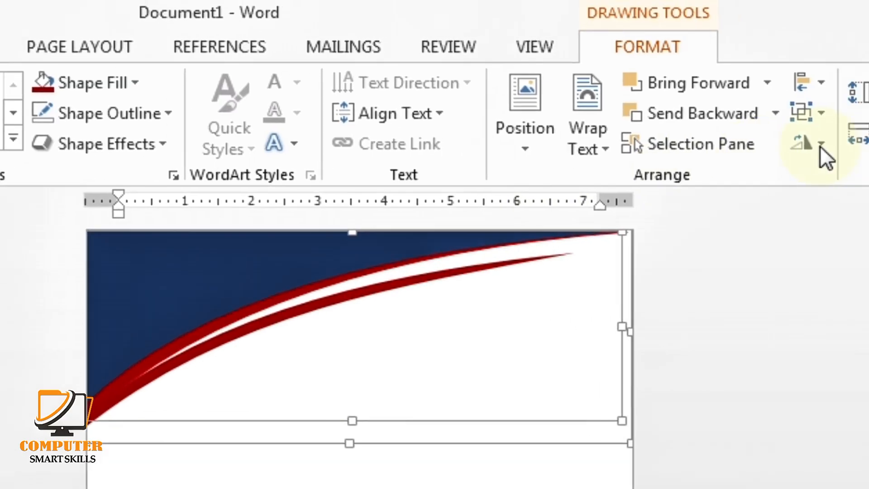
click(801, 117)
click(855, 152)
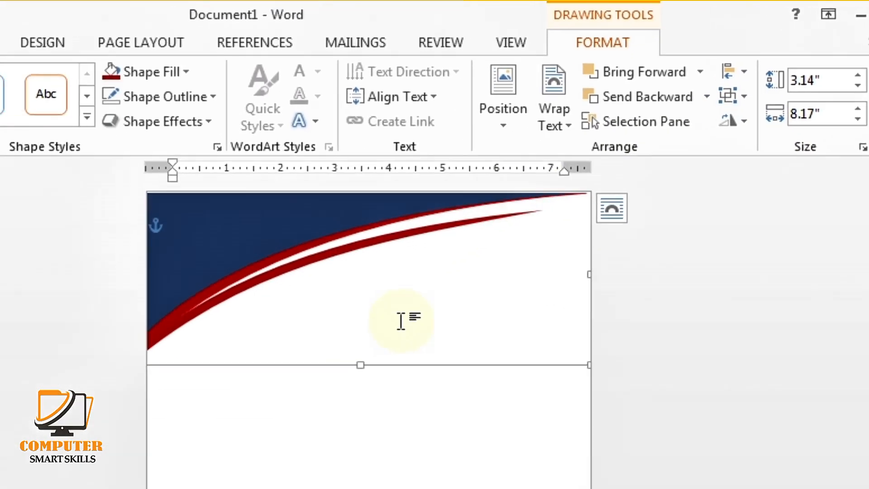
key(Up)
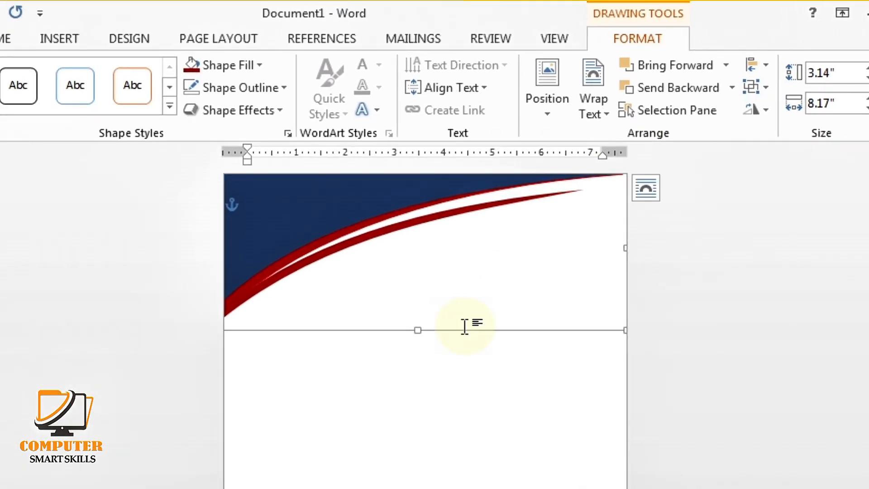
click(477, 366)
ctrl+scroll(417, 258, up, 2)
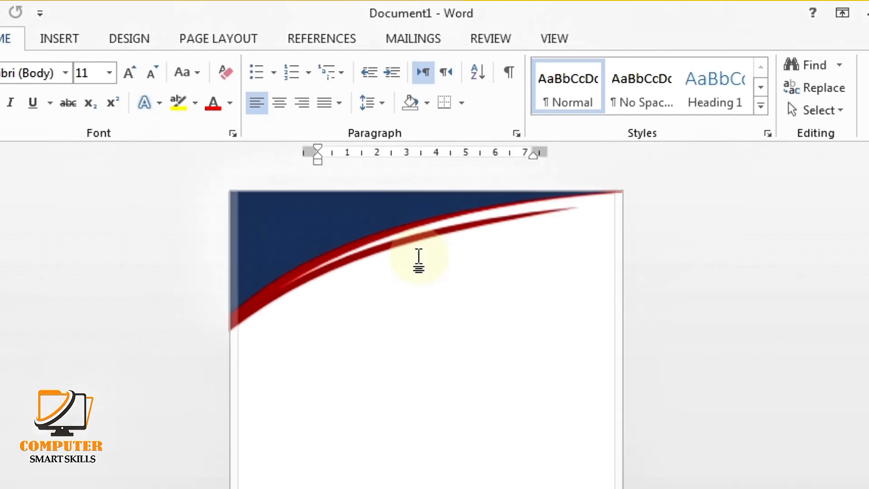
ctrl+scroll(519, 348, down, 3)
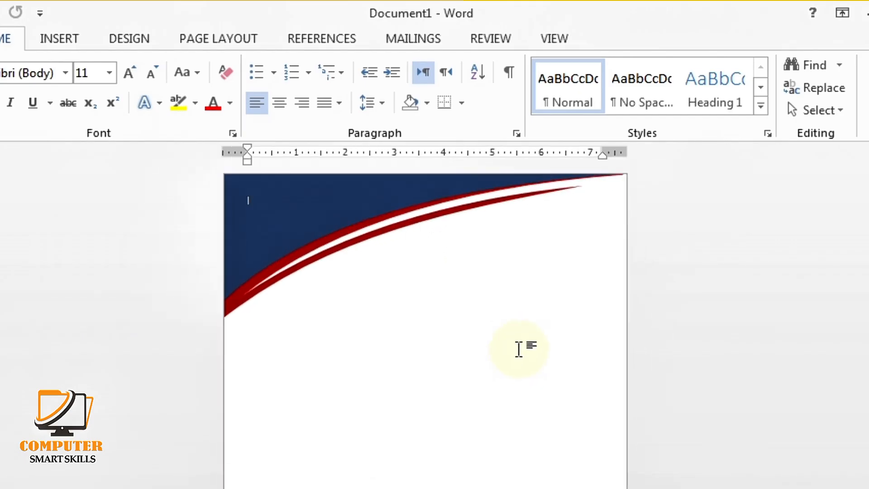
Duplicate the swoosh header and drag the copy toward the page bottom
click(341, 217)
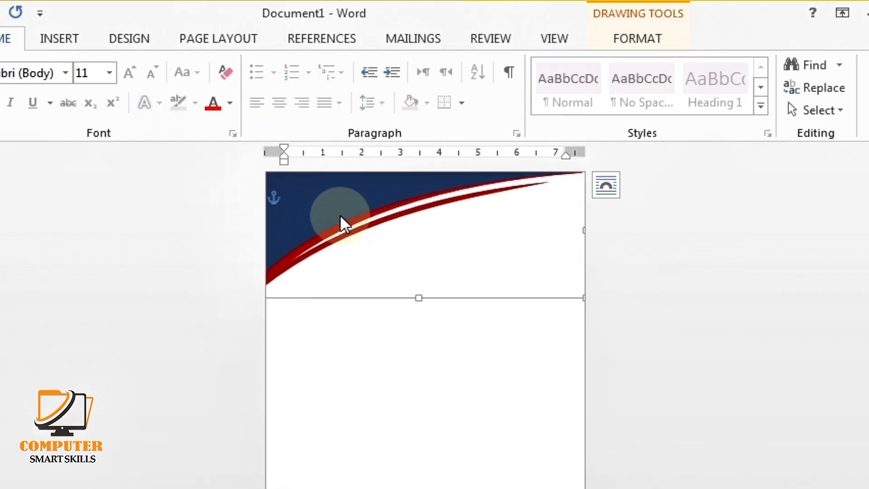
ctrl+drag(342, 213, 403, 338)
scroll(404, 336, down, 1)
ctrl+scroll(406, 337, down, 3)
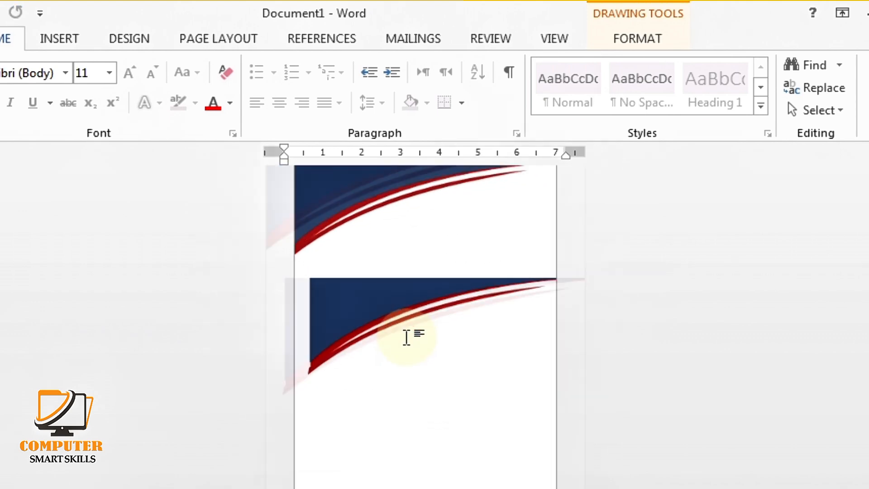
drag(396, 330, 388, 384)
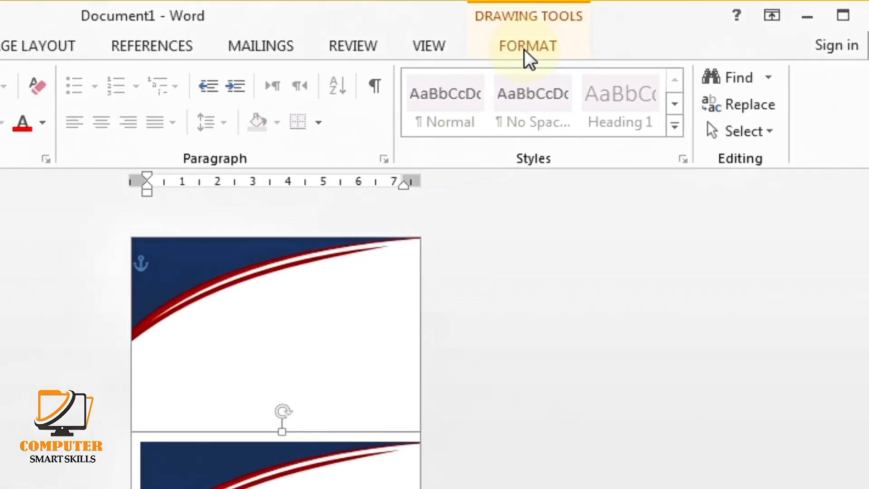
Flip the copy vertically and horizontally, then nudge it down to the page bottom
click(634, 41)
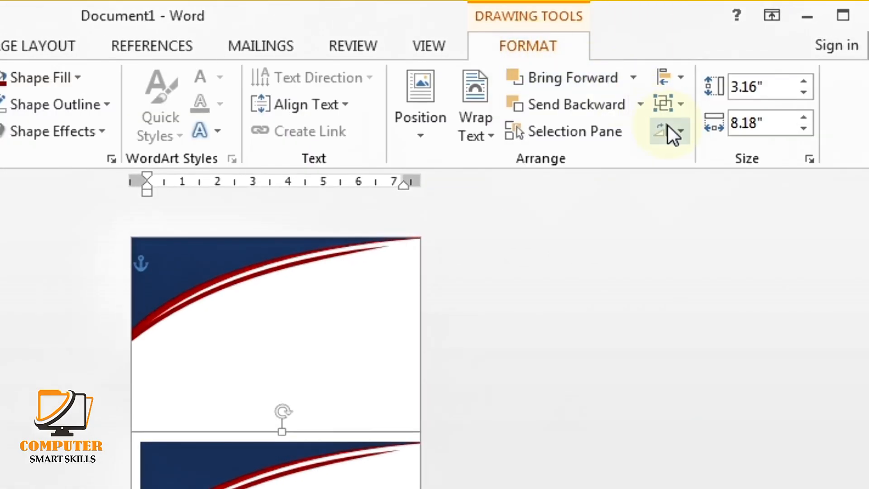
click(682, 131)
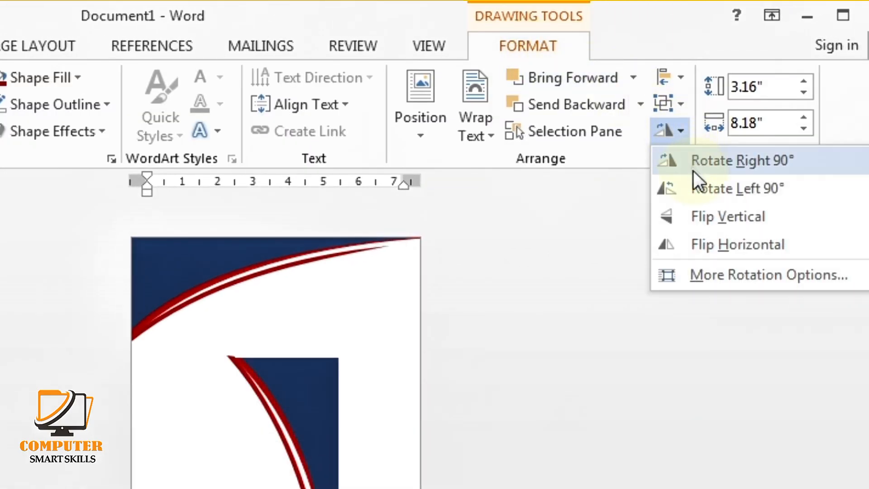
click(708, 211)
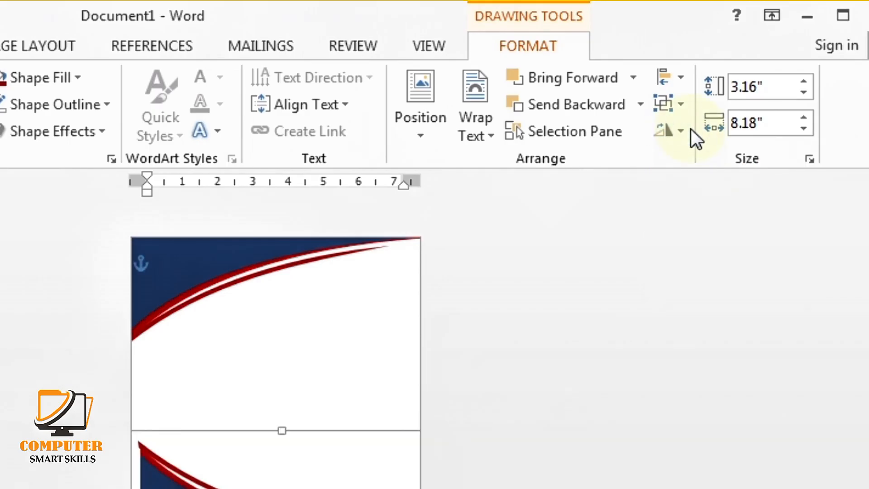
click(679, 130)
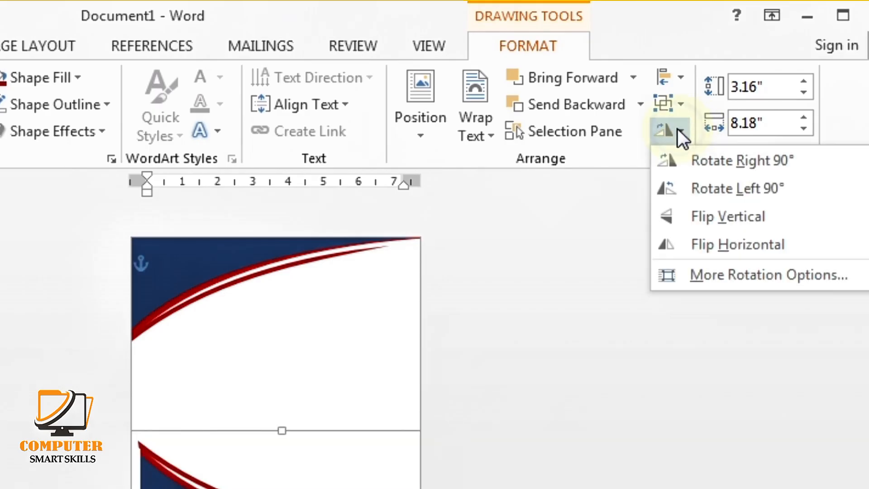
click(687, 240)
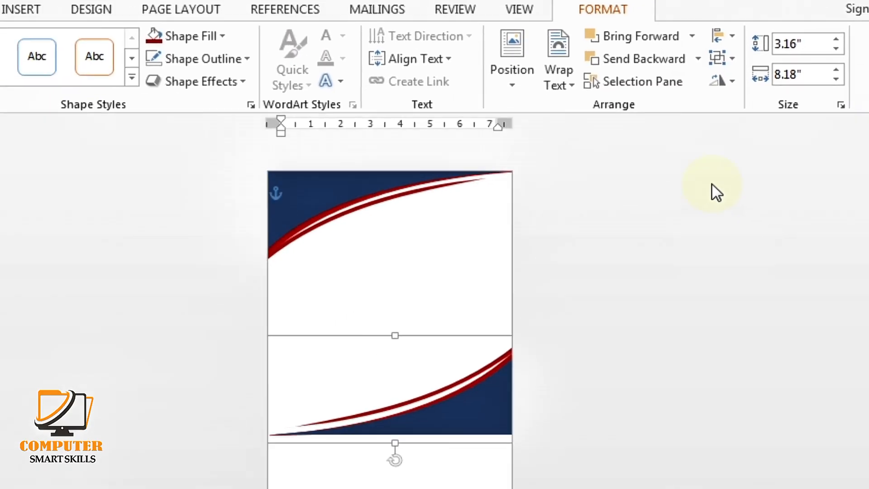
key(Down)
key(Down)
key(Down)
key(Down)
key(Down)
key(Down)
key(Down)
key(Down)
key(Down)
key(Down)
key(Down)
key(Down)
key(Down)
key(Down)
key(Down)
key(Down)
key(Down)
key(Down)
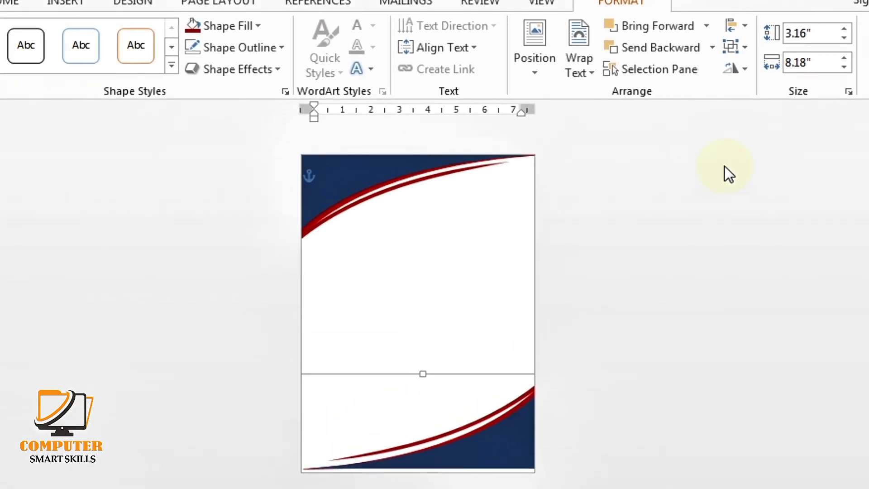
click(619, 327)
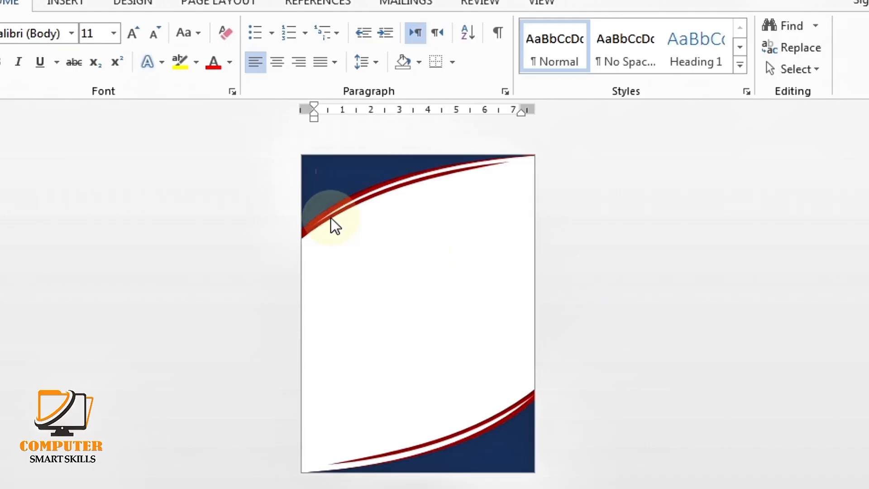
Draw an isosceles triangle and rotate it toward the top-left navy corner
scroll(327, 215, up, 5)
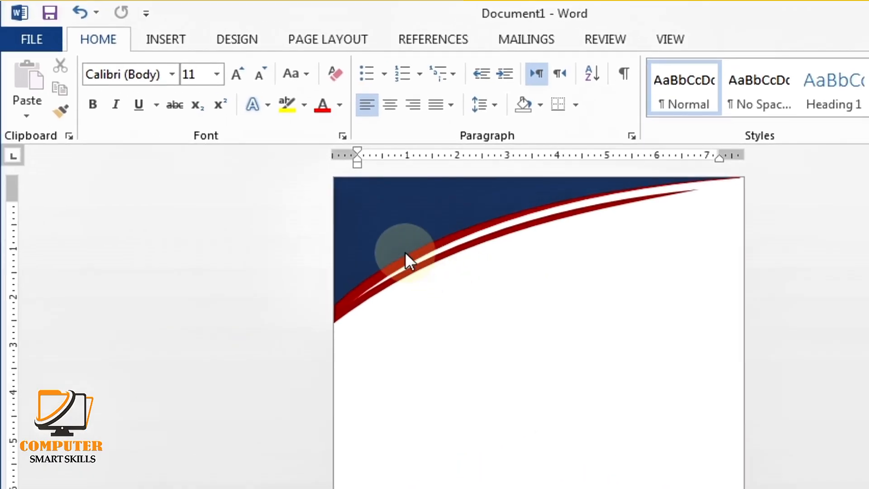
click(164, 41)
click(285, 75)
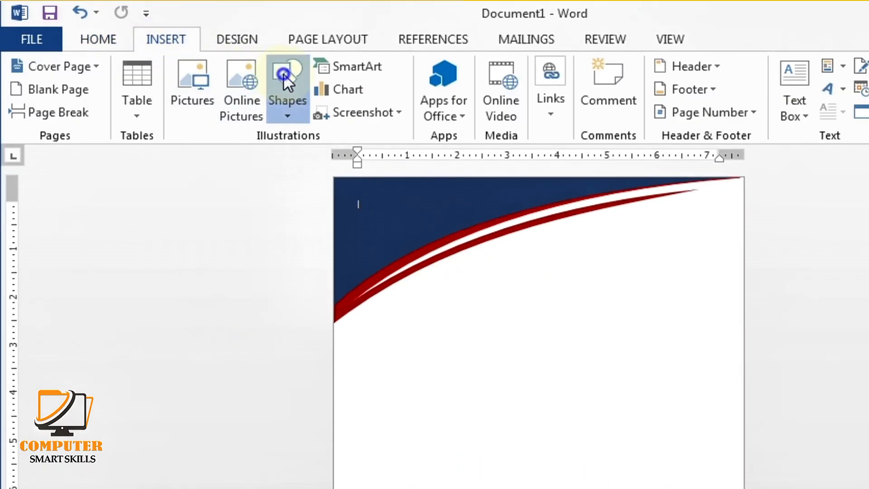
click(404, 160)
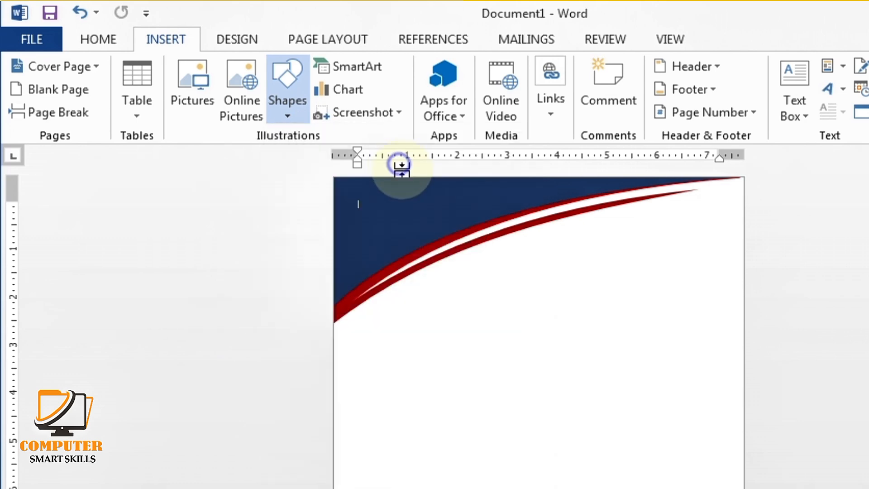
drag(474, 296, 528, 357)
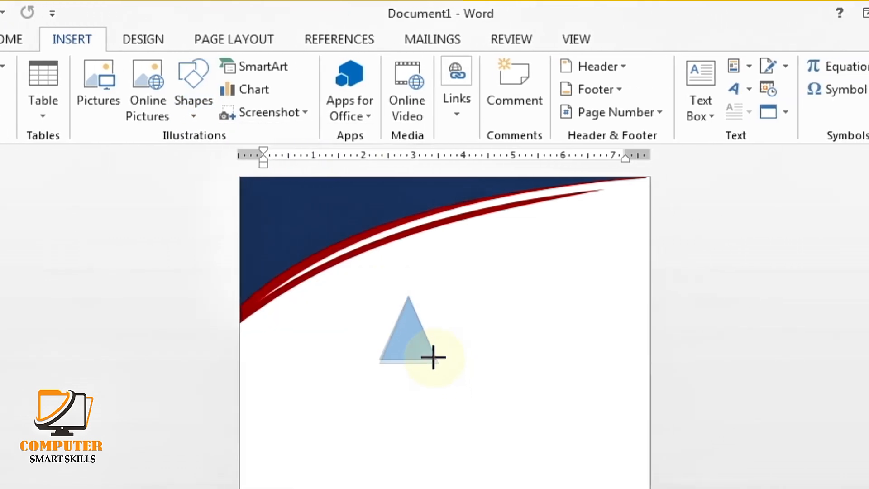
drag(434, 358, 432, 359)
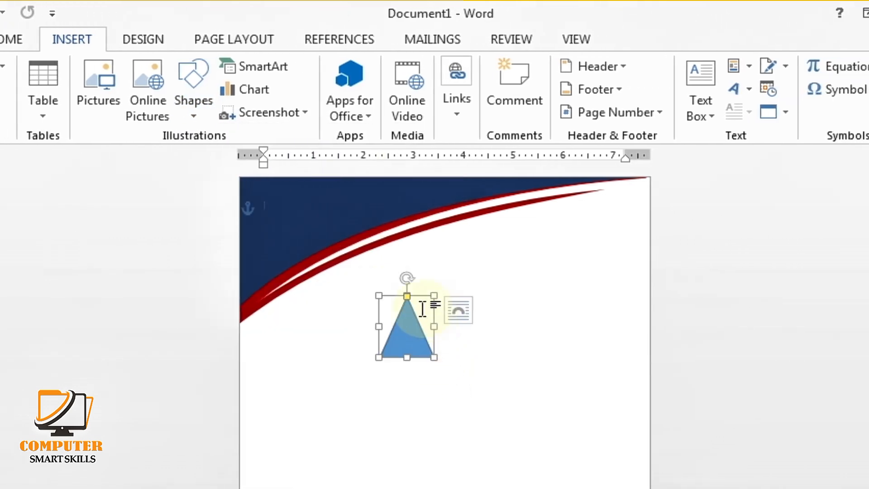
mouse_move(407, 279)
mouse_down()
mouse_move(349, 341)
mouse_move(363, 364)
mouse_move(409, 334)
mouse_move(319, 222)
mouse_move(283, 213)
mouse_move(276, 231)
mouse_move(256, 238)
mouse_move(282, 236)
mouse_up()
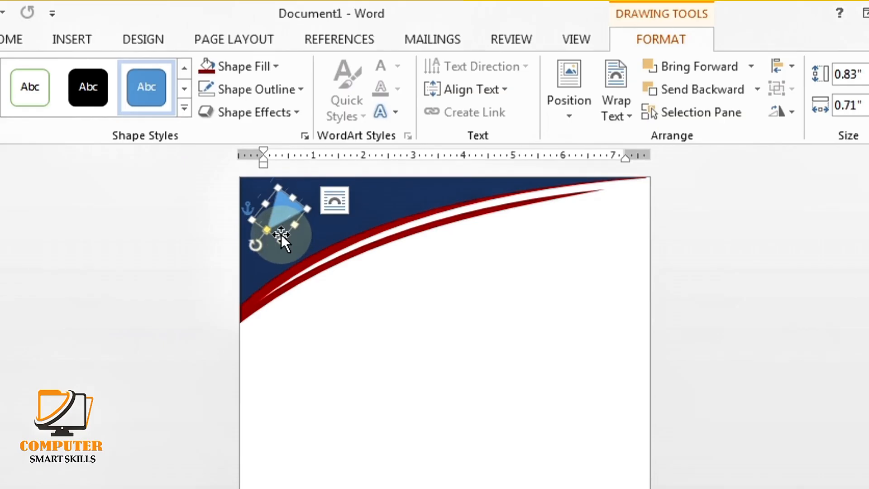
Make the triangle dark red with no outline and Ctrl-drag a smaller 0.59" by 0.51" copy
click(247, 66)
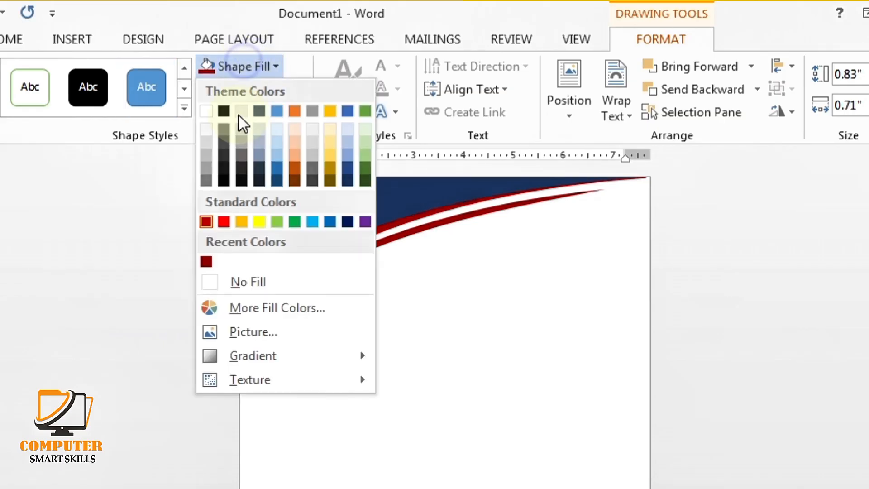
click(206, 261)
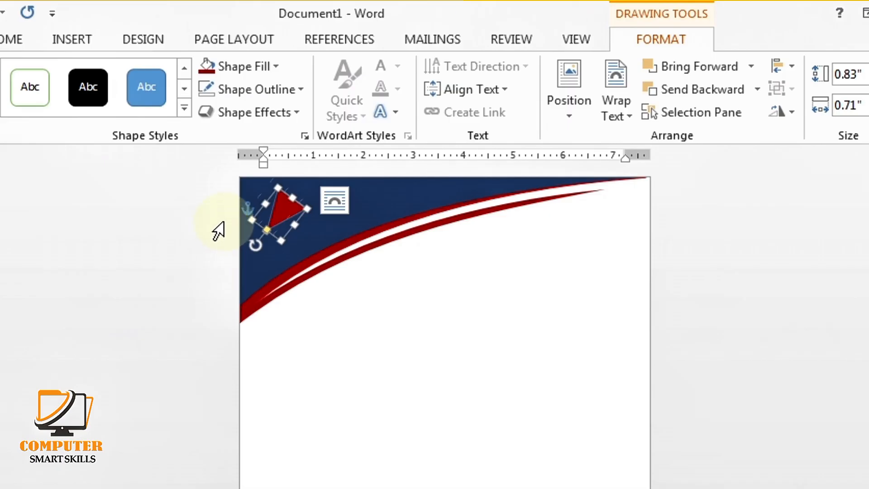
click(248, 95)
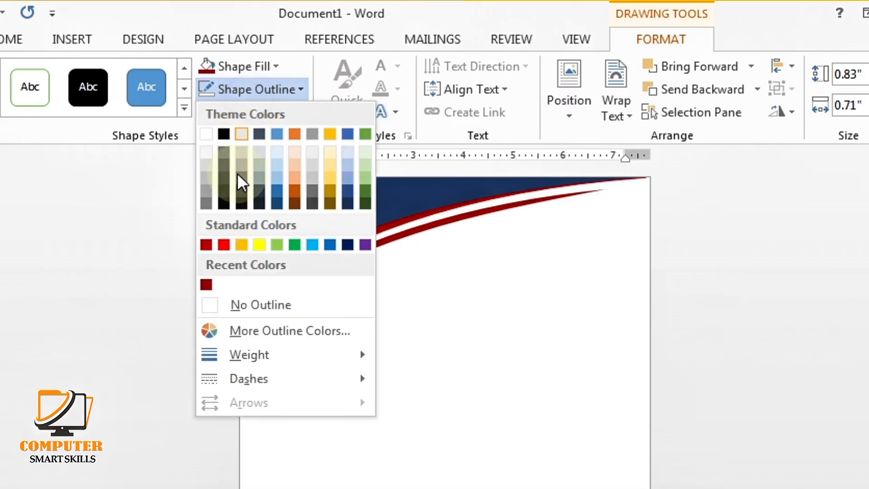
click(207, 306)
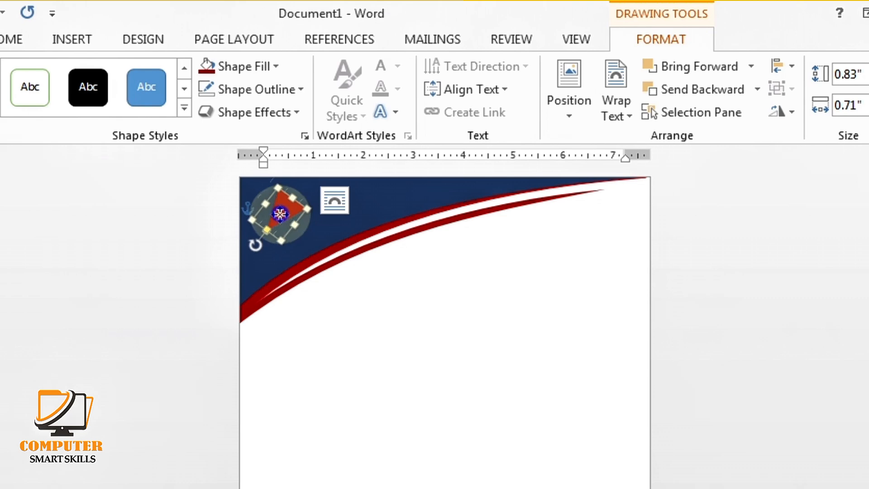
mouse_move(280, 213)
mouse_down()
mouse_move(290, 268)
mouse_move(278, 214)
mouse_up()
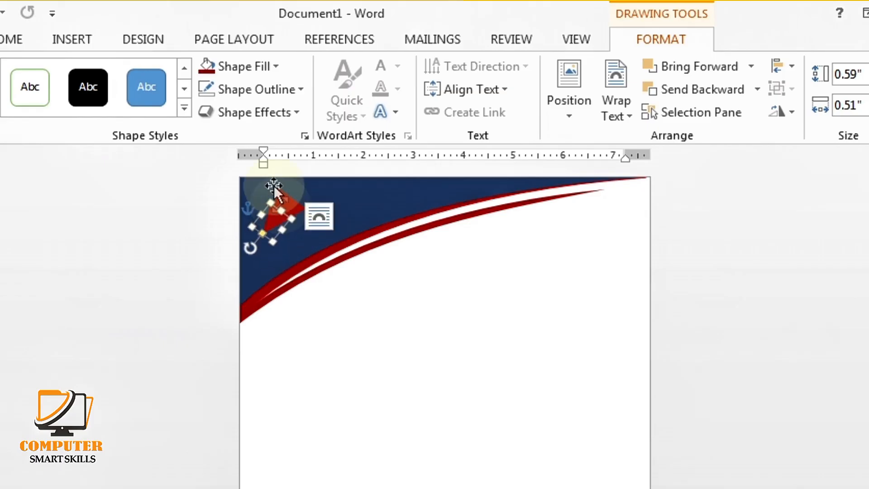
Fill the small triangle white, nudge it up and right, and make it slightly taller
click(252, 69)
click(209, 109)
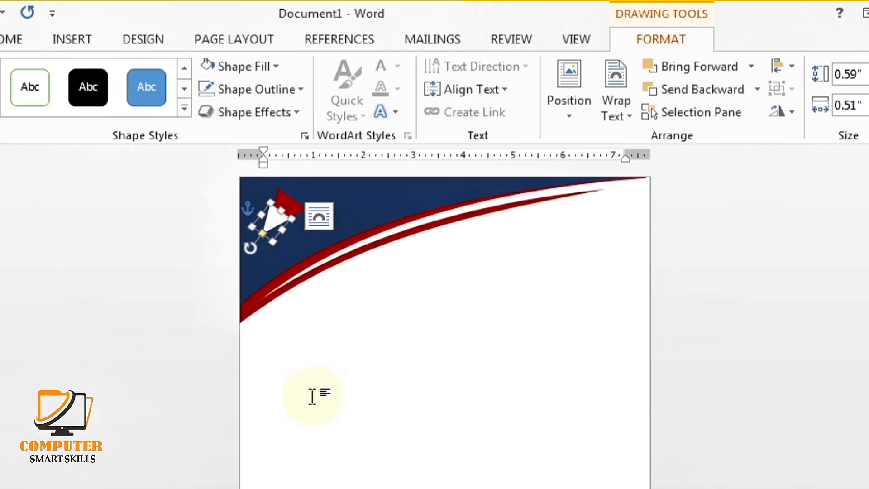
key(ctrl+Up)
key(ctrl+Right)
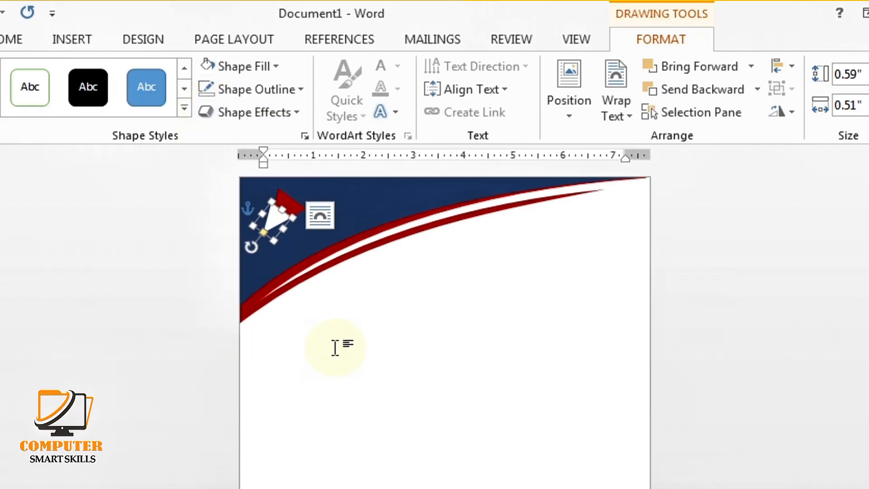
click(336, 348)
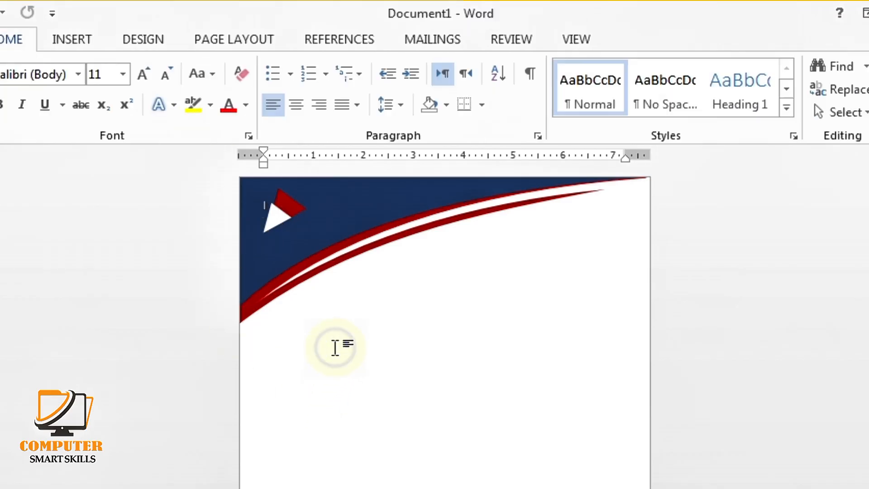
click(274, 222)
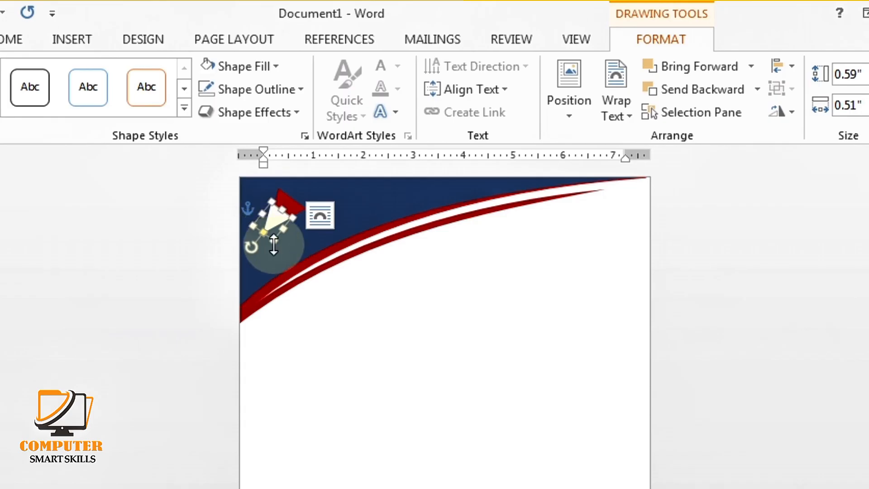
drag(278, 243, 278, 236)
click(371, 350)
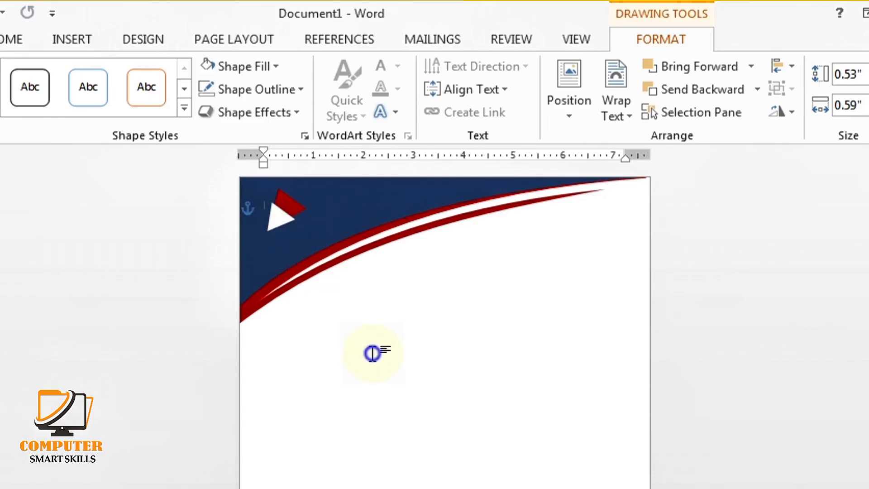
Group the red and white triangles and shrink the logo to about 0.69" by 0.61"
click(301, 213)
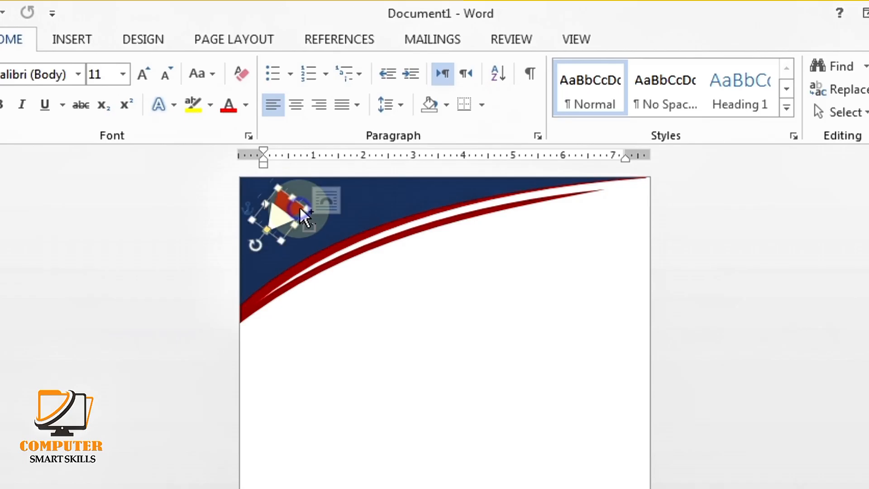
drag(281, 217, 349, 218)
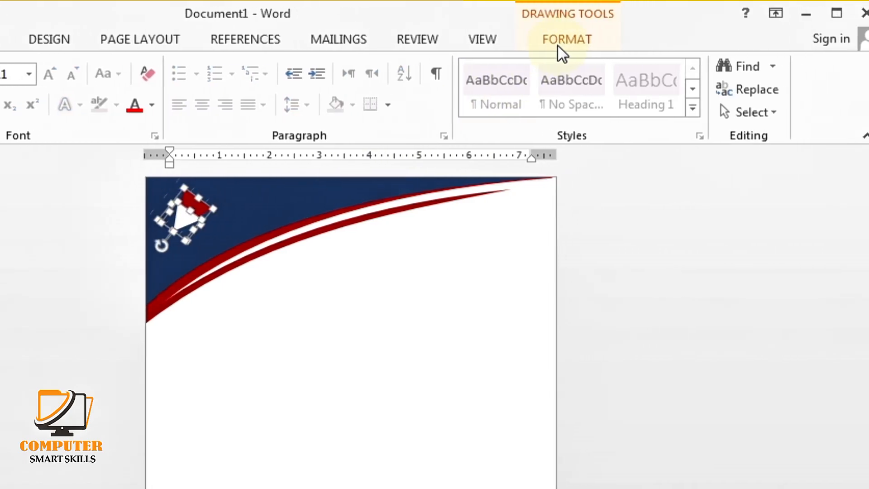
click(558, 41)
click(691, 91)
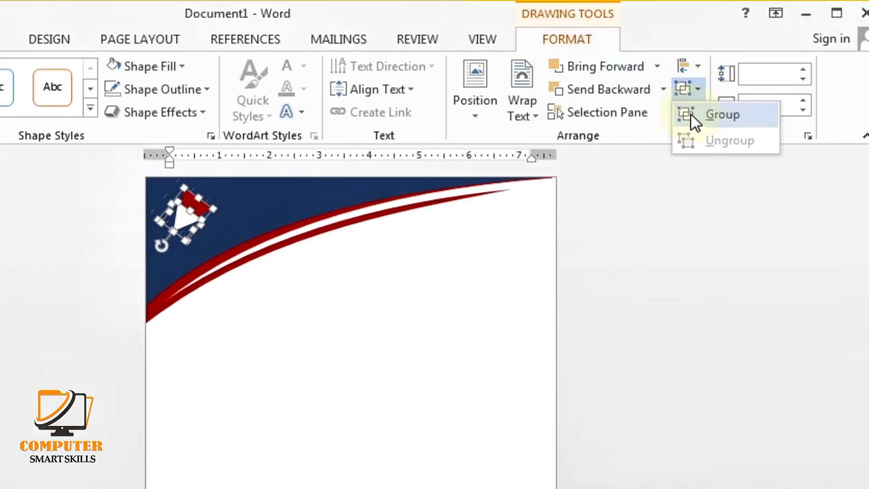
click(691, 113)
drag(297, 226, 275, 213)
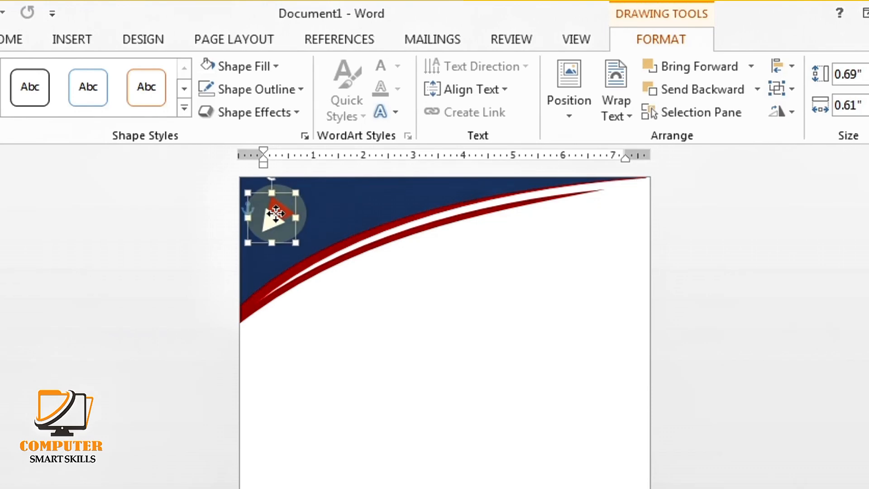
click(369, 333)
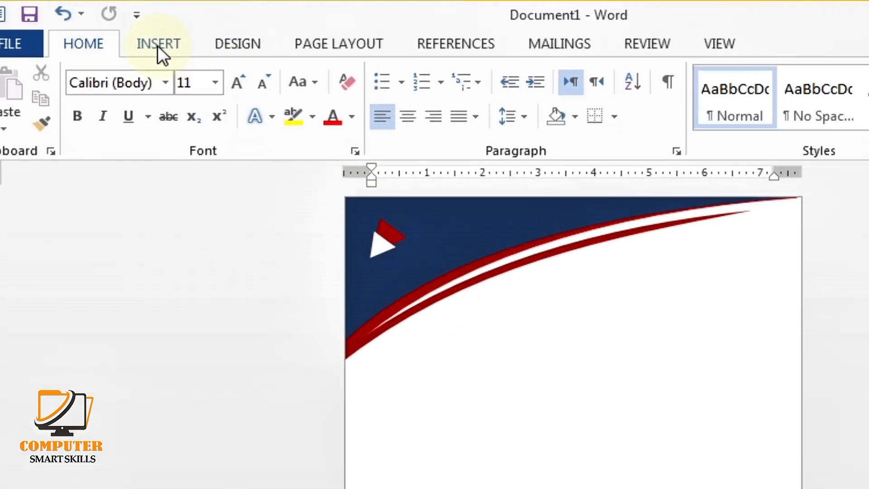
Insert first-style WordArt, move it to the page centre, and replace its text with 'Company Name'
click(190, 46)
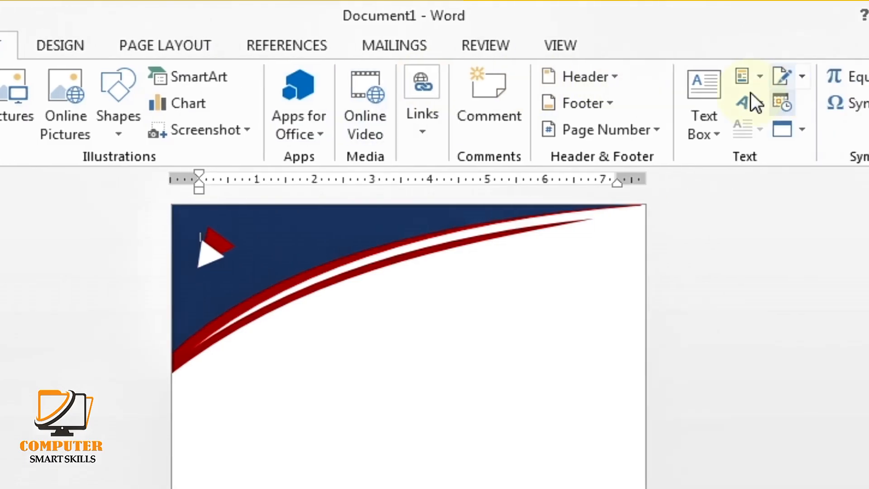
click(750, 103)
click(686, 154)
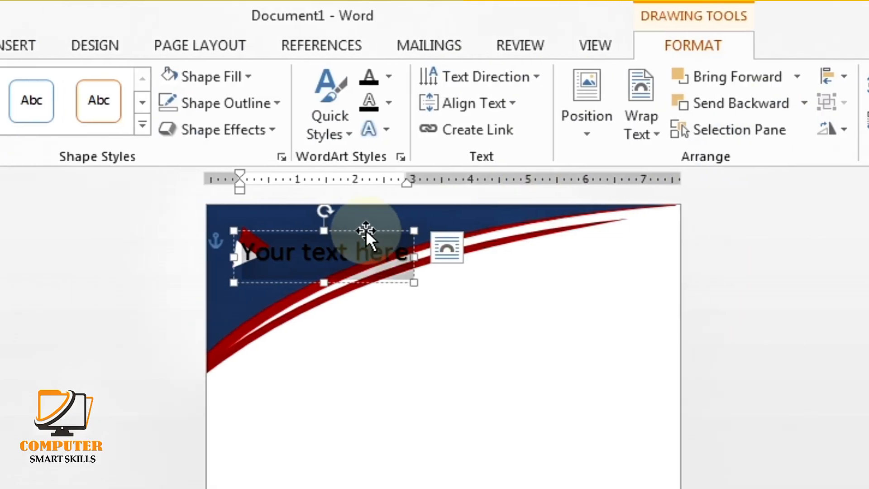
drag(448, 292, 552, 389)
drag(537, 352, 362, 355)
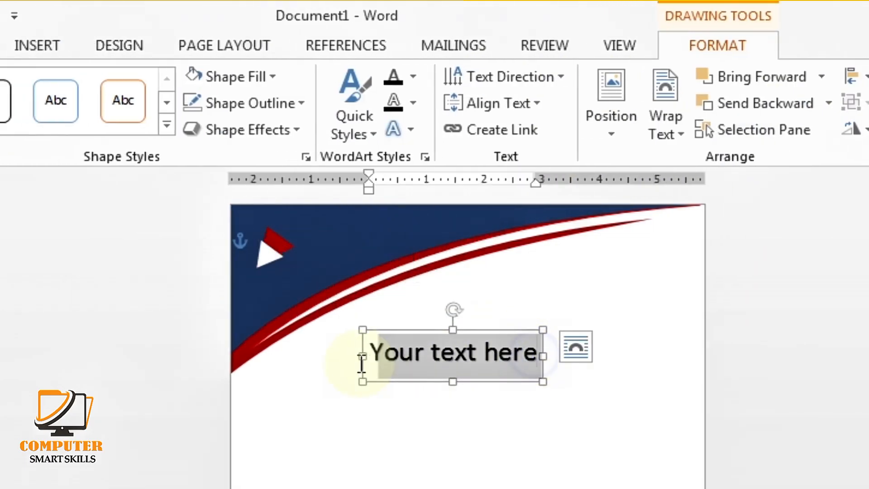
key(BackSpace)
text(Company Name)
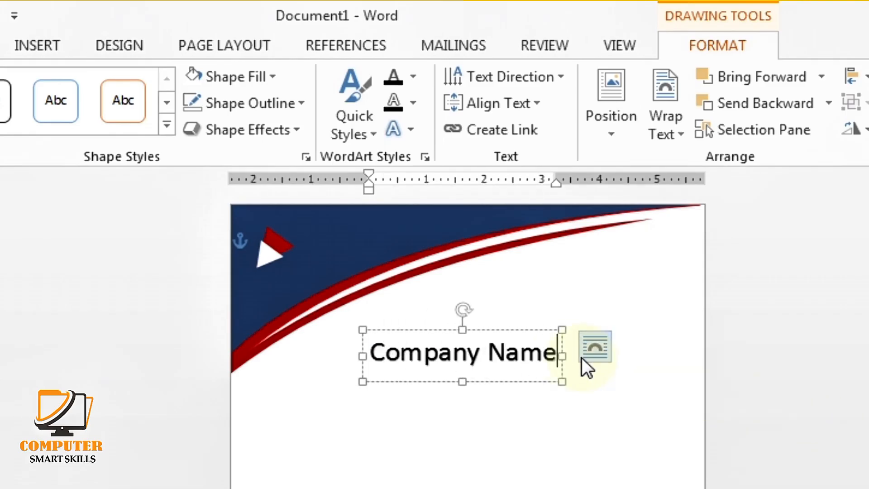
drag(560, 356, 393, 371)
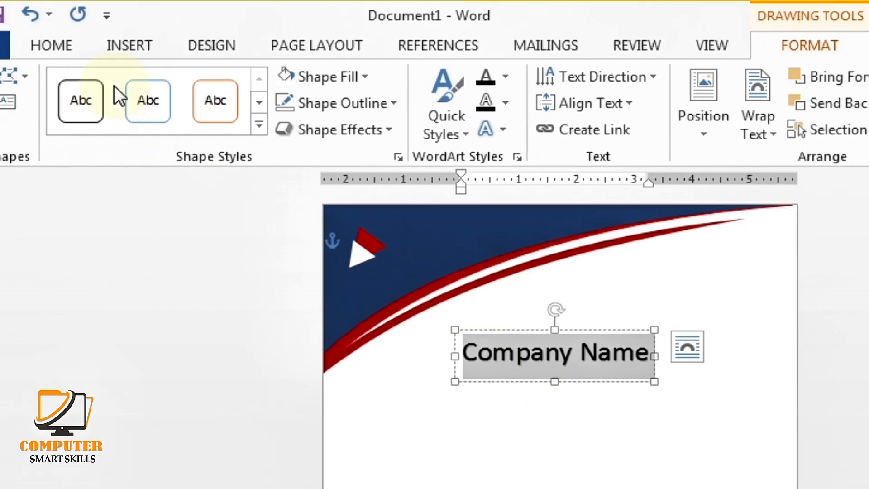
Set 'Company Name' to Arial Black at 24 pt and remove its shadow
click(50, 42)
click(203, 85)
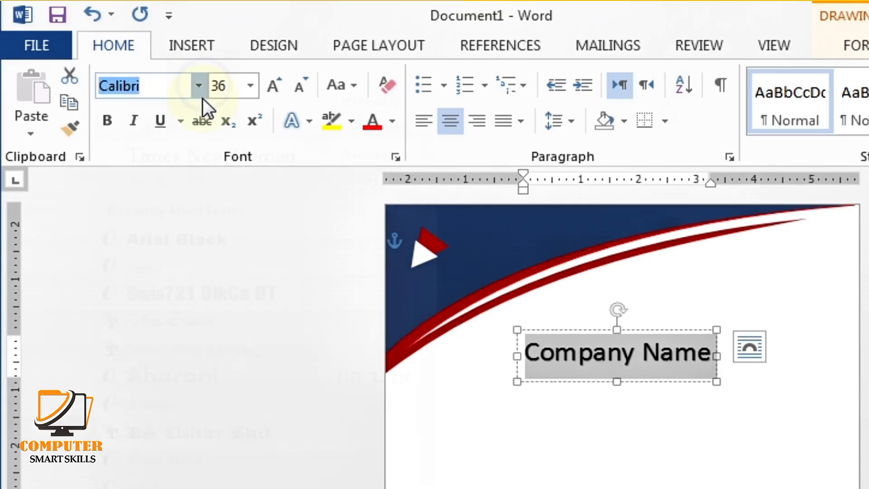
click(213, 279)
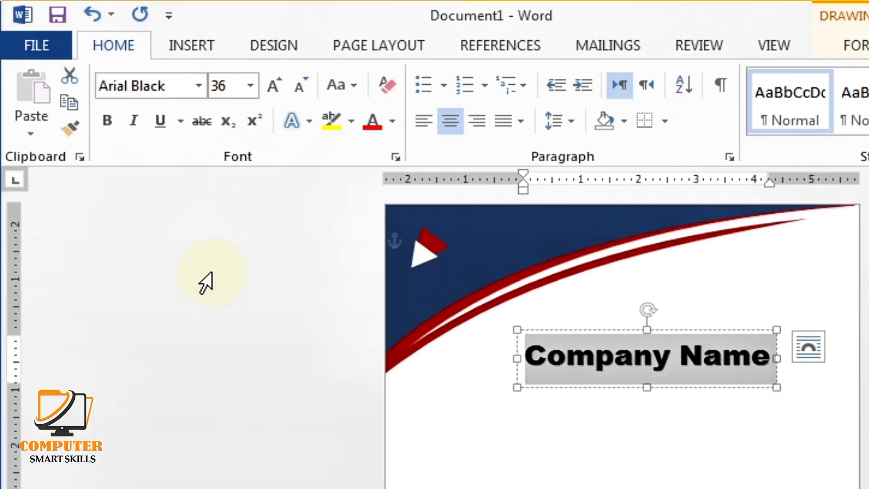
click(301, 86)
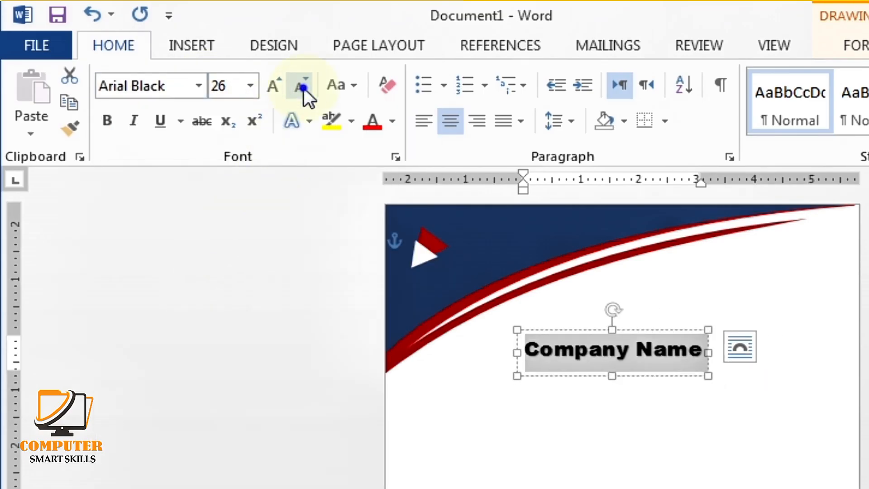
click(300, 86)
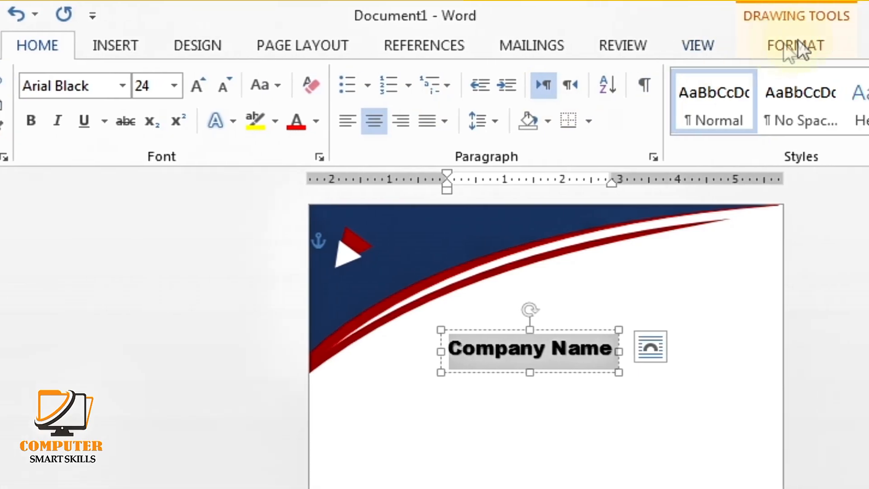
click(863, 46)
click(390, 129)
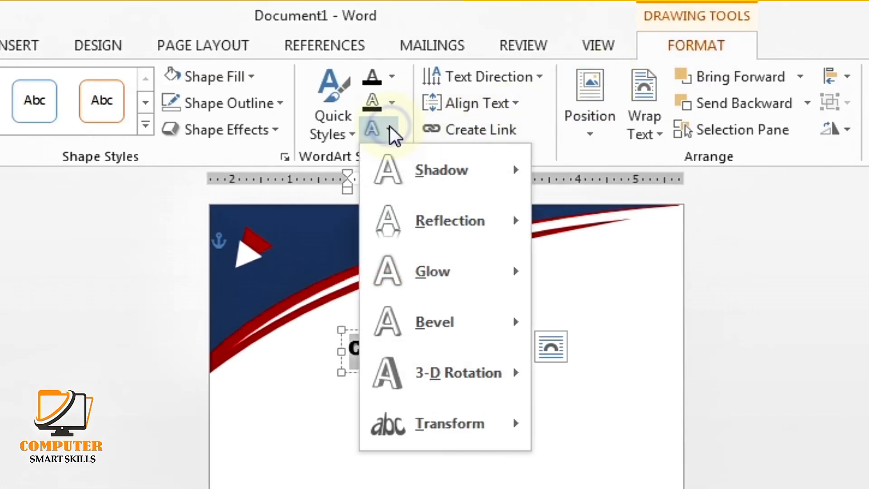
mouse_move(419, 165)
click(566, 210)
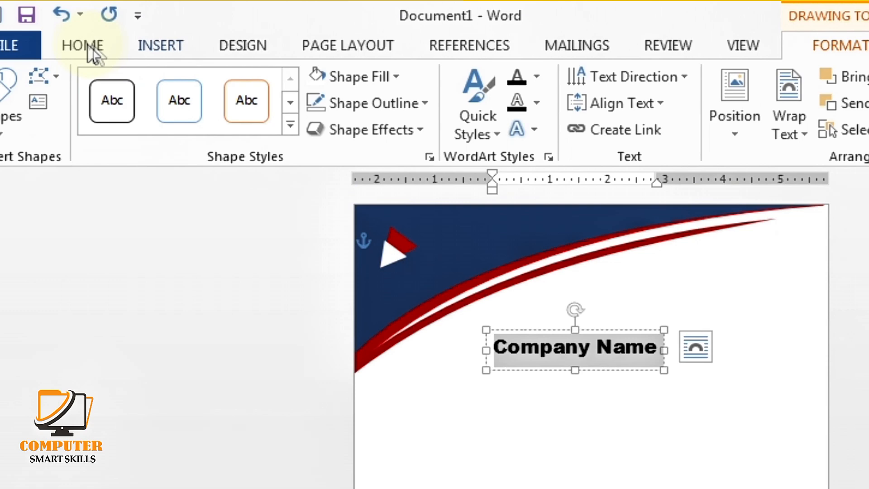
click(0, 45)
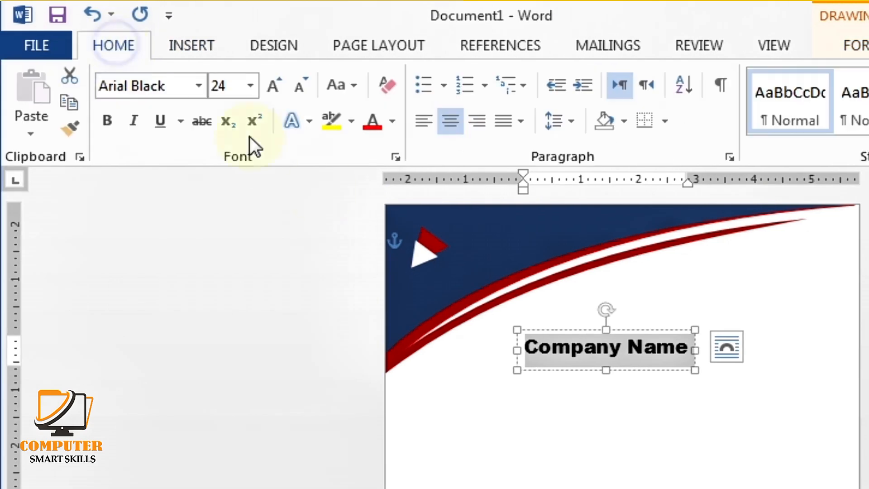
click(419, 350)
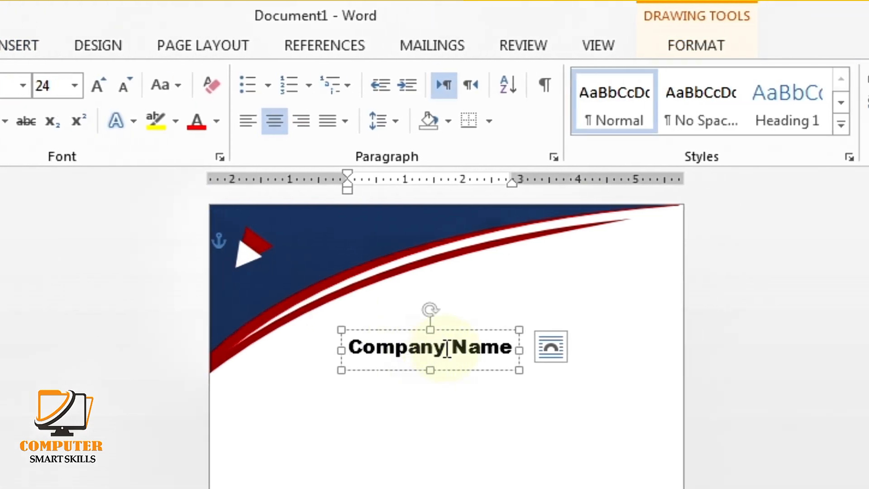
Colour 'Company' dark red and 'Name' white
drag(446, 349, 349, 351)
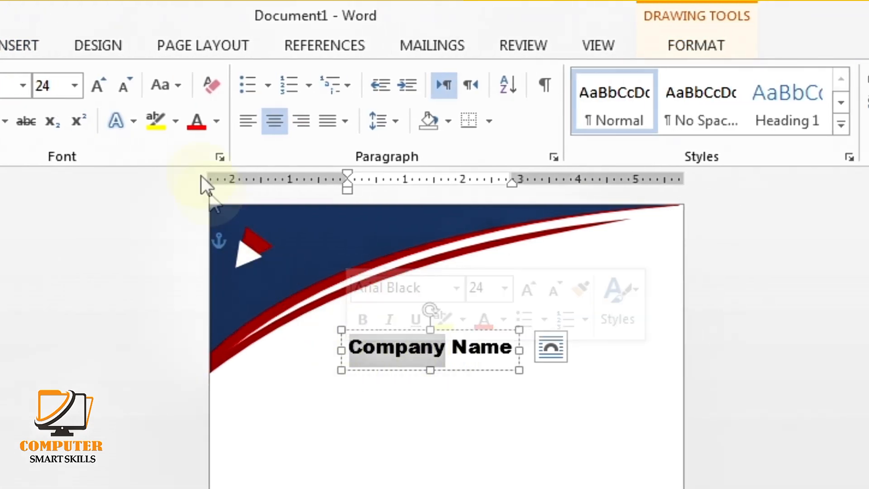
click(220, 122)
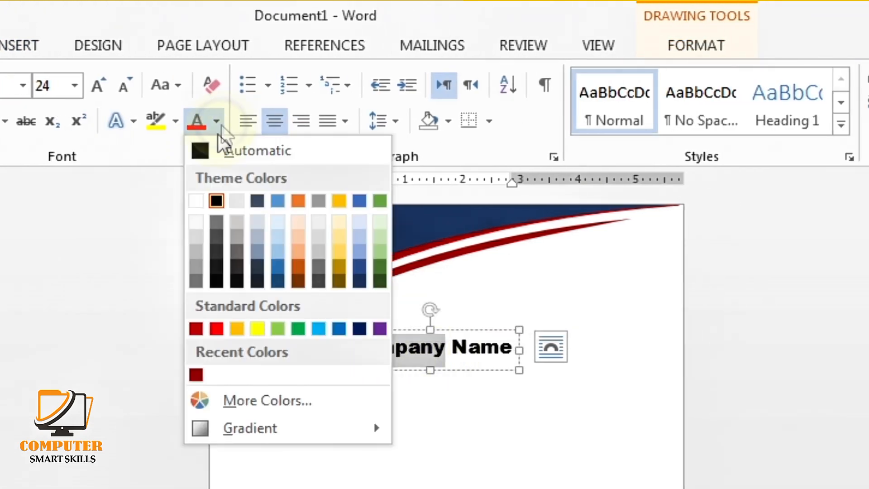
click(198, 374)
click(513, 354)
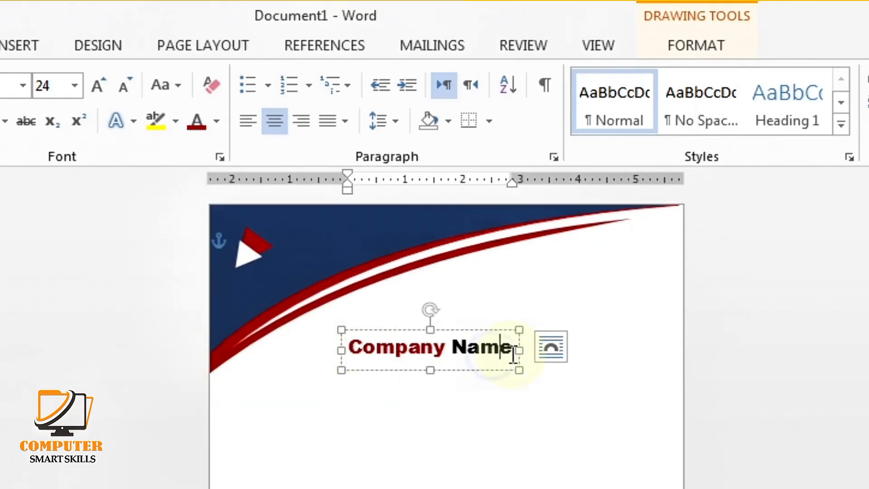
drag(513, 349, 477, 351)
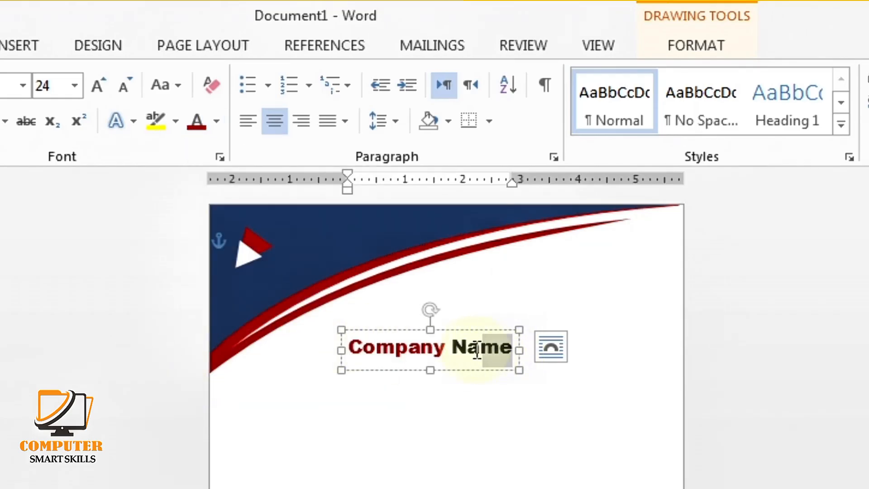
click(218, 121)
click(196, 201)
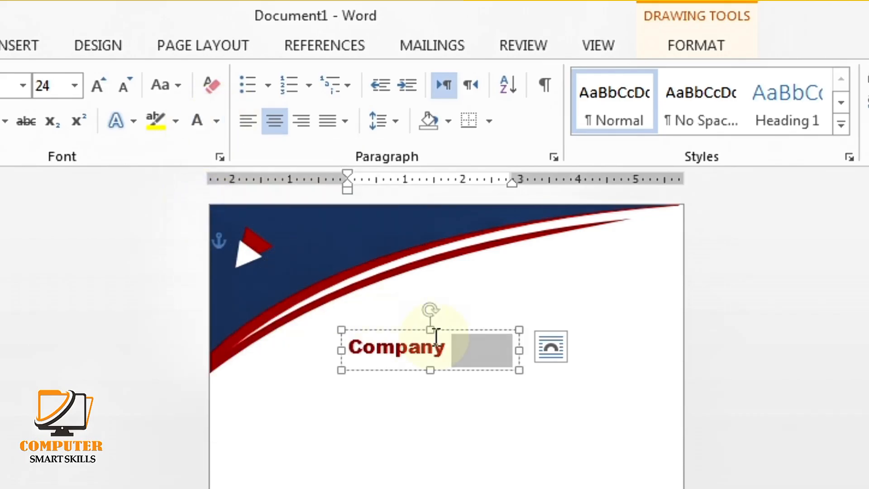
click(506, 351)
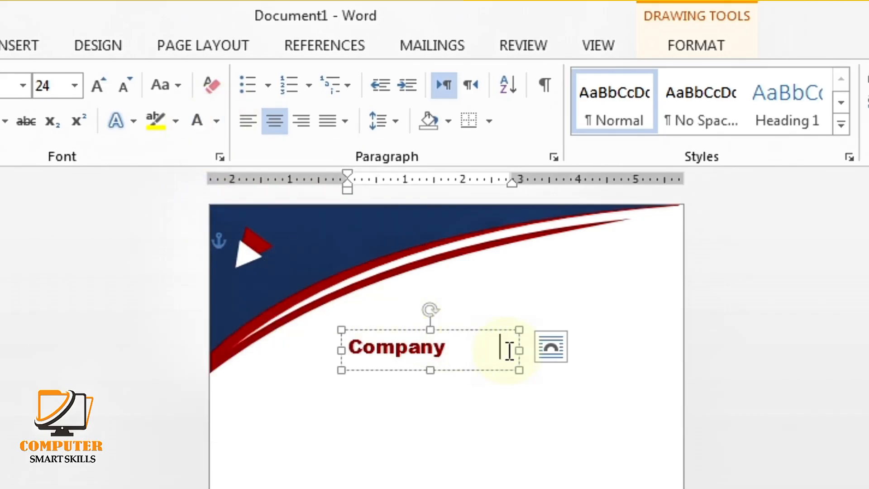
Move the WordArt onto the navy header beside the logo and reduce it to 18 pt
drag(477, 352, 349, 351)
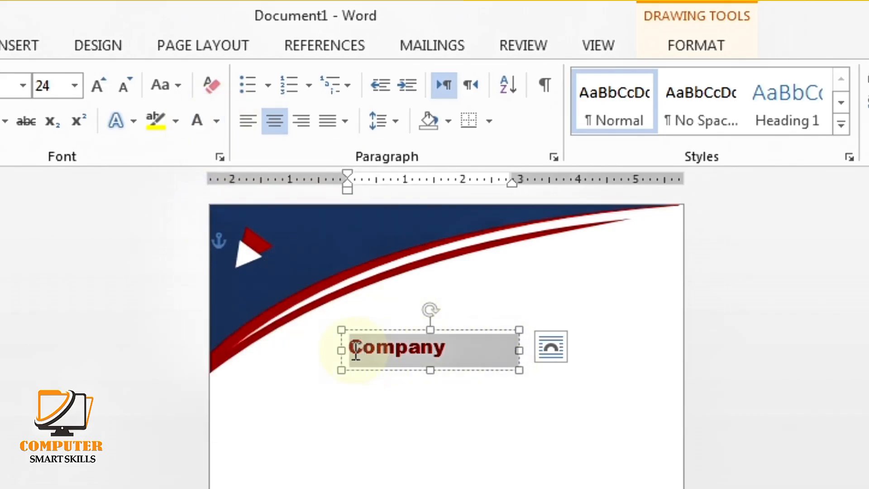
click(125, 84)
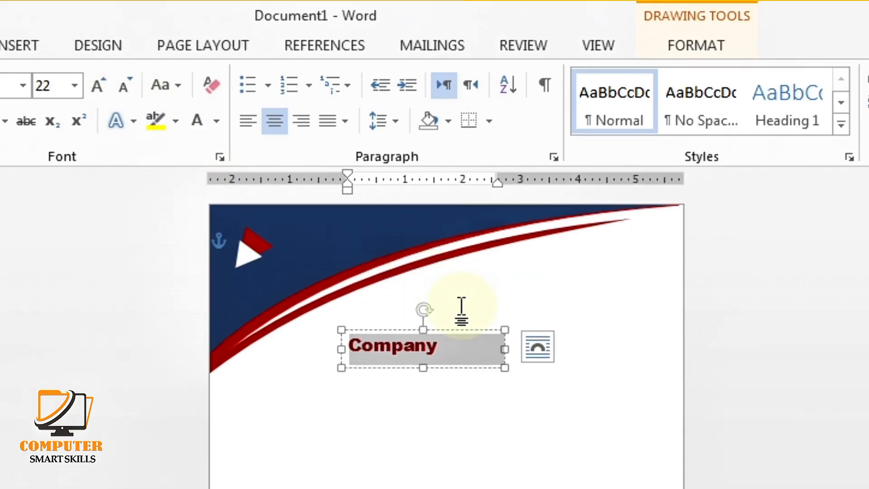
drag(465, 331, 394, 223)
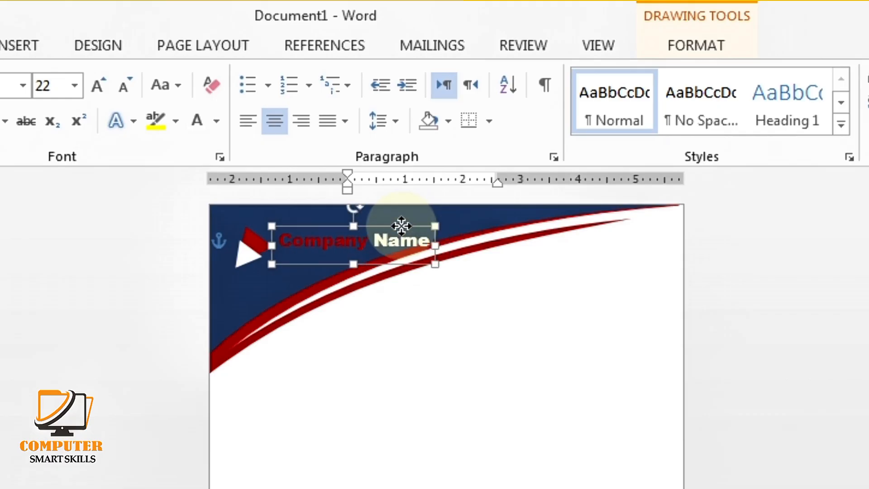
drag(433, 247, 278, 243)
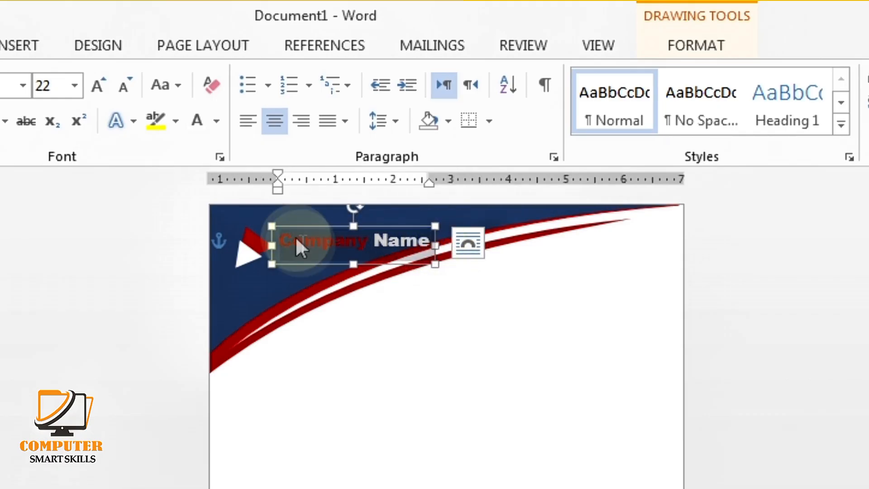
click(127, 85)
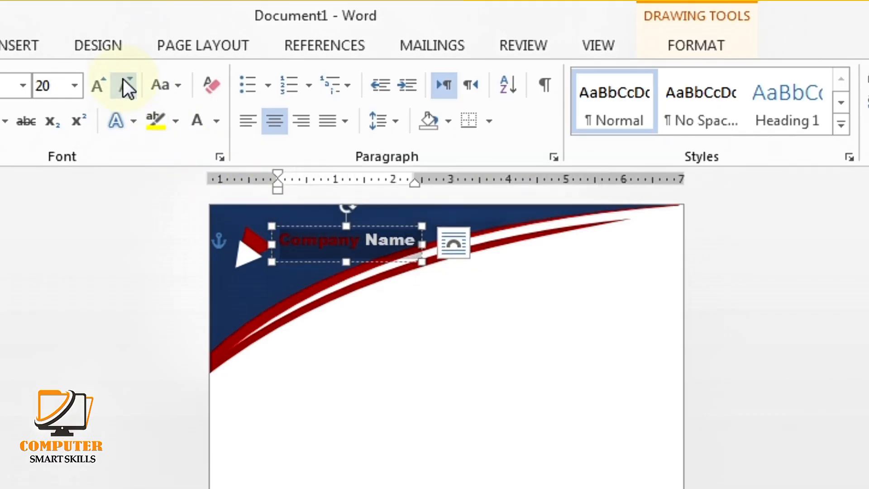
click(124, 82)
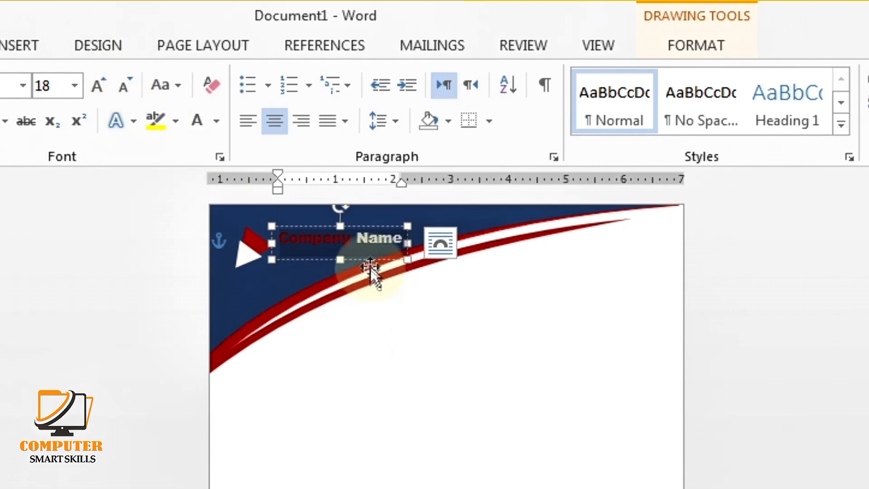
click(404, 240)
drag(404, 240, 243, 248)
Change the company name to UPPERCASE and apply a Warp transform text effect
click(178, 85)
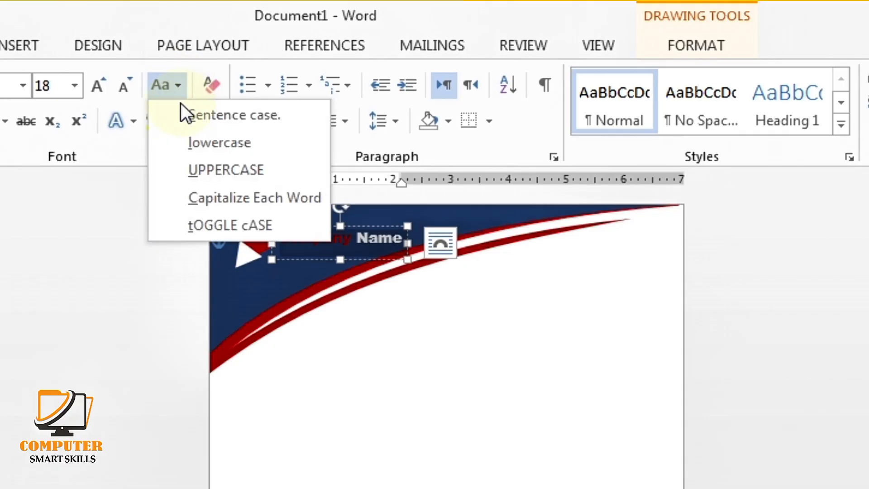
click(203, 165)
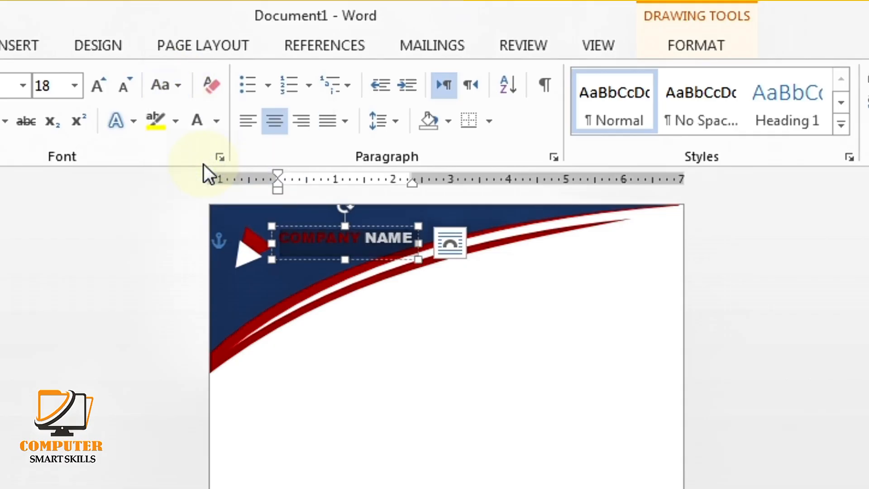
click(414, 396)
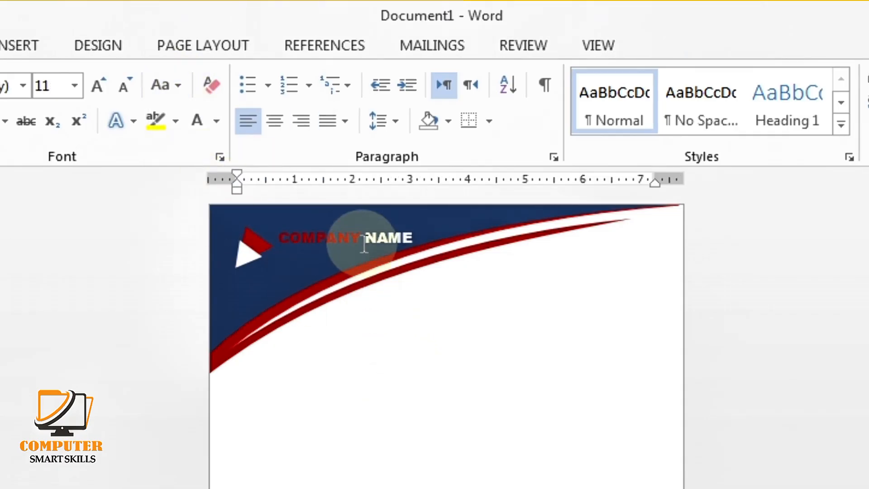
click(370, 228)
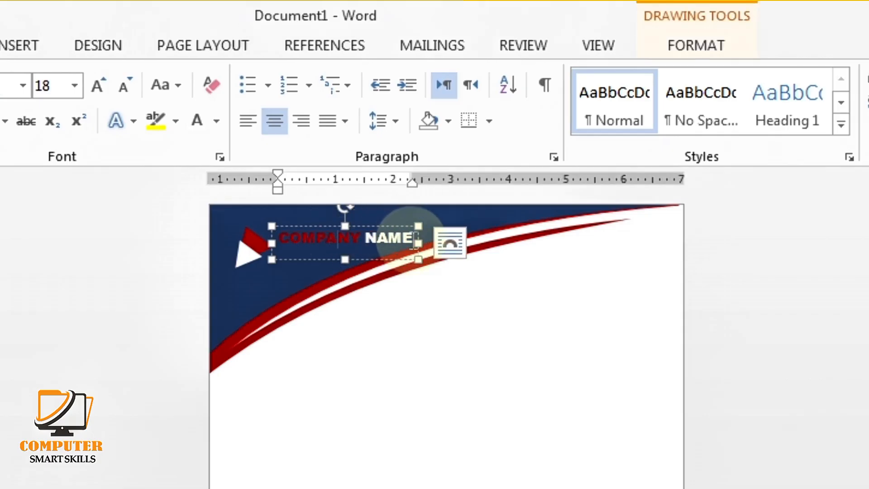
drag(413, 238, 279, 238)
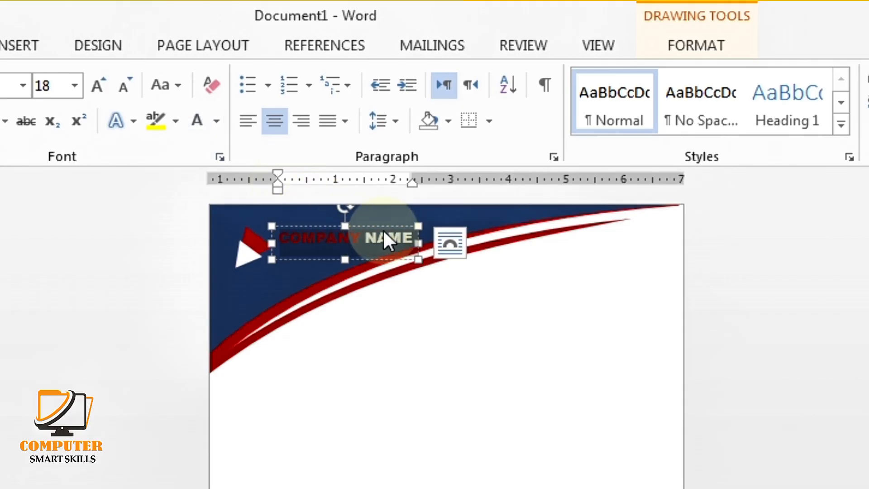
click(675, 38)
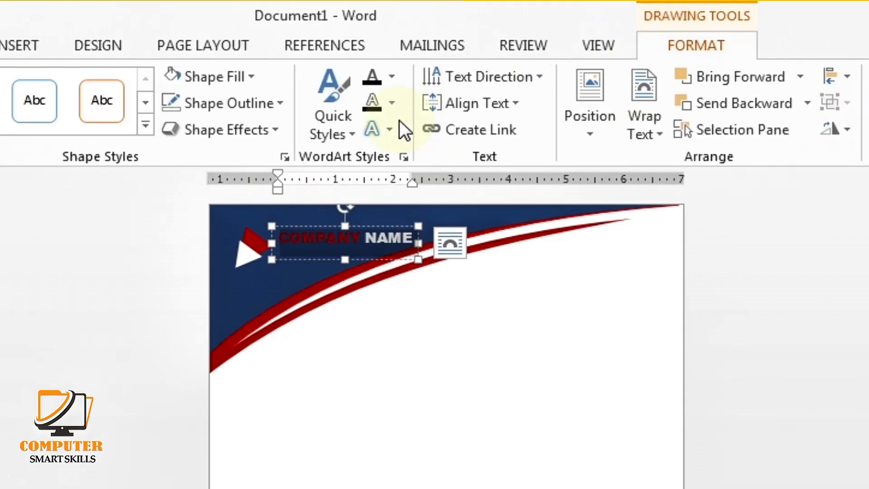
click(392, 129)
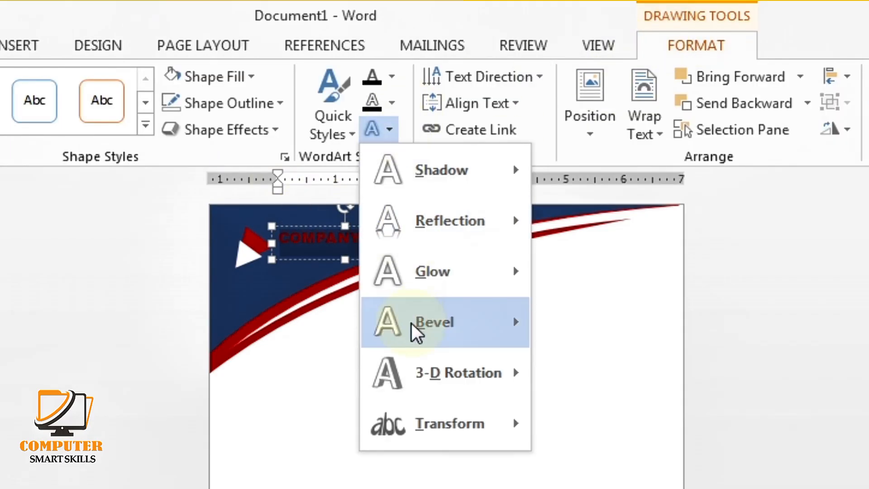
mouse_move(422, 430)
click(548, 460)
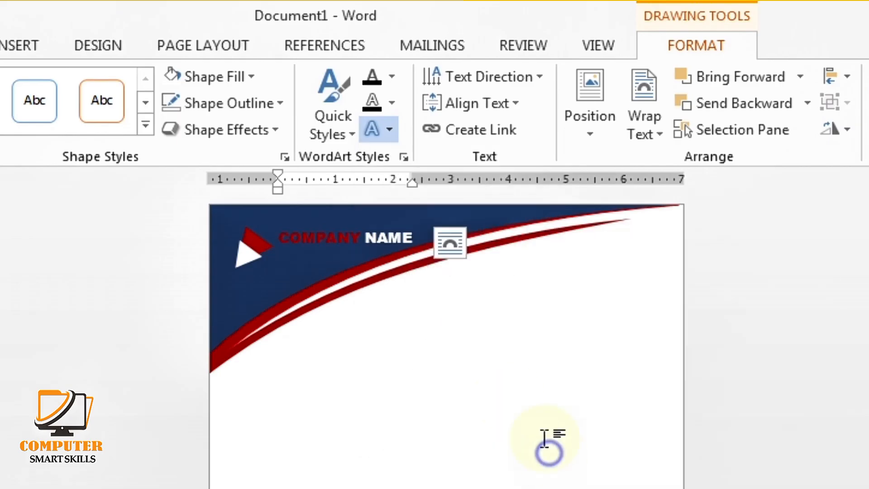
Reduce COMPANY NAME to 16 pt and trim its text box to fit
drag(345, 233, 345, 241)
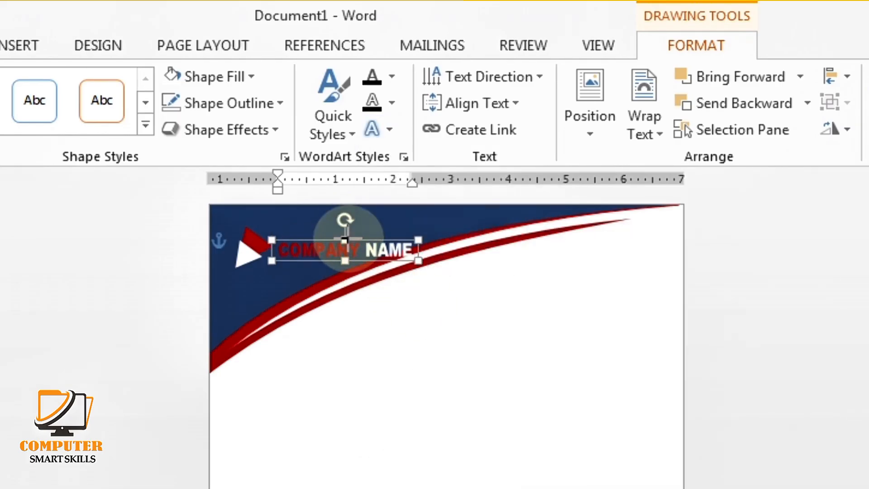
drag(419, 252, 277, 253)
click(21, 49)
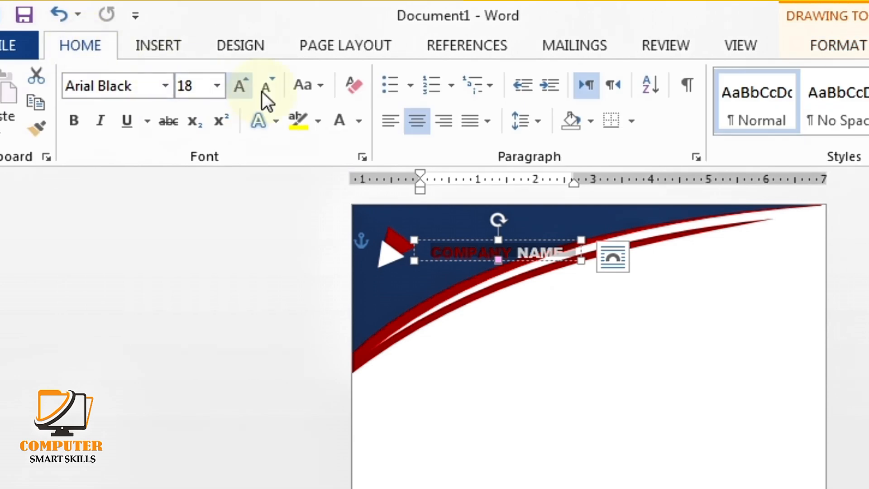
click(201, 91)
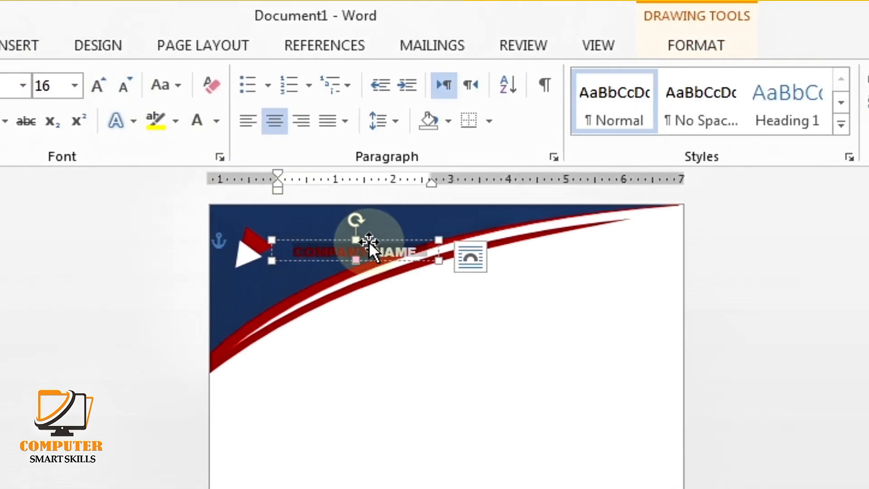
click(512, 236)
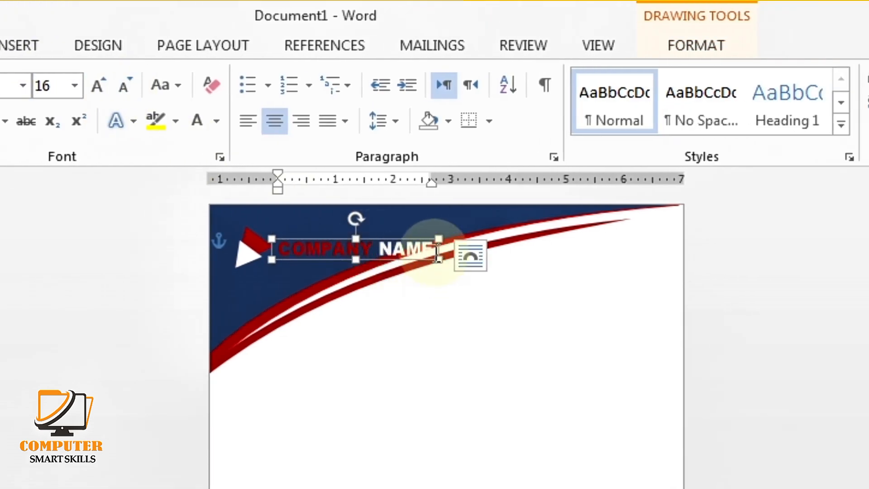
drag(437, 262, 375, 232)
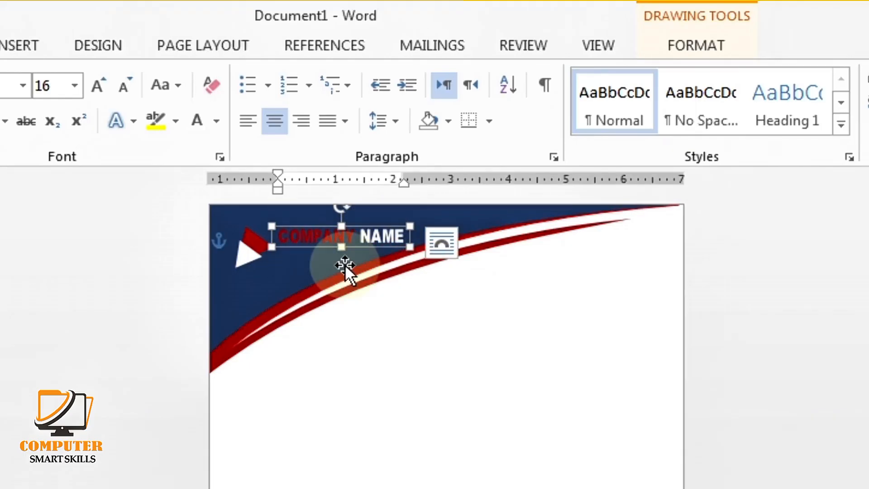
Nudge the triangle logo slightly up and to the left
click(251, 252)
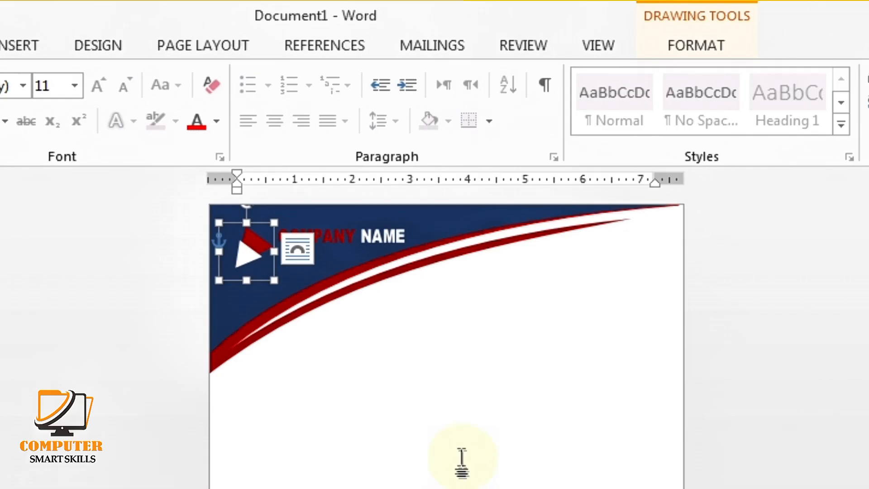
key(Up)
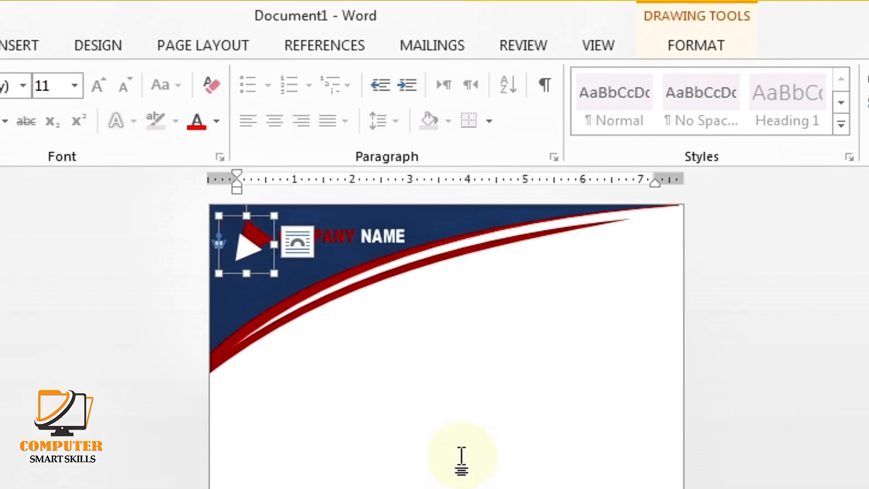
key(Left)
key(Up)
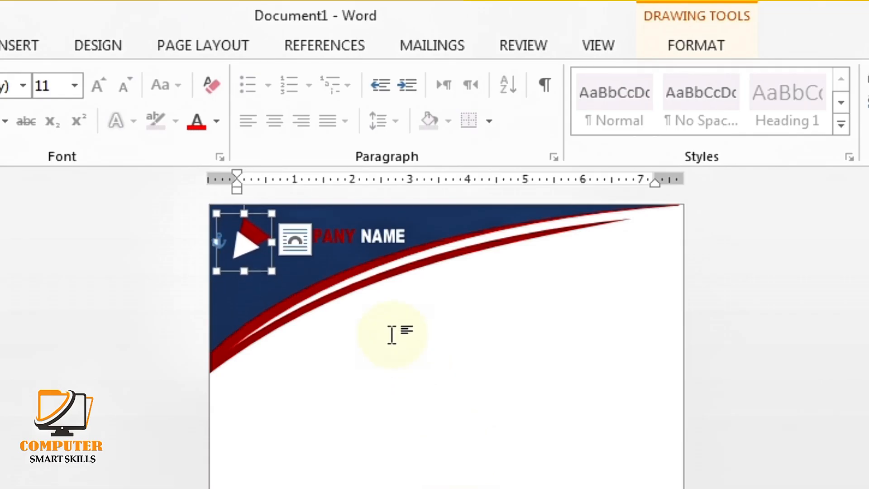
Shorten the COMPANY NAME text box from its top edge so it lines up with the logo
click(381, 238)
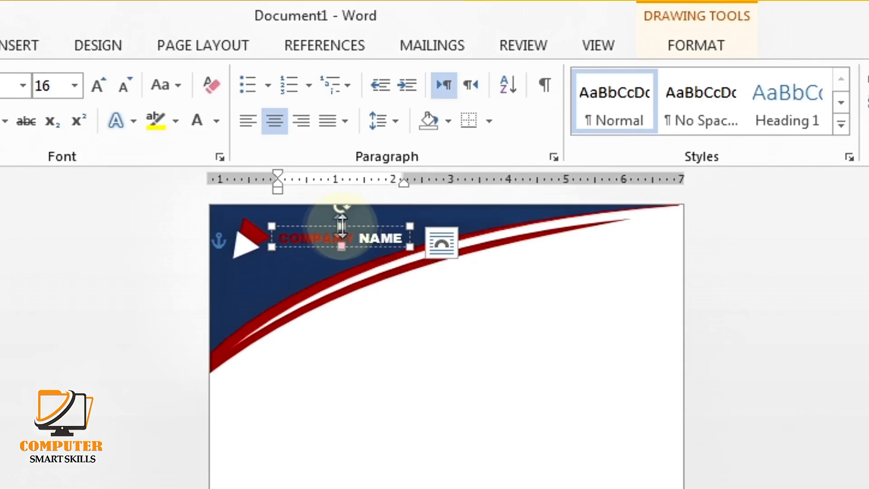
drag(341, 225, 342, 231)
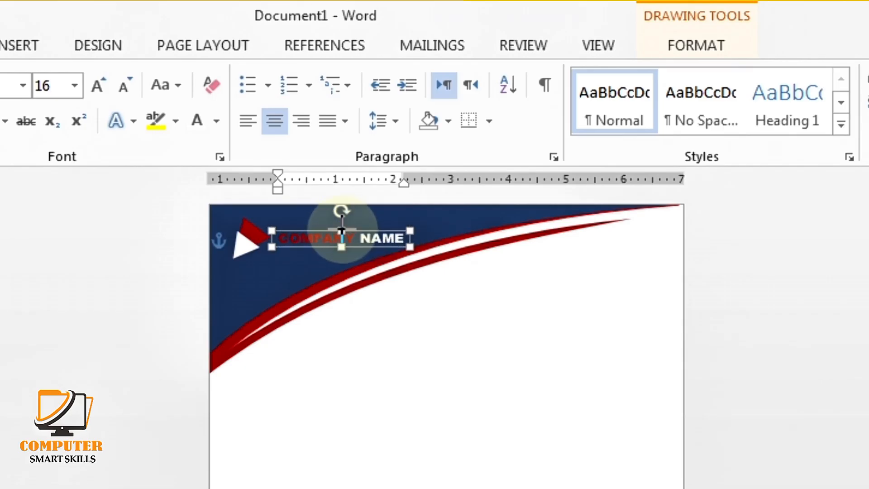
click(409, 327)
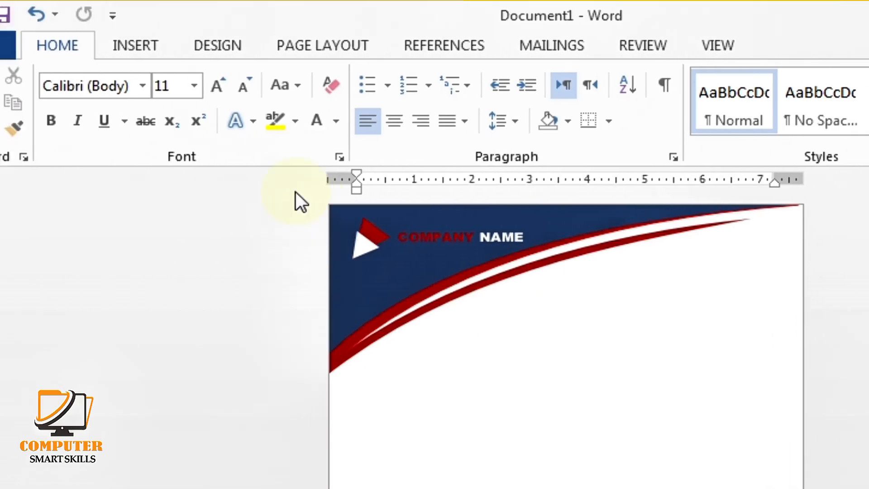
Insert a WordArt box below the header, right of centre, reading COVER
click(194, 40)
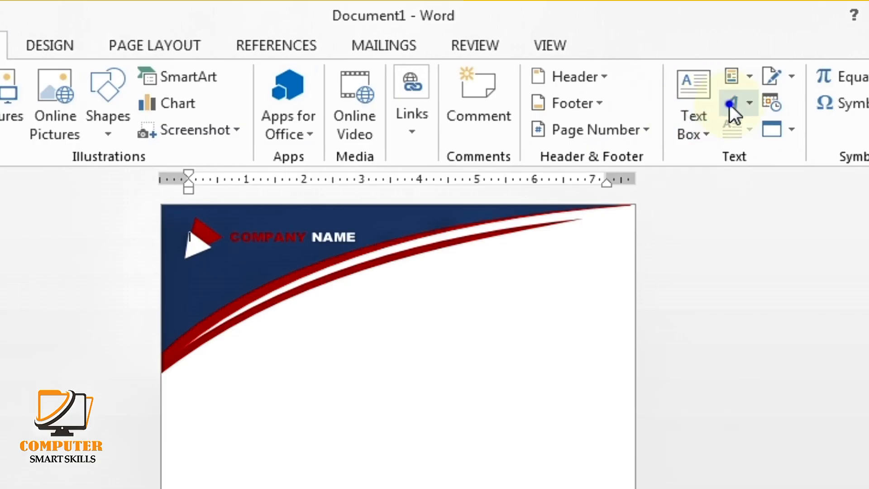
click(734, 103)
click(679, 150)
mouse_move(283, 233)
mouse_down()
mouse_move(436, 297)
mouse_move(526, 306)
mouse_up()
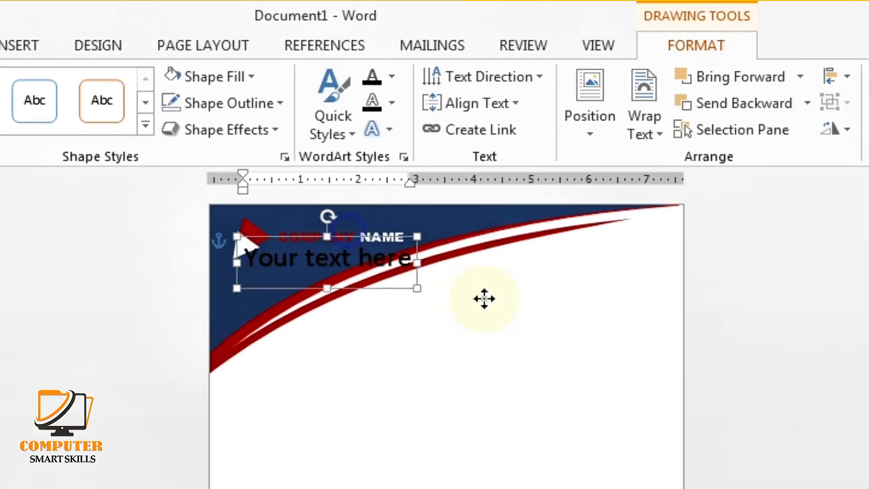
drag(601, 335, 423, 349)
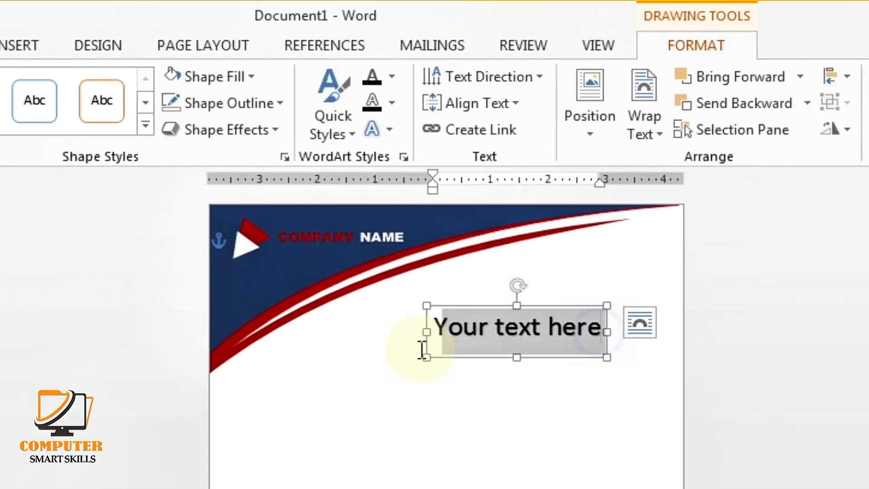
text(COVER)
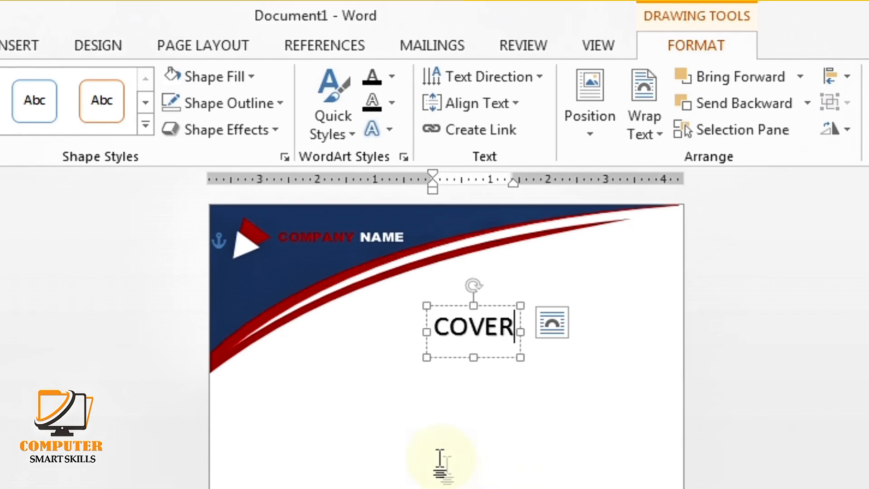
Set the COVER text to Arial Black in dark red
drag(517, 329, 424, 330)
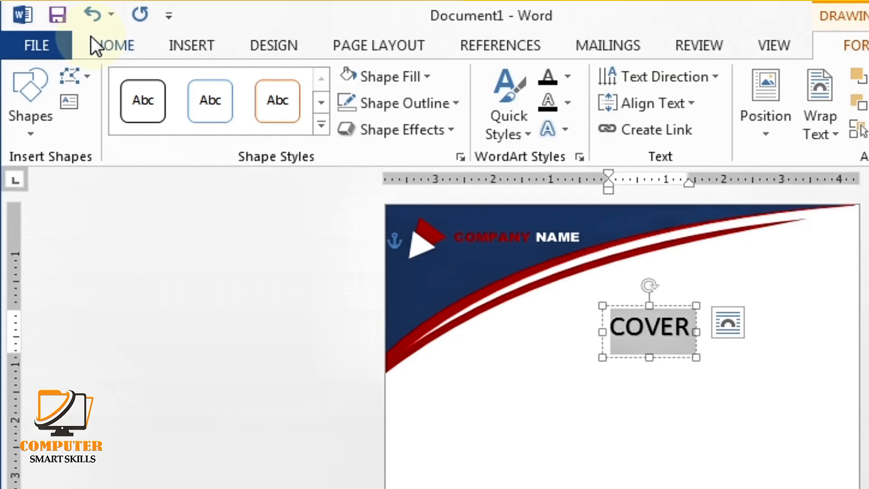
click(91, 37)
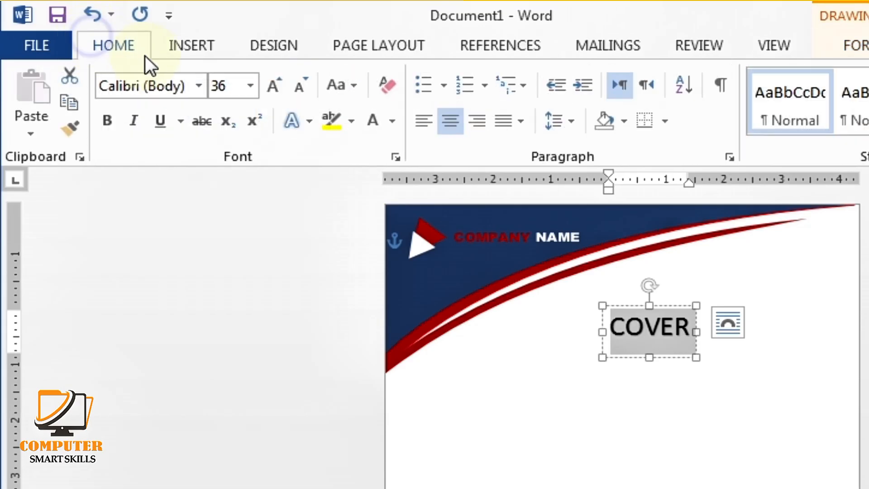
click(195, 85)
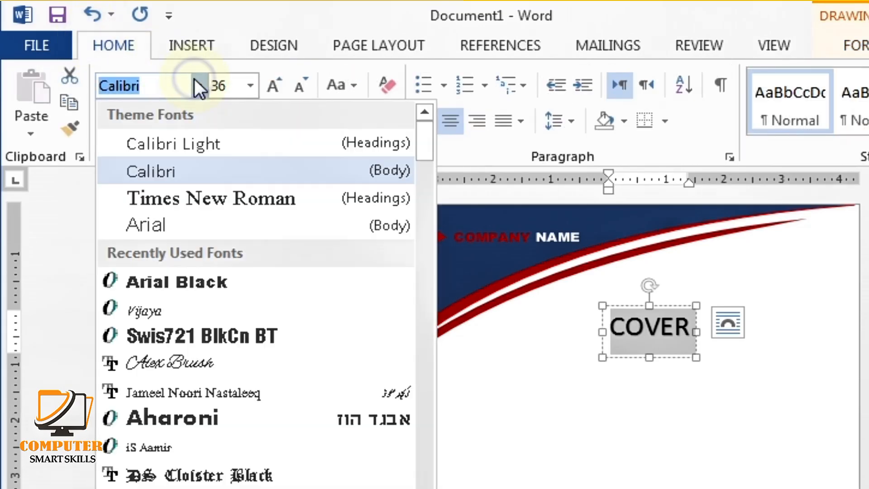
click(200, 283)
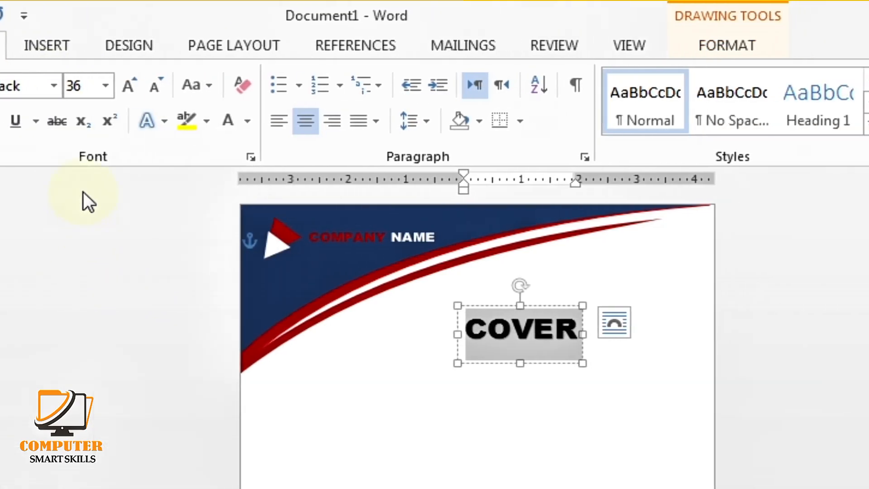
click(248, 120)
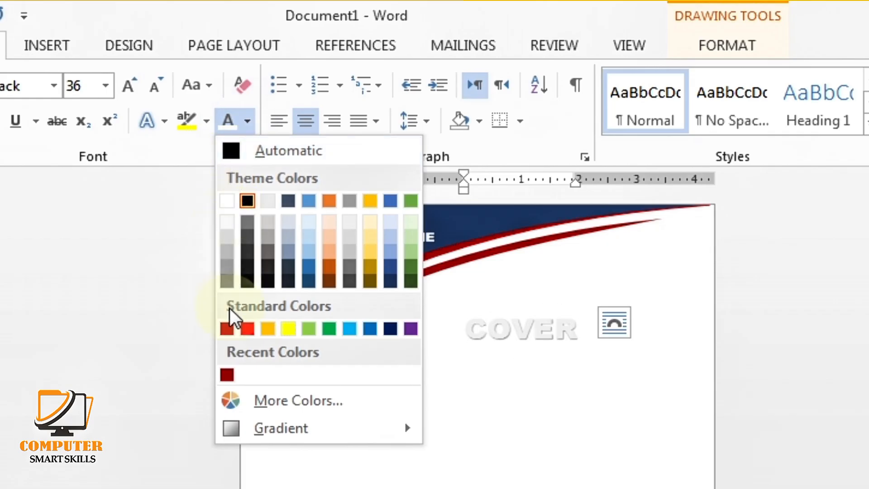
click(228, 374)
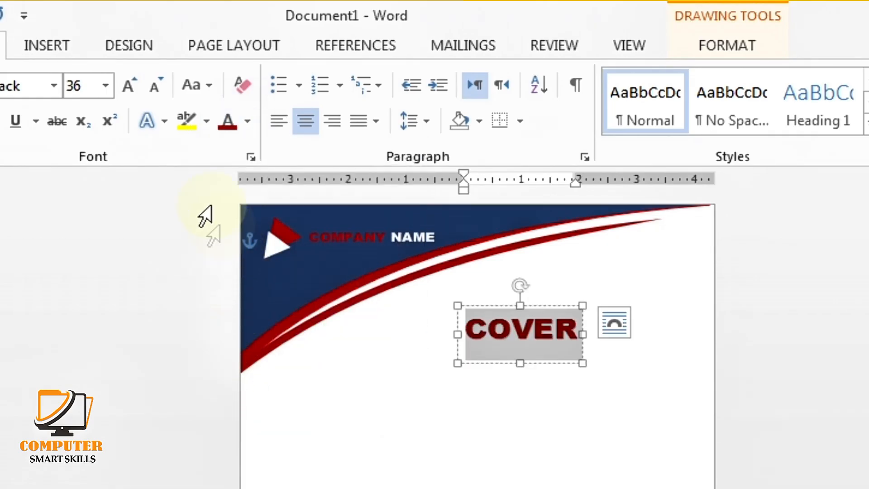
Remove the shadow from COVER and apply a Warp transform
click(726, 45)
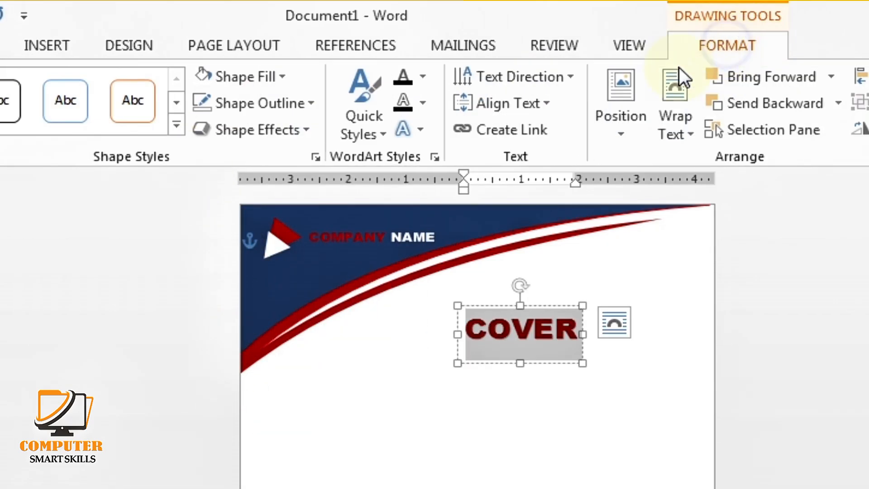
click(421, 127)
mouse_move(433, 159)
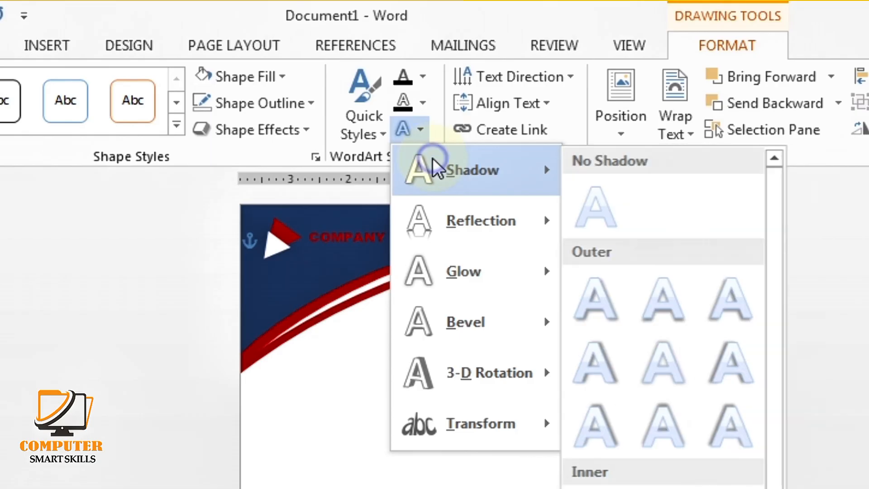
click(588, 210)
click(422, 130)
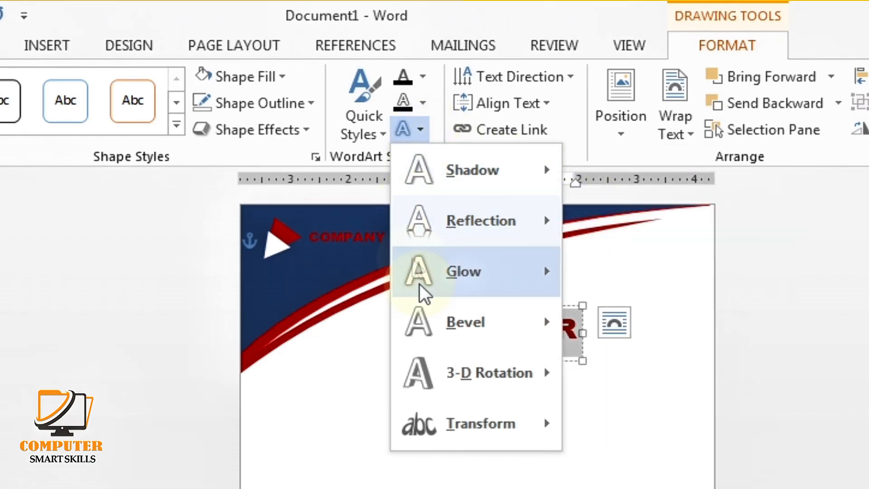
mouse_move(446, 430)
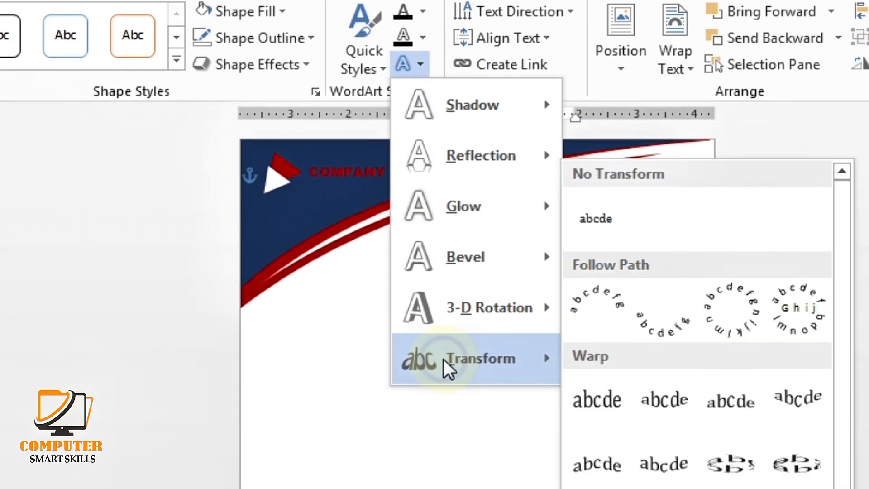
click(605, 405)
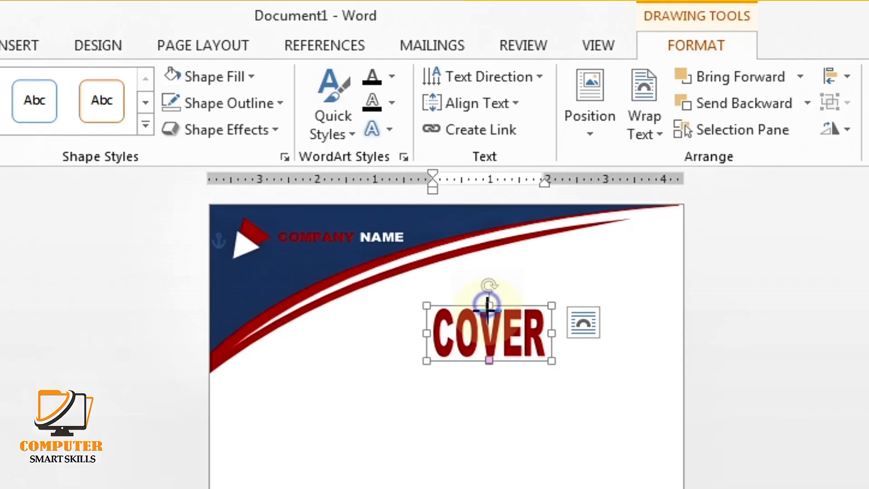
Stretch COVER wider and reshape it so it sits right of the swoosh
drag(489, 306, 489, 328)
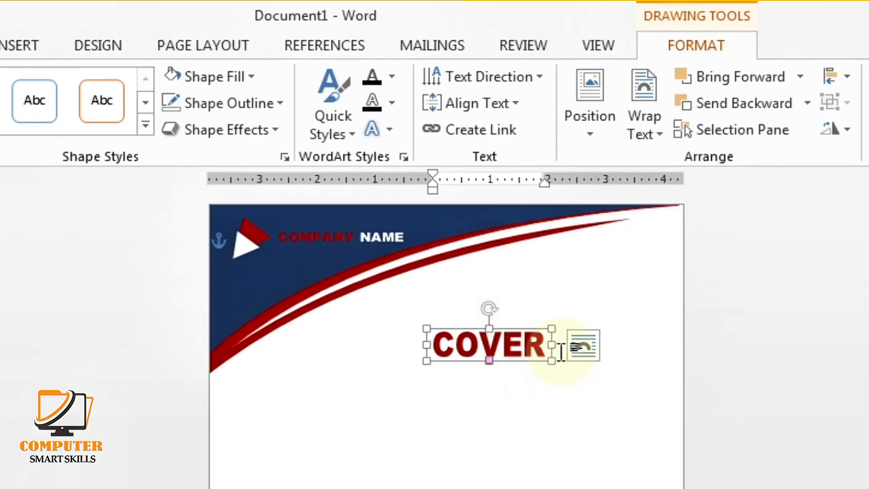
drag(554, 345, 625, 355)
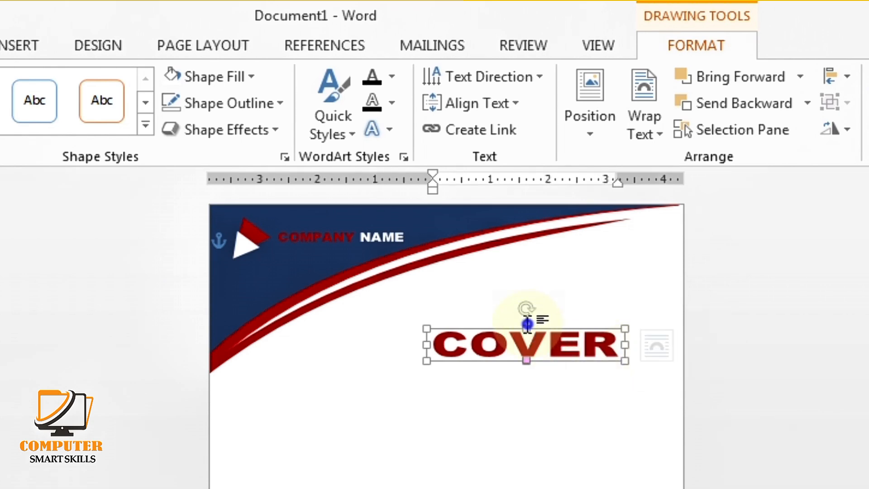
click(528, 324)
click(529, 345)
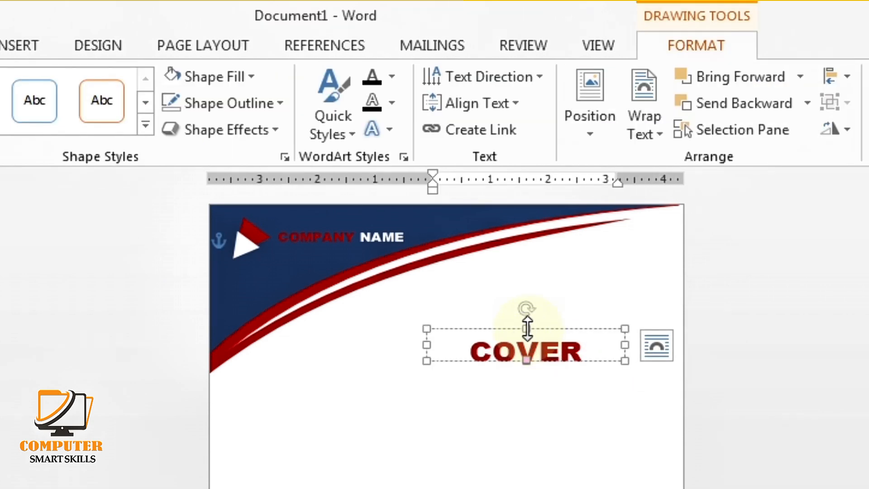
drag(528, 329, 562, 322)
click(523, 403)
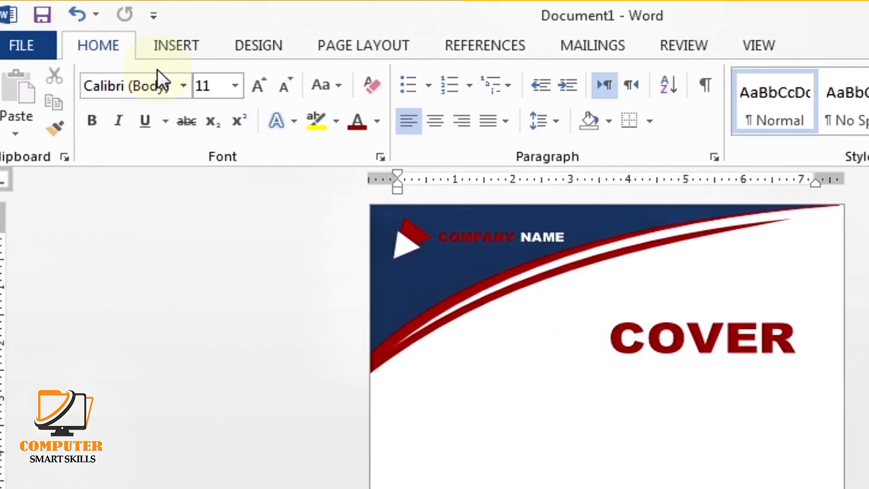
Insert a WordArt box just below COVER reading 'Place your tex here'
click(176, 49)
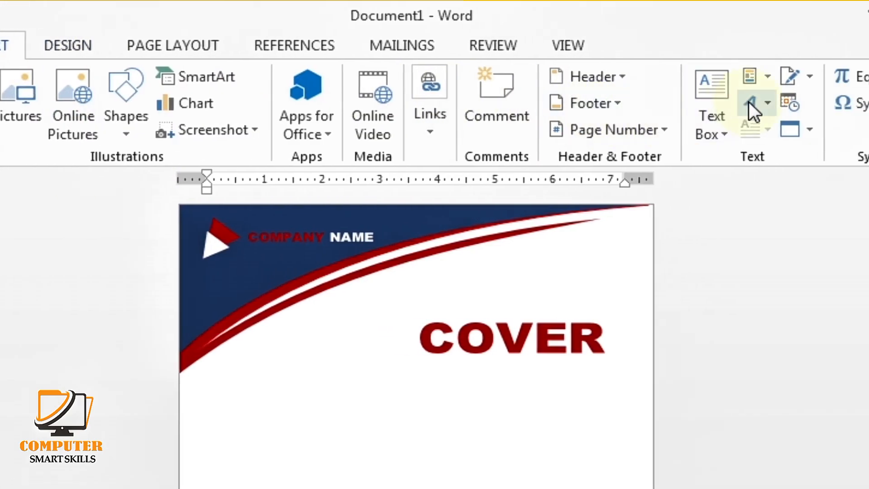
click(749, 102)
click(693, 151)
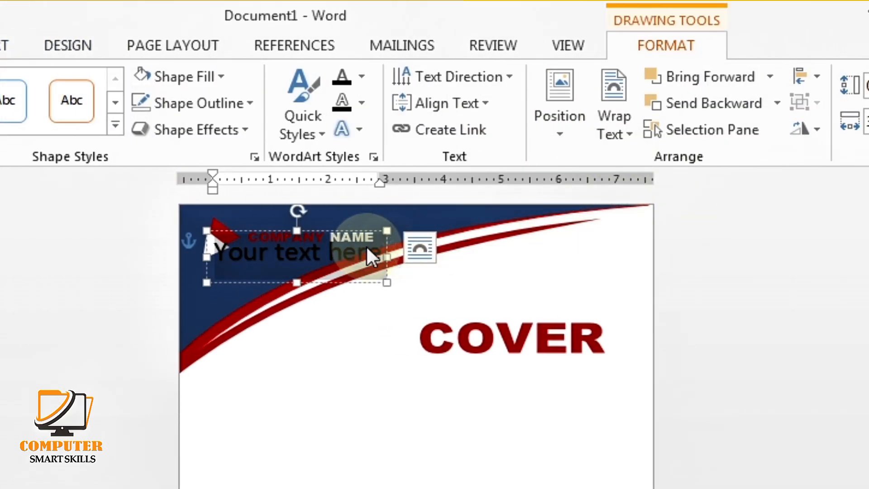
drag(363, 233, 591, 379)
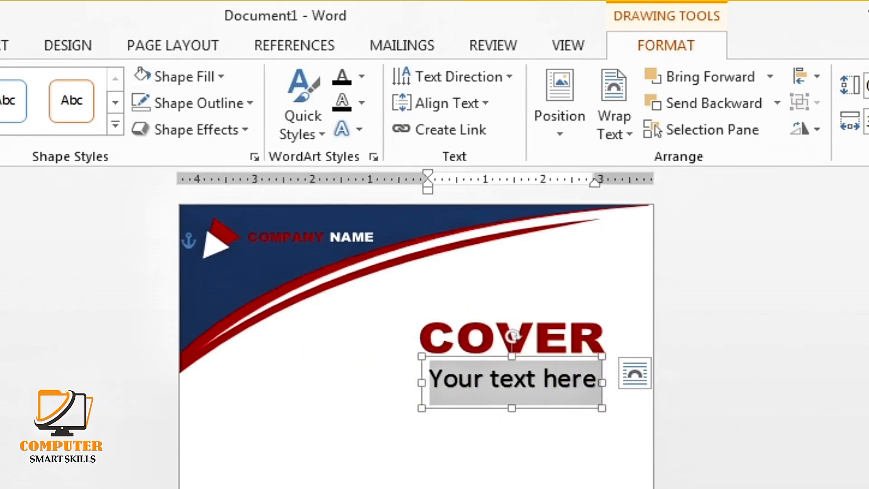
key(Delete)
text(Pl)
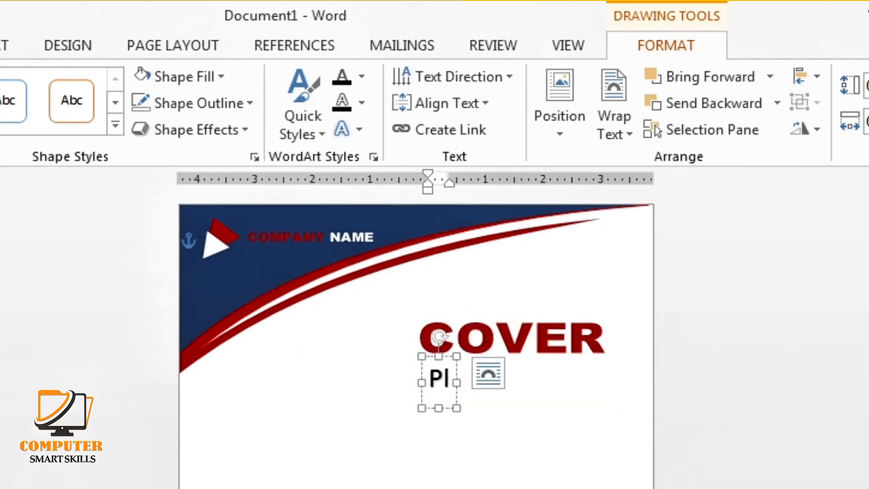
text(ace your tex here)
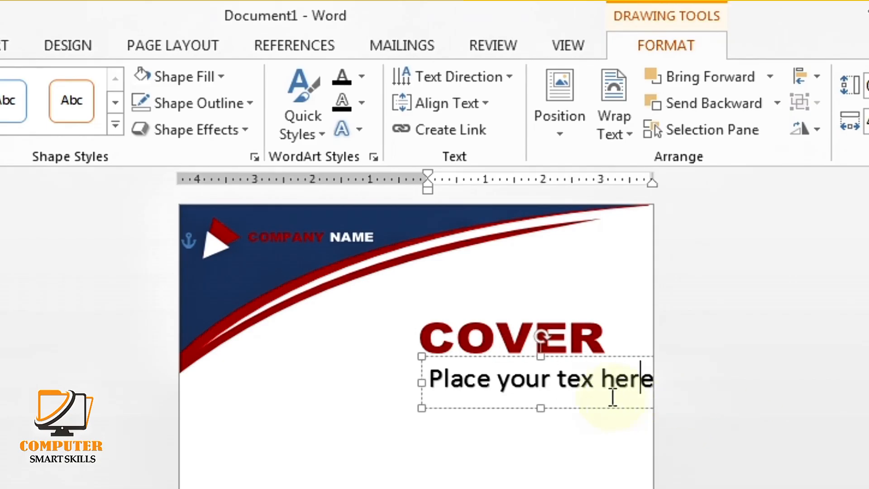
Format the subtitle as 26 pt dark-red Times New Roman
drag(433, 376, 700, 379)
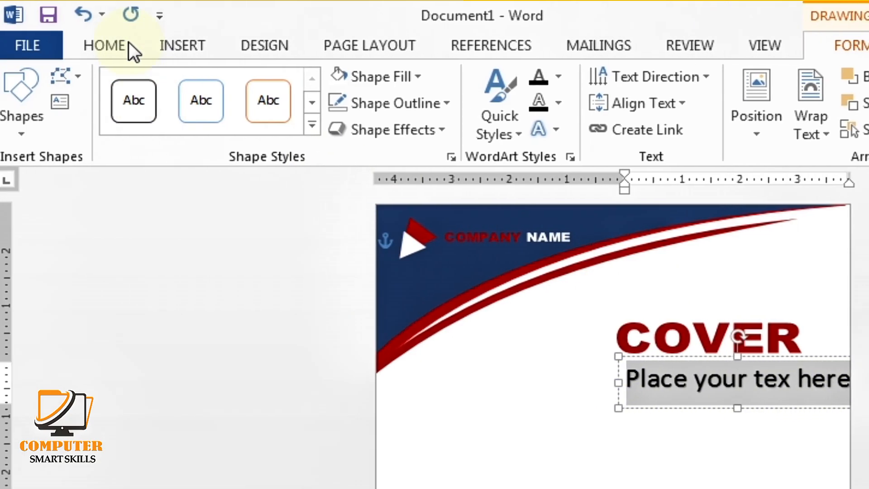
click(129, 42)
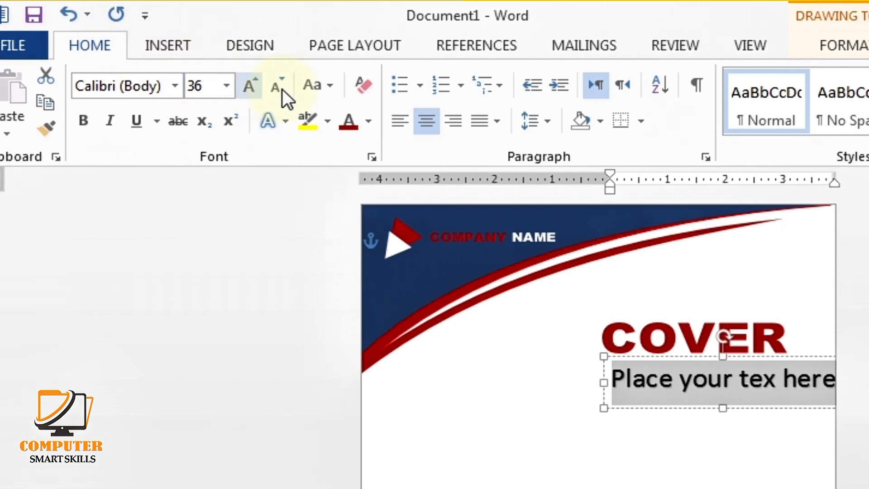
click(296, 89)
click(296, 89)
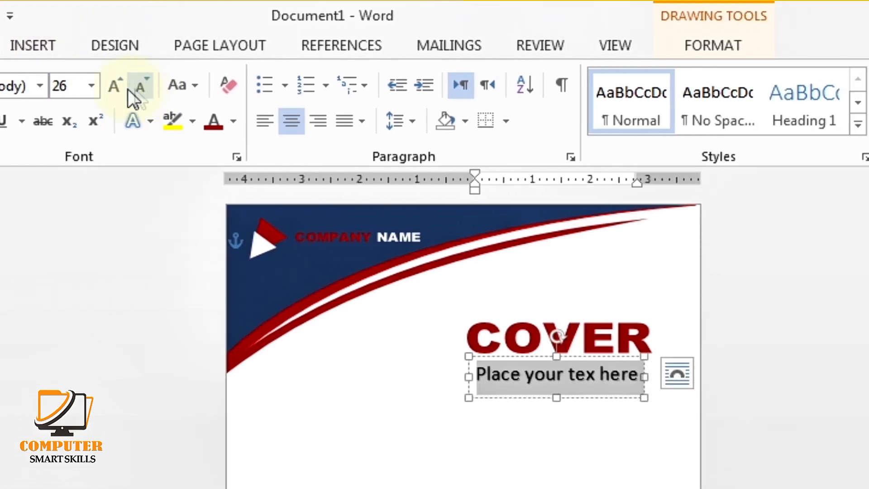
click(233, 121)
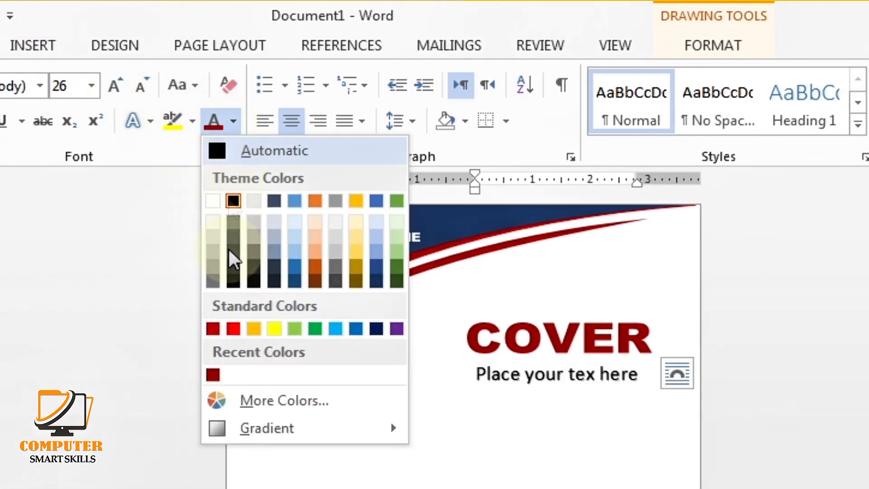
click(213, 329)
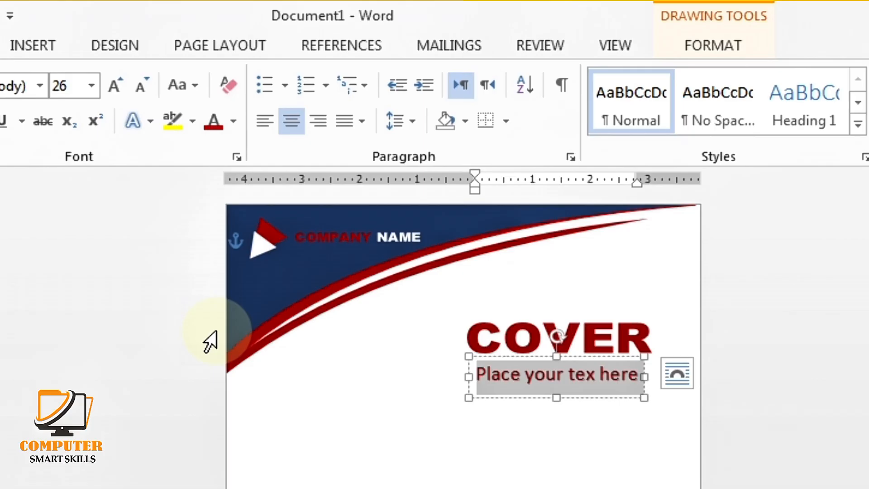
click(235, 121)
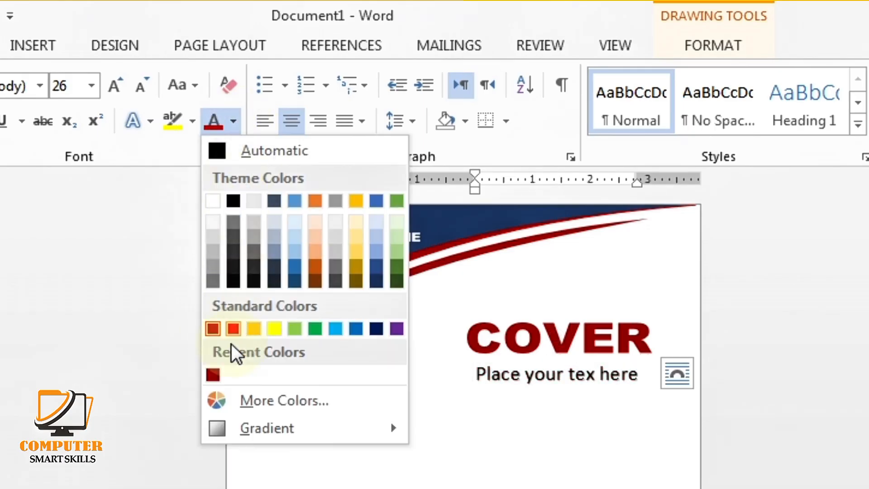
click(213, 374)
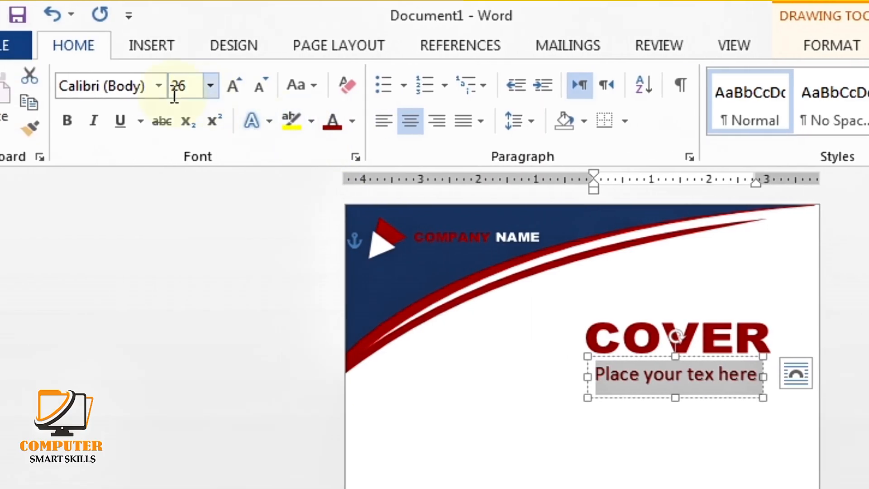
click(40, 85)
click(159, 93)
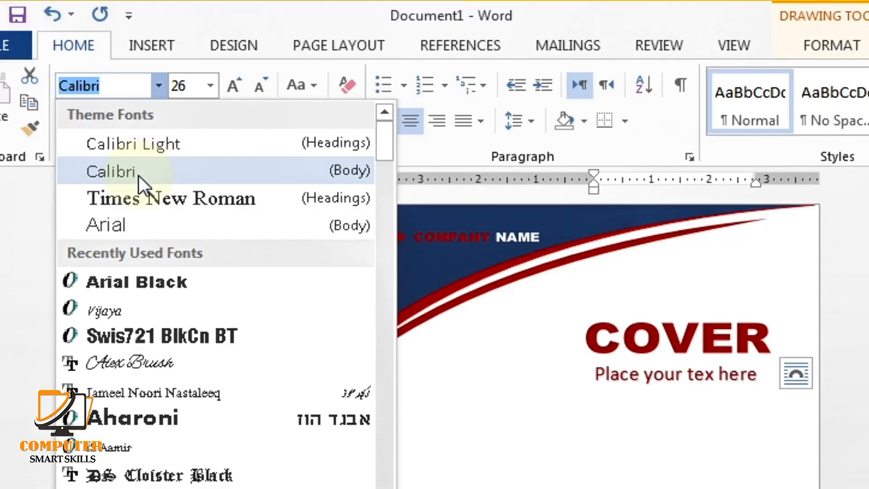
click(138, 199)
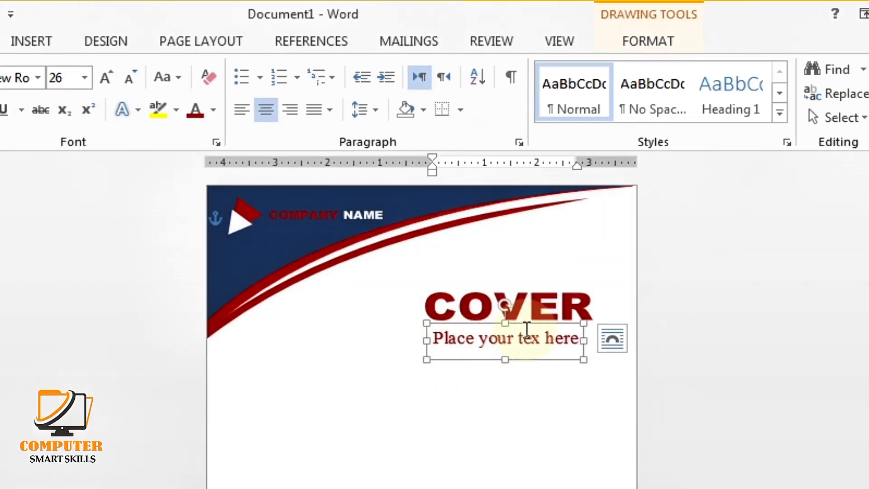
Remove the subtitle's shadow, nudge its box, and apply a Warp transform
click(640, 43)
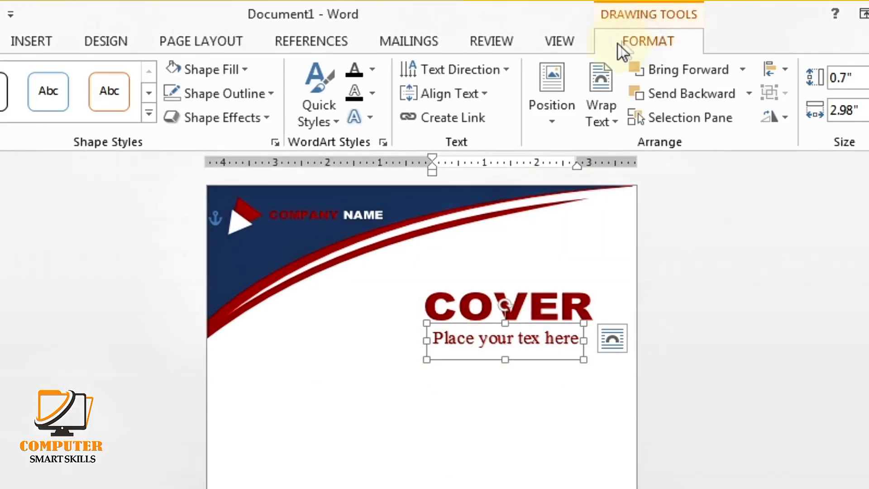
click(355, 118)
mouse_move(370, 152)
click(539, 197)
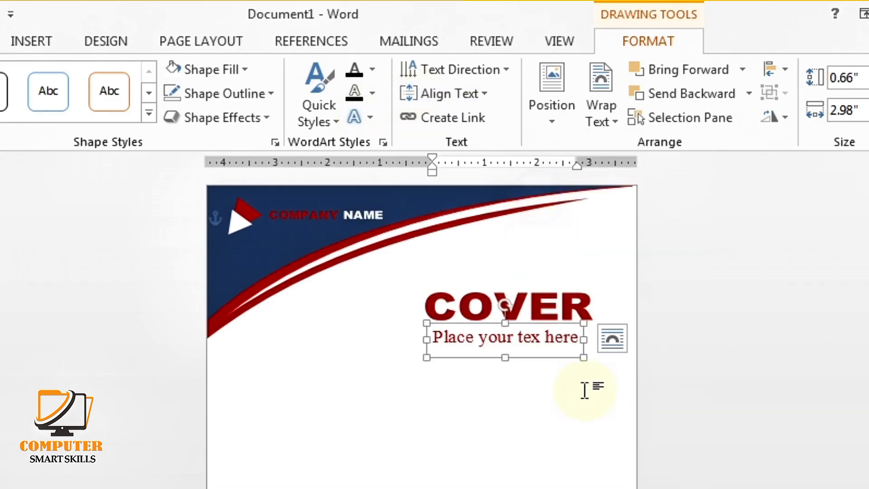
key(ctrl+Up)
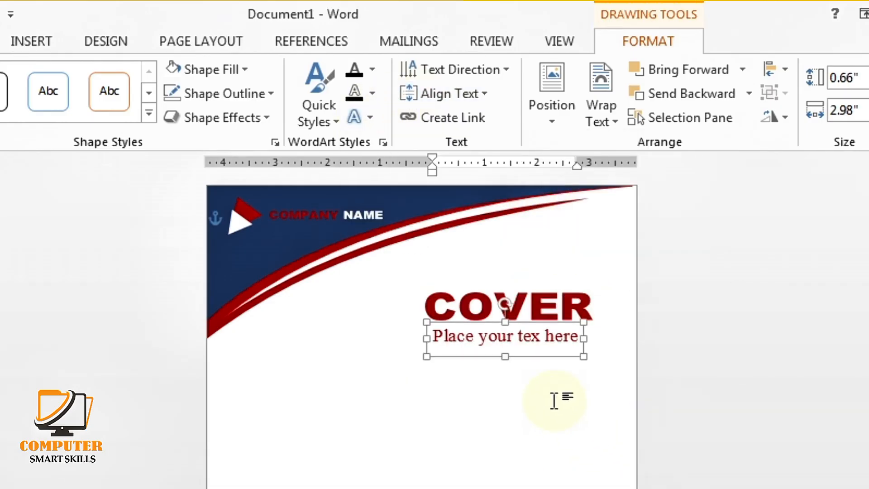
key(ctrl+Right)
key(ctrl+Right)
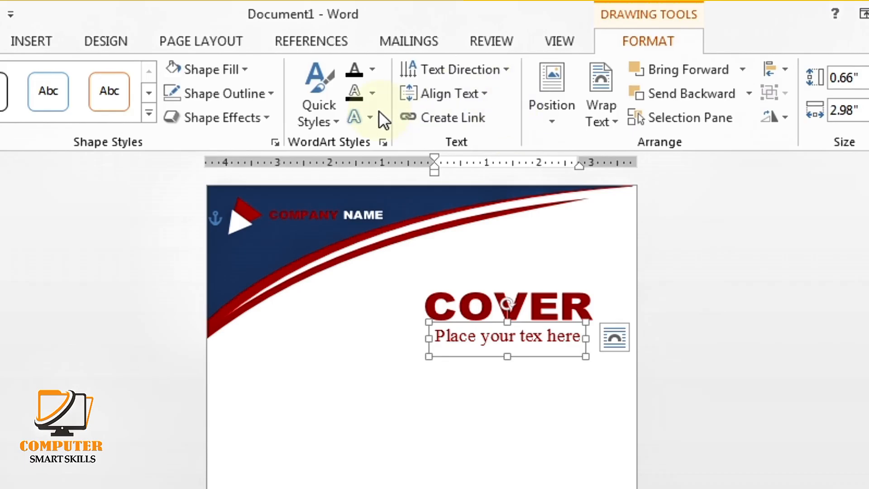
click(376, 116)
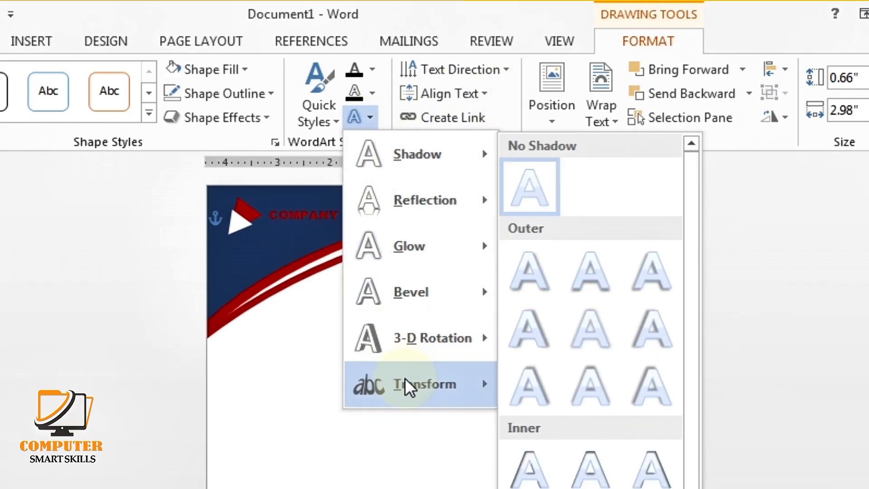
mouse_move(406, 380)
click(529, 415)
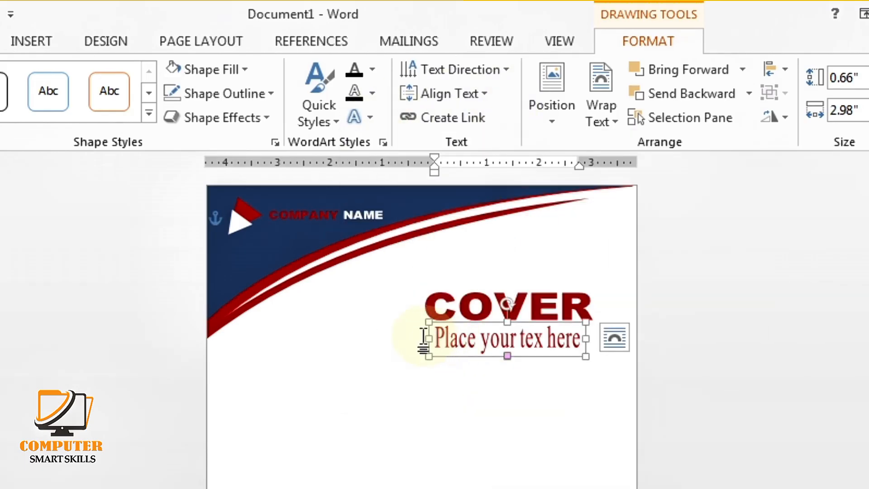
Shrink the subtitle text three sizes so it fits on one line
mouse_move(429, 339)
mouse_down()
mouse_move(450, 338)
mouse_move(429, 335)
mouse_up()
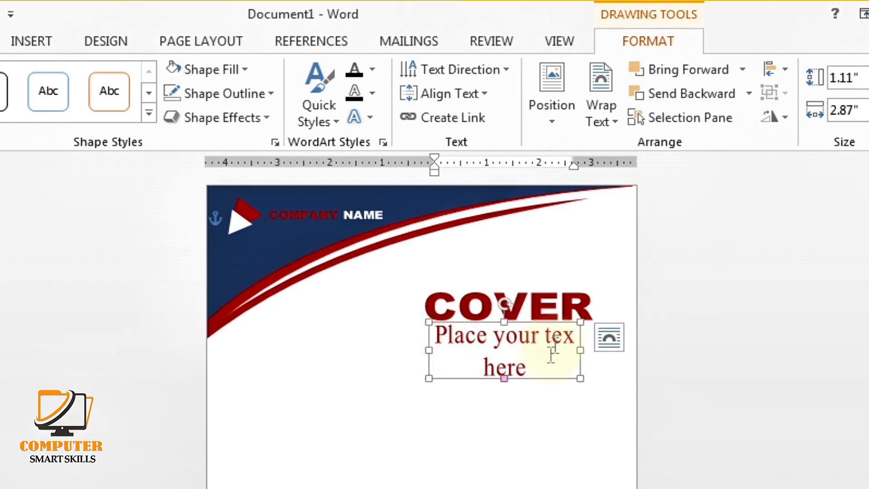
drag(544, 365, 451, 335)
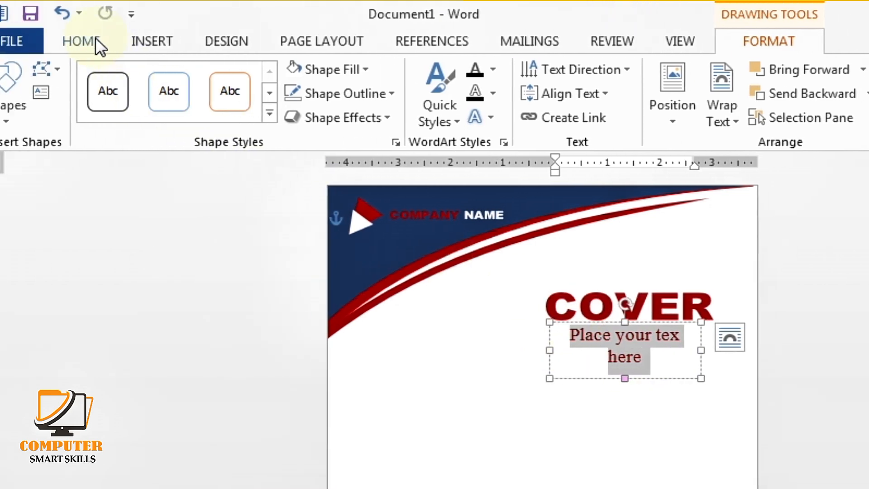
click(95, 40)
click(254, 76)
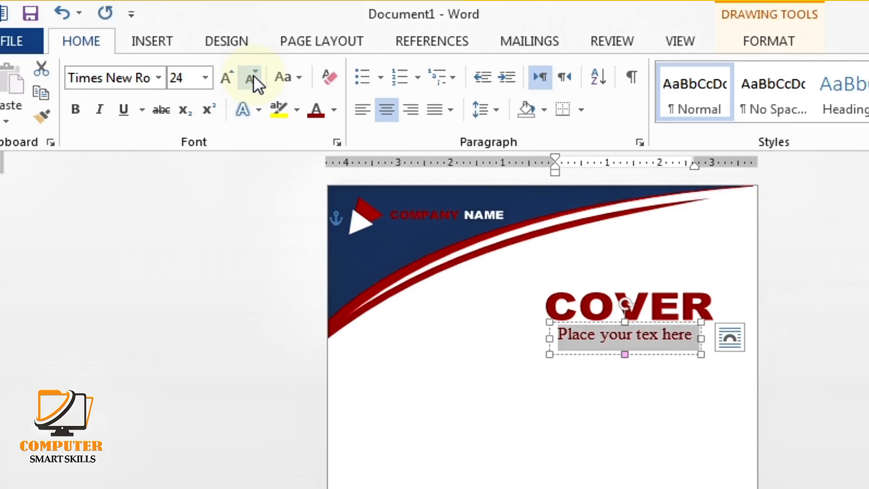
click(244, 76)
click(245, 76)
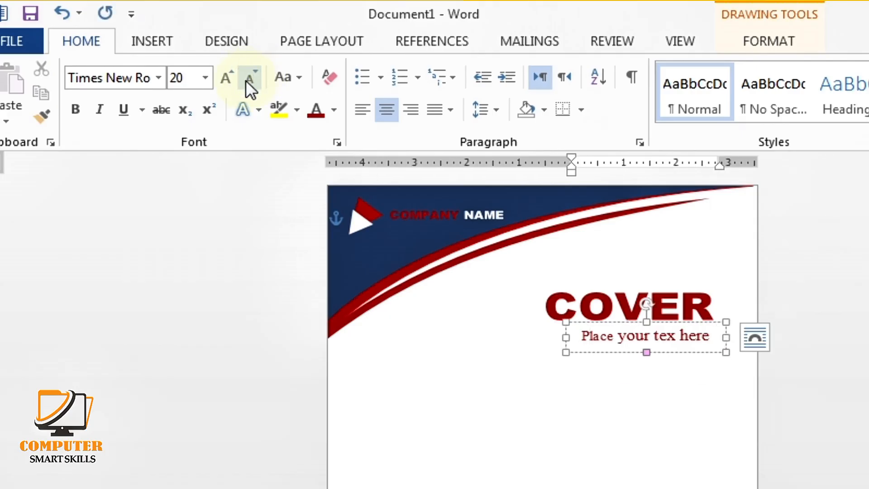
click(643, 377)
Resize and reposition the subtitle box so it sits snugly beneath COVER
click(661, 340)
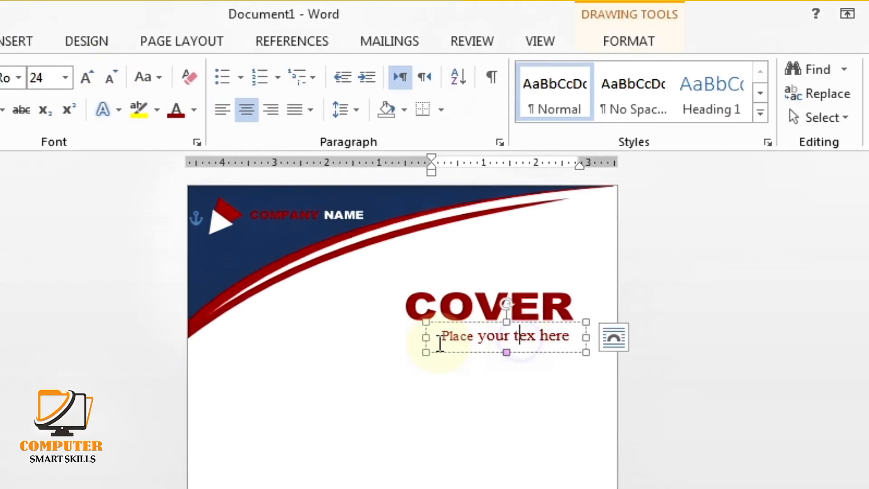
drag(437, 337, 445, 337)
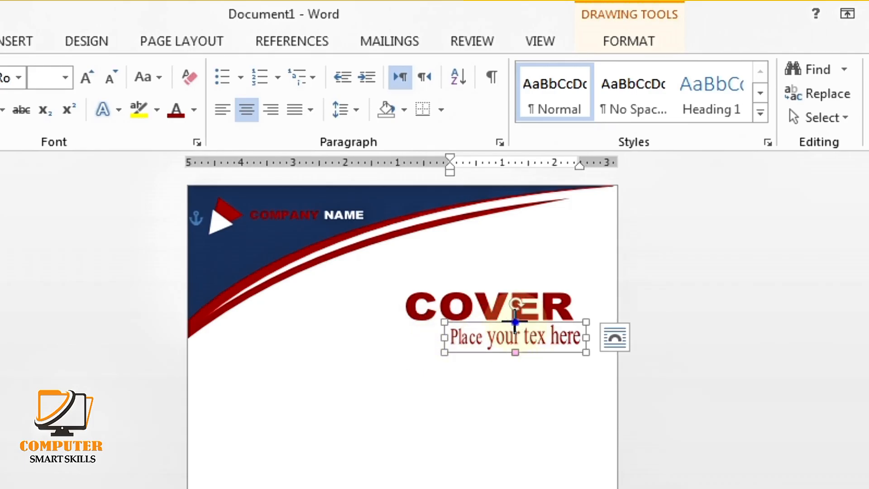
drag(515, 321, 516, 333)
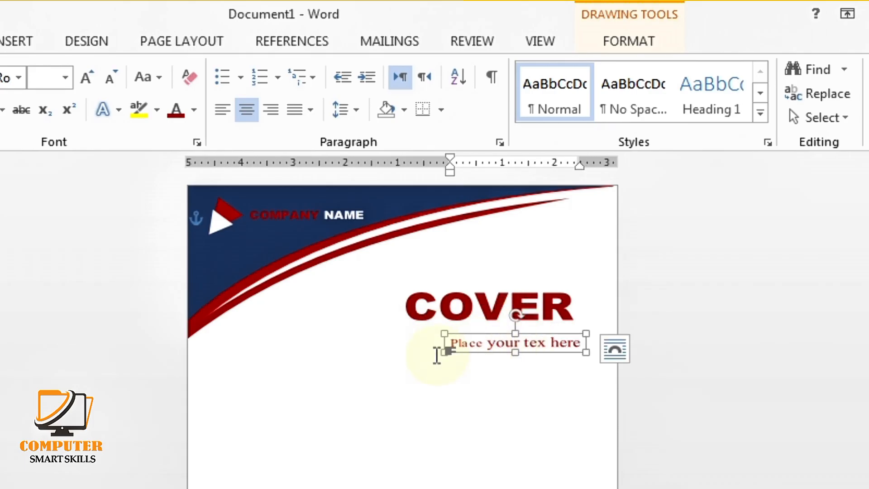
drag(446, 352, 434, 356)
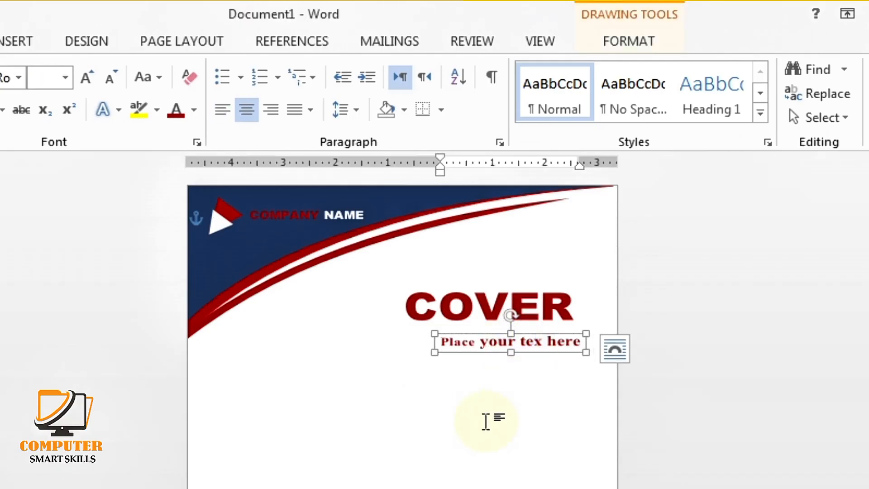
key(Up)
key(Up)
key(Up)
key(Up)
key(Up)
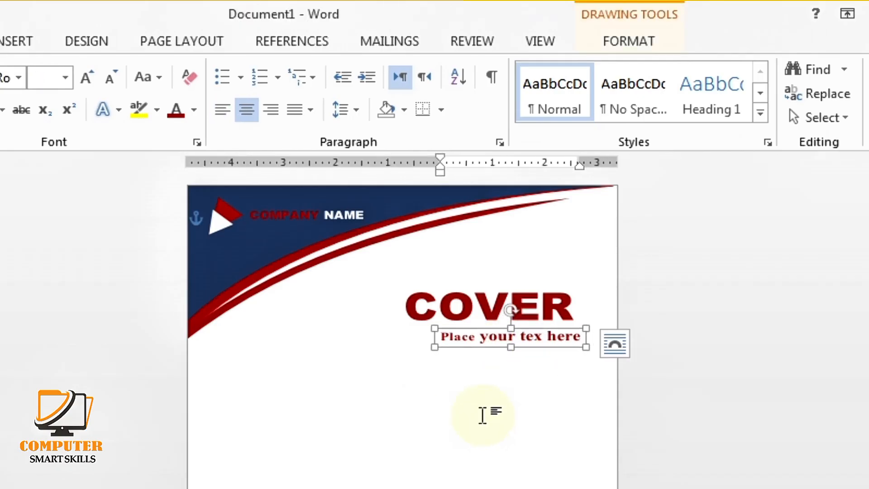
key(Left)
key(Left)
key(Left)
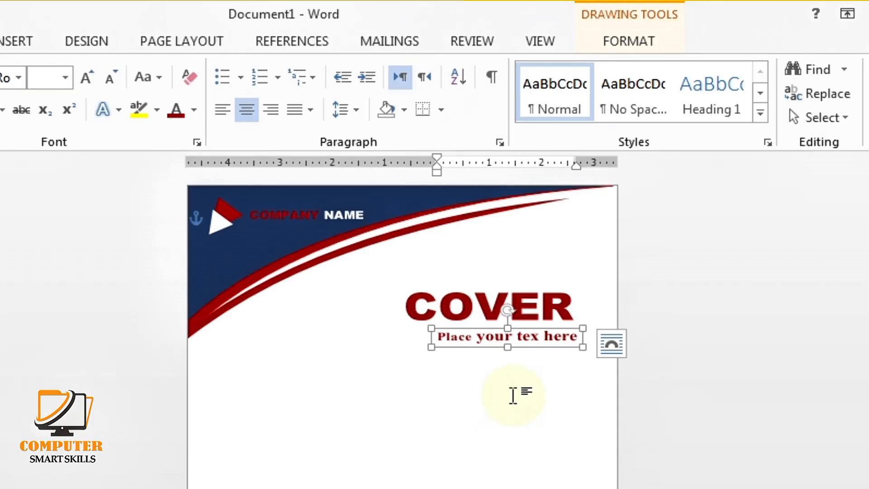
click(513, 394)
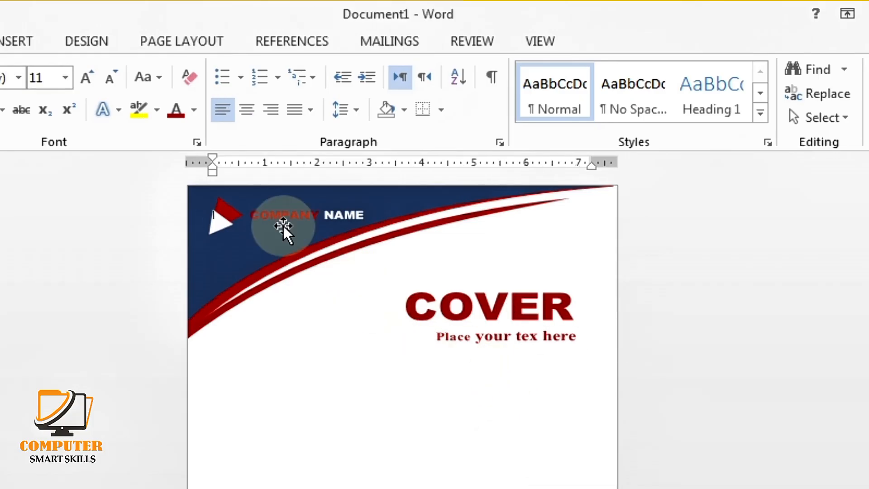
Draw a text box below the subtitle
click(21, 41)
click(136, 79)
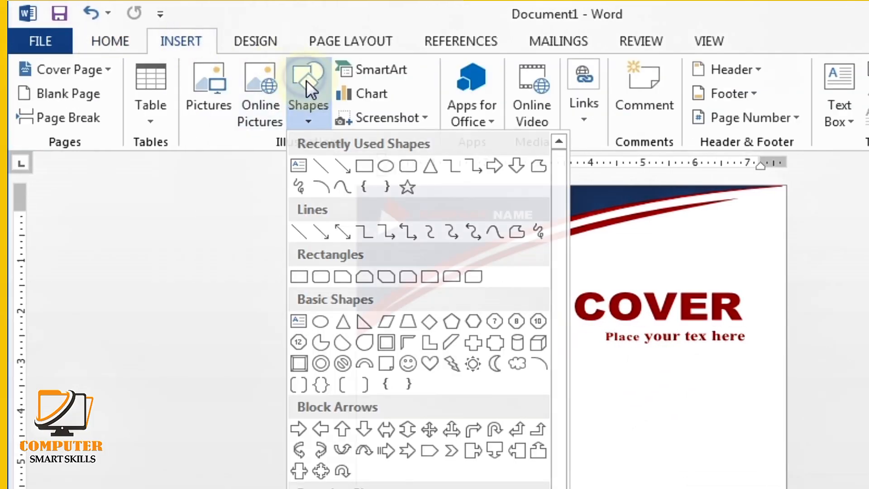
click(300, 166)
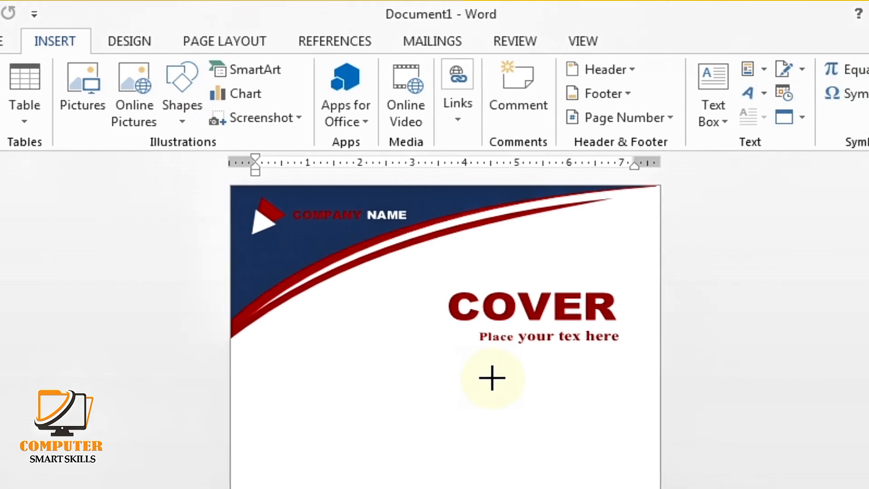
mouse_move(462, 348)
mouse_down()
mouse_move(510, 360)
mouse_move(625, 421)
mouse_up()
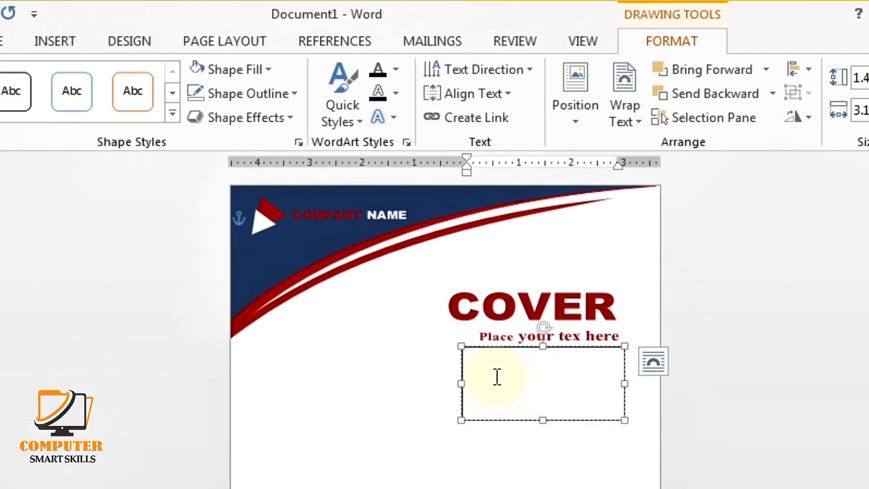
Apply No Spacing, raise the font to 22, and type the Lorem ipsum body text
click(115, 36)
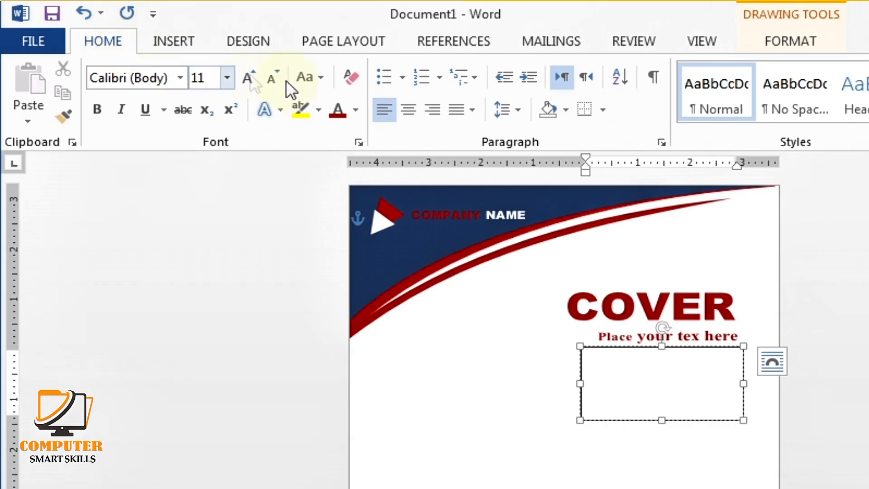
click(786, 100)
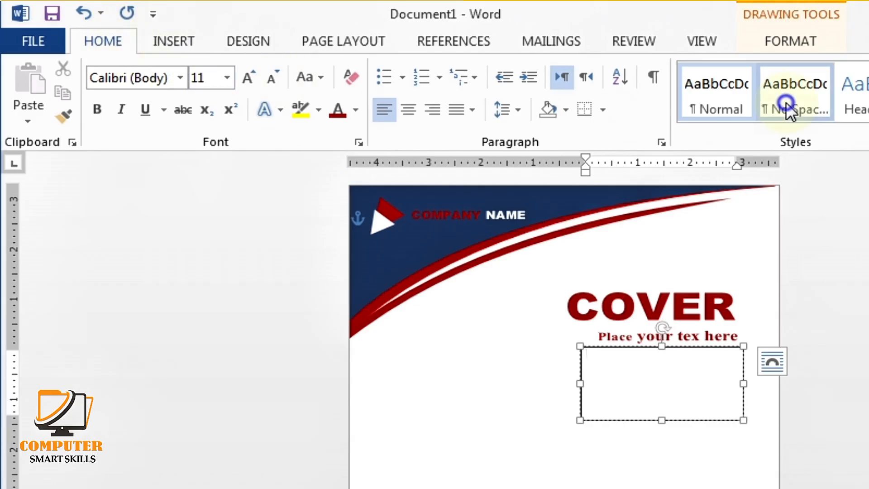
click(249, 78)
click(247, 75)
click(248, 76)
click(248, 75)
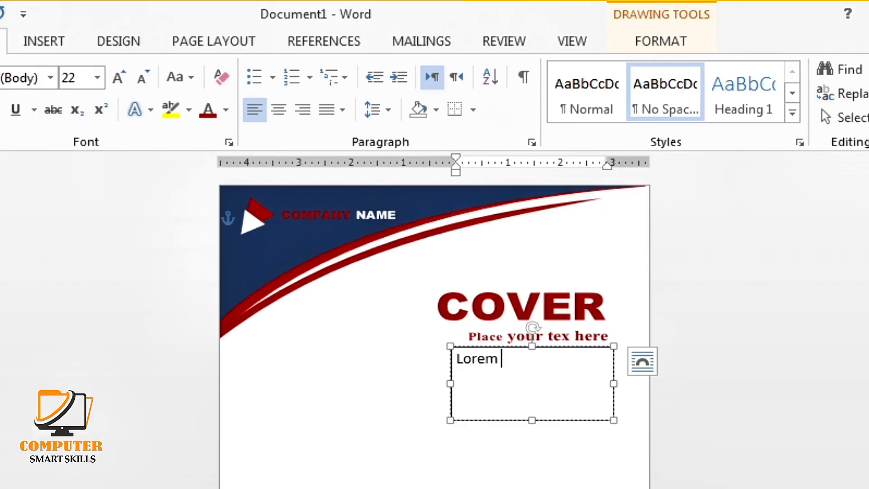
text(sit amet, consecte)
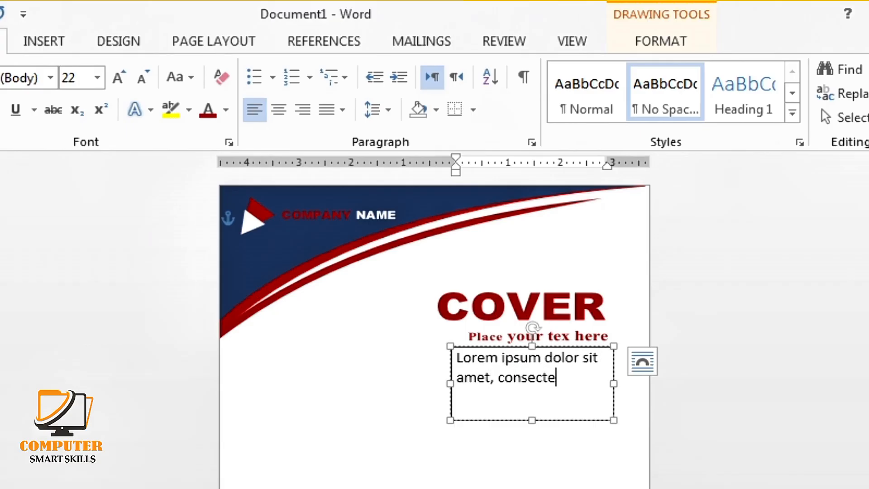
text(ture adipiscing elit sed)
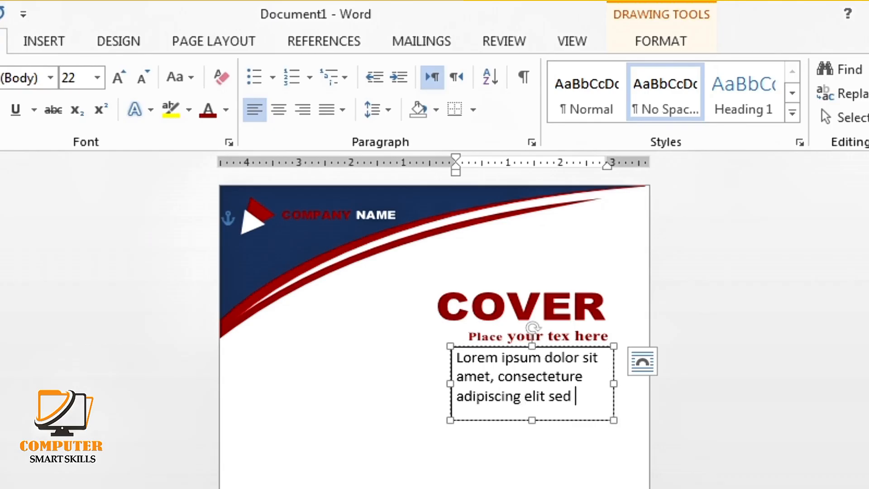
text(smod tempor)
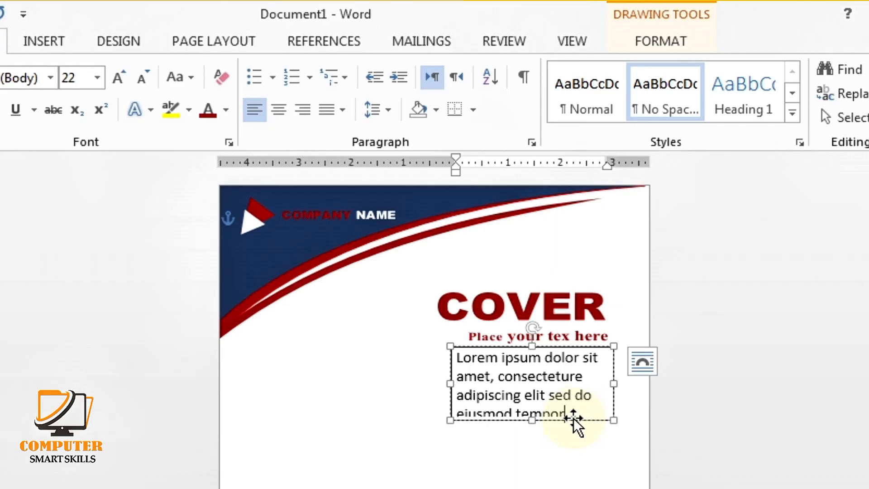
Shrink the body text to 12 pt and justify it
drag(574, 414, 446, 388)
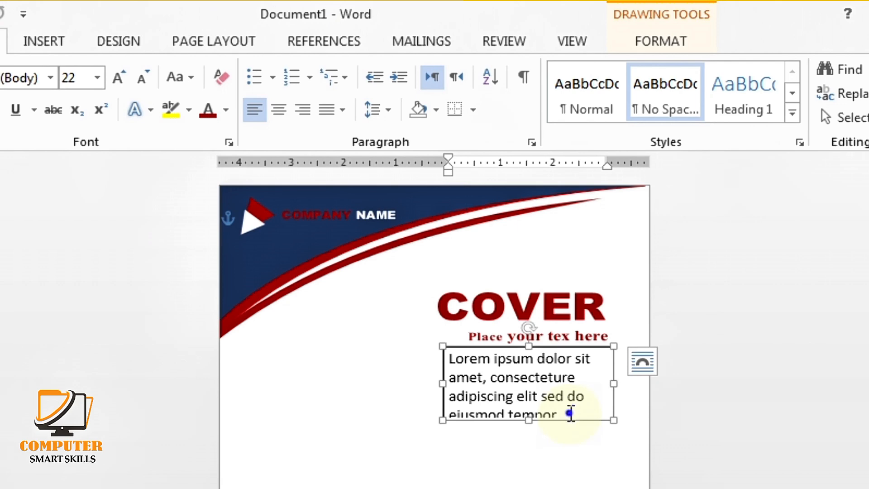
drag(570, 413, 455, 357)
click(146, 82)
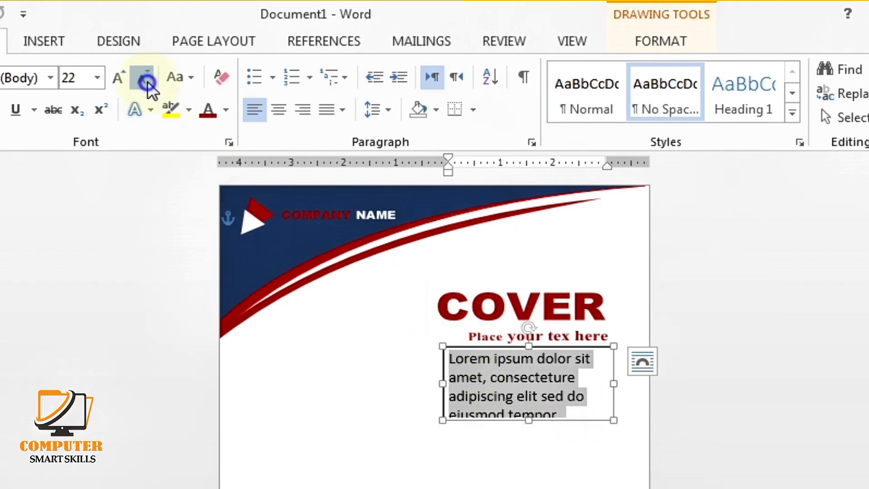
click(146, 82)
click(146, 81)
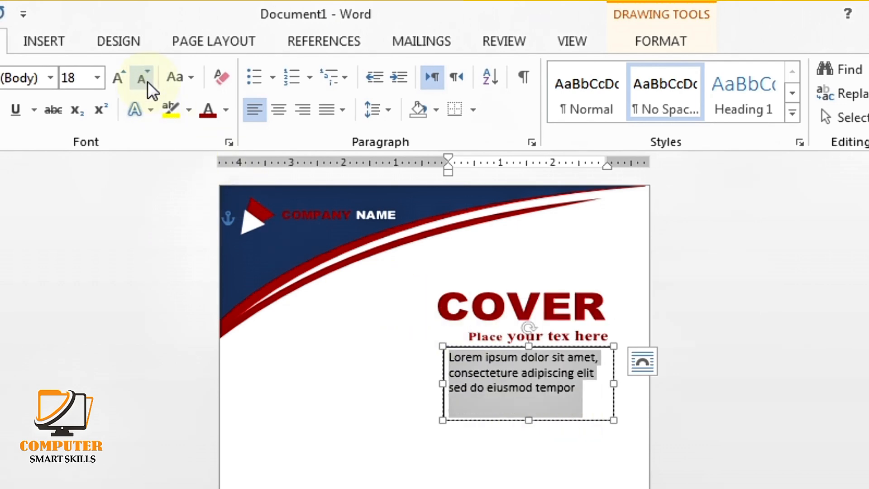
click(146, 81)
click(146, 81)
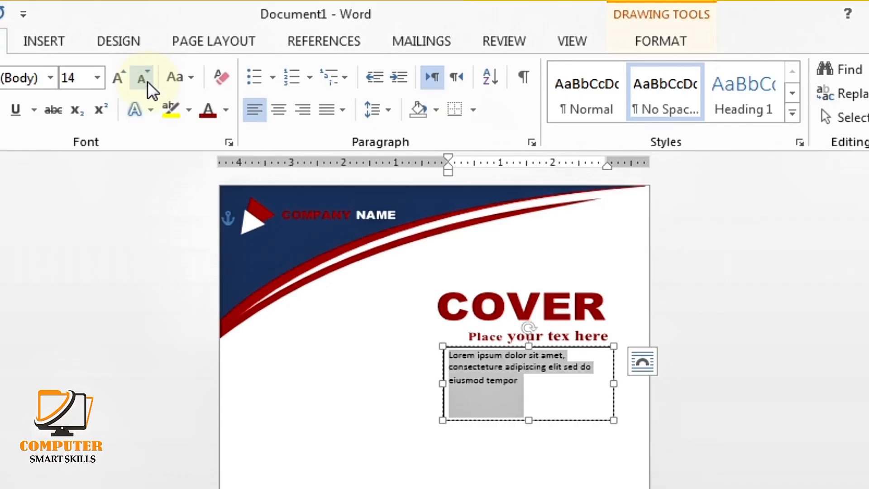
click(146, 82)
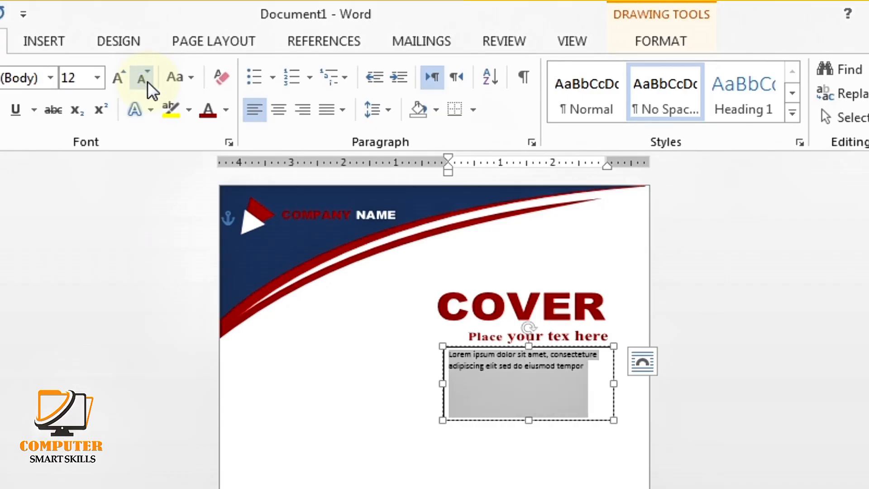
click(342, 110)
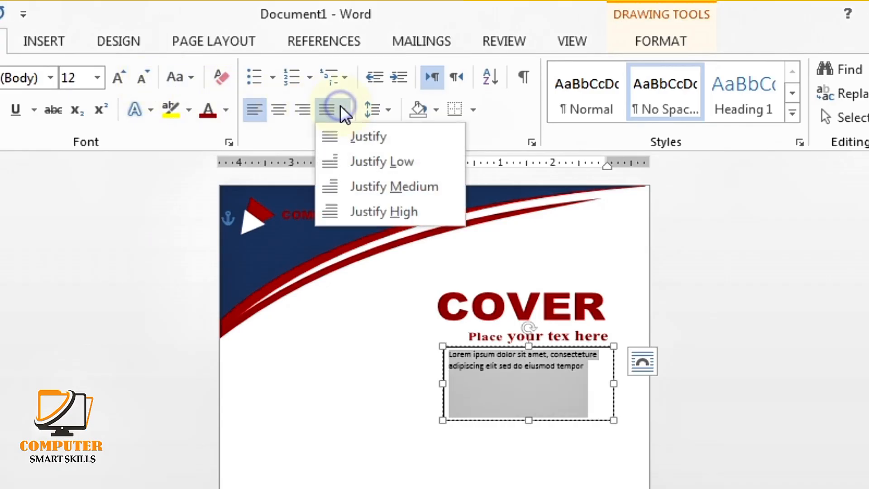
click(355, 135)
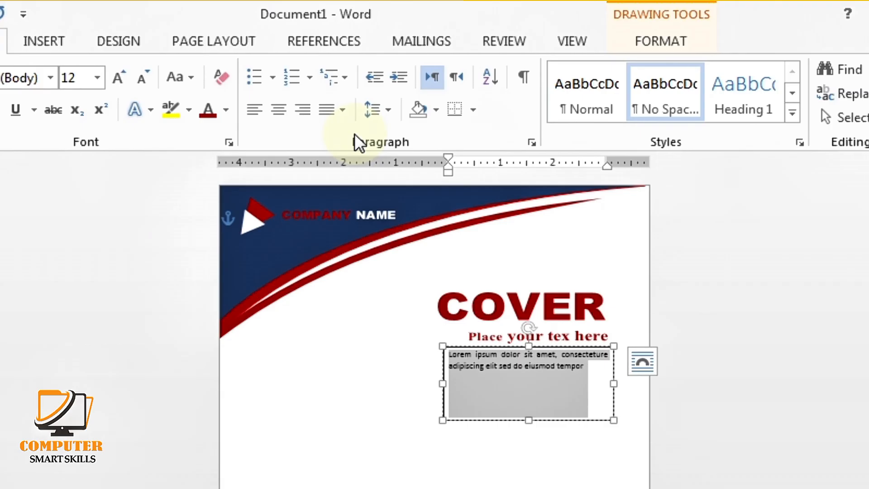
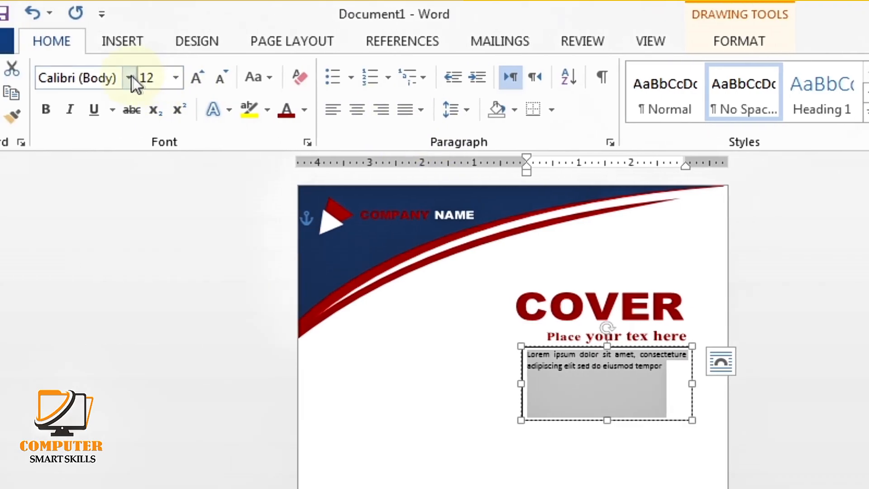
Set the lorem ipsum text to Times New Roman and give its box No Outline
click(51, 78)
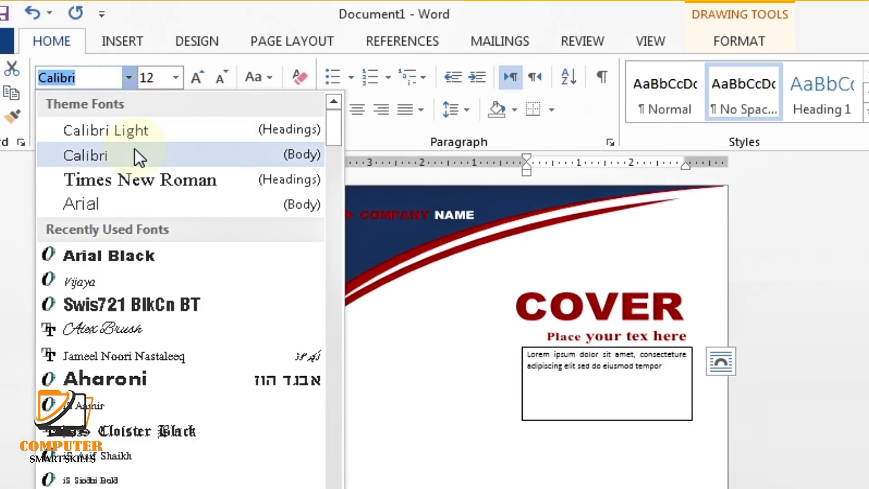
click(137, 171)
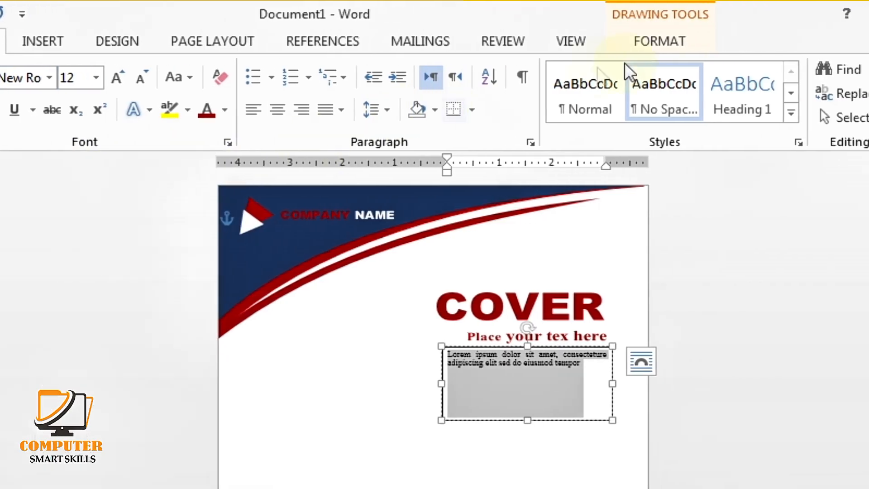
click(650, 43)
click(212, 90)
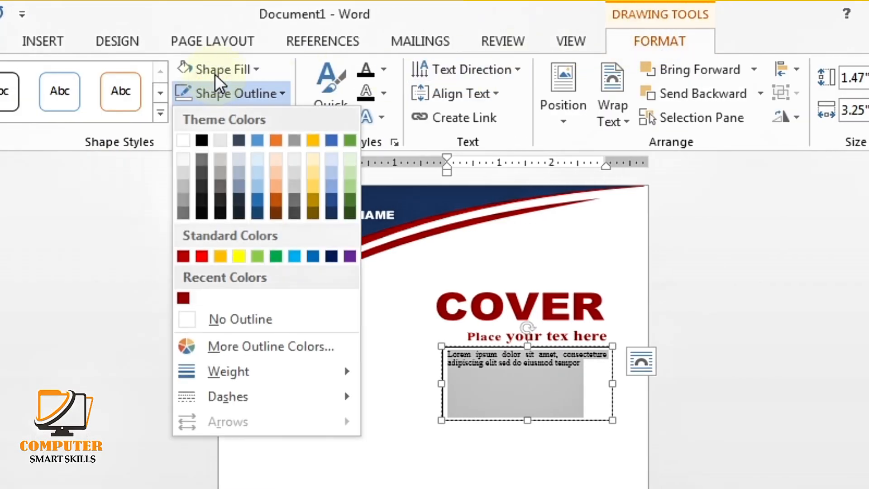
click(217, 72)
click(185, 292)
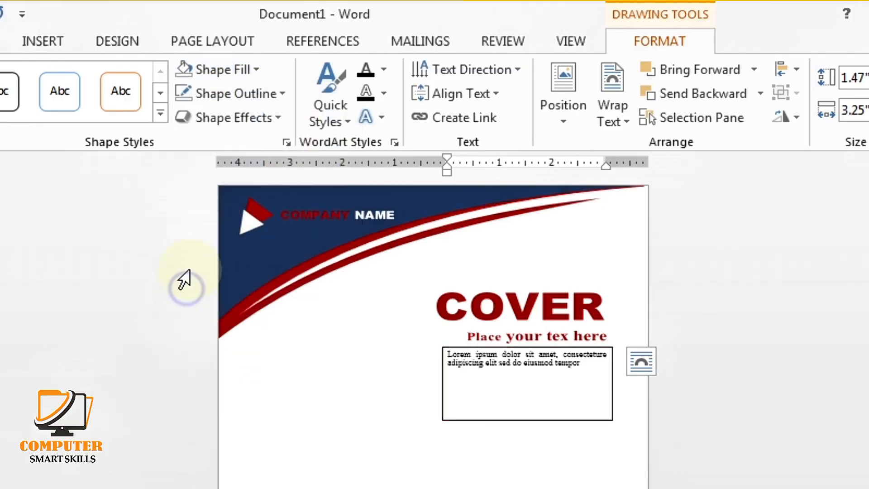
click(233, 94)
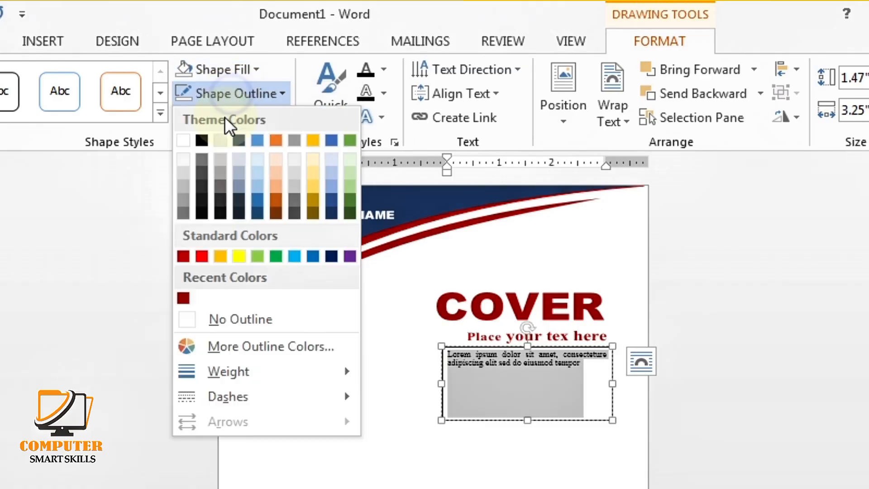
click(186, 320)
Nudge the lorem ipsum box up and widen the subtitle box to the left
key(ctrl+a)
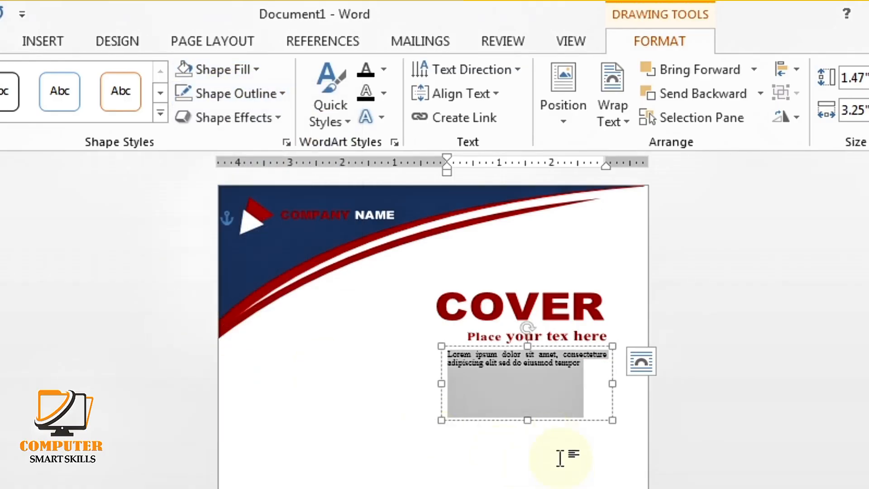
click(561, 458)
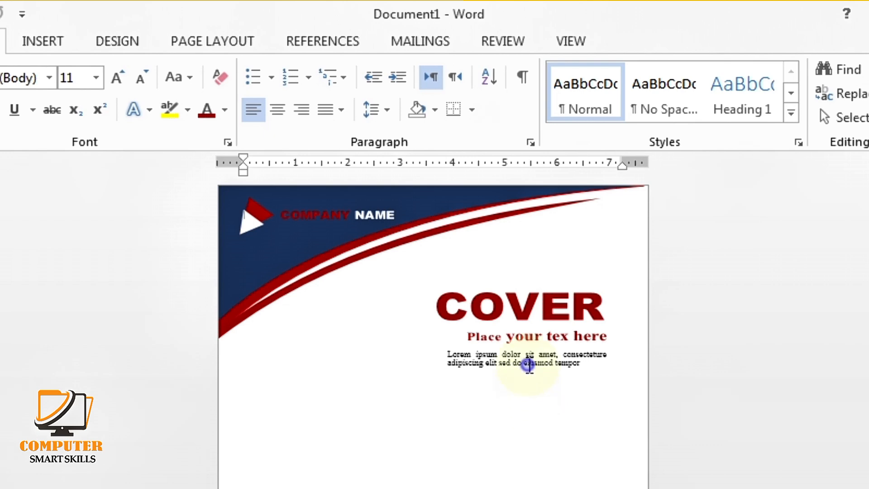
click(529, 365)
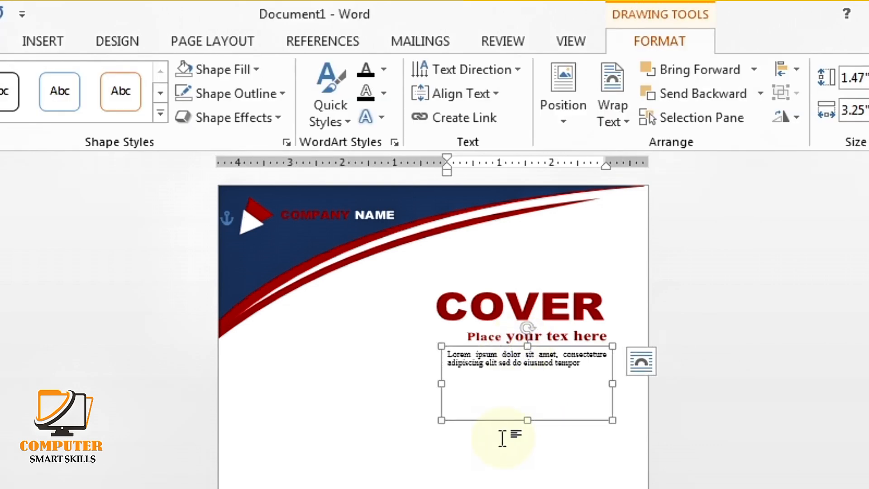
key(Up)
key(Up)
key(Up)
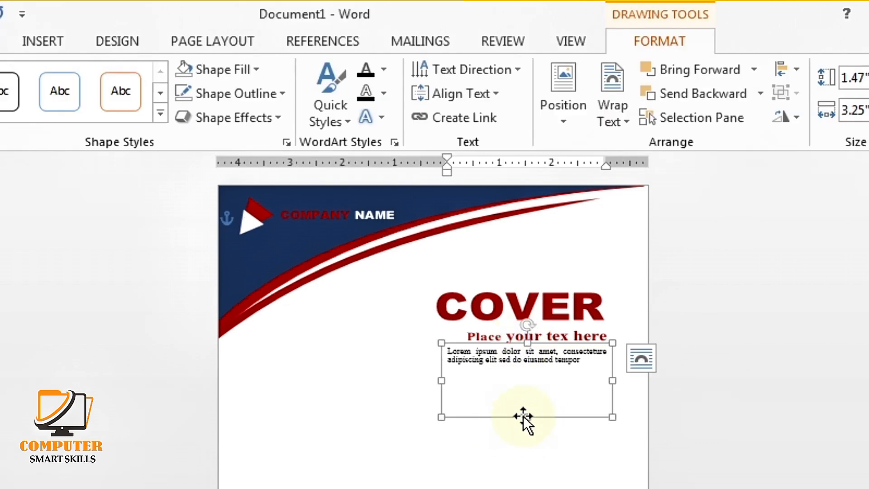
key(Up)
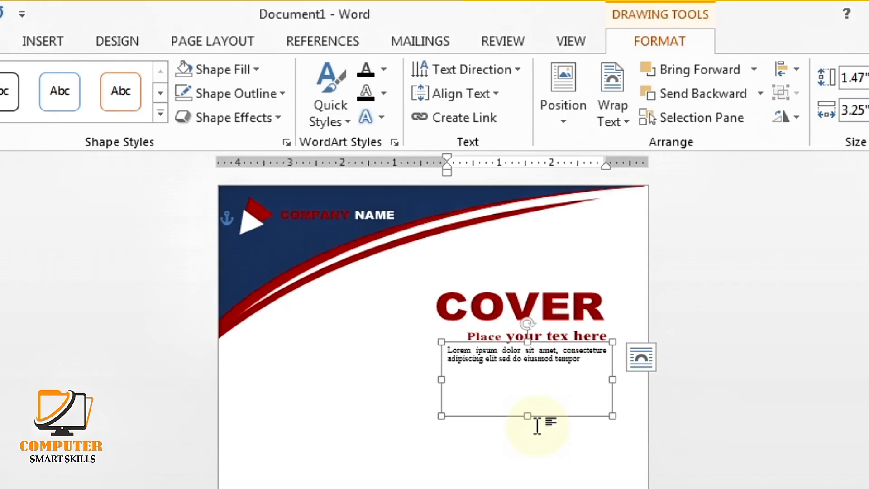
click(560, 340)
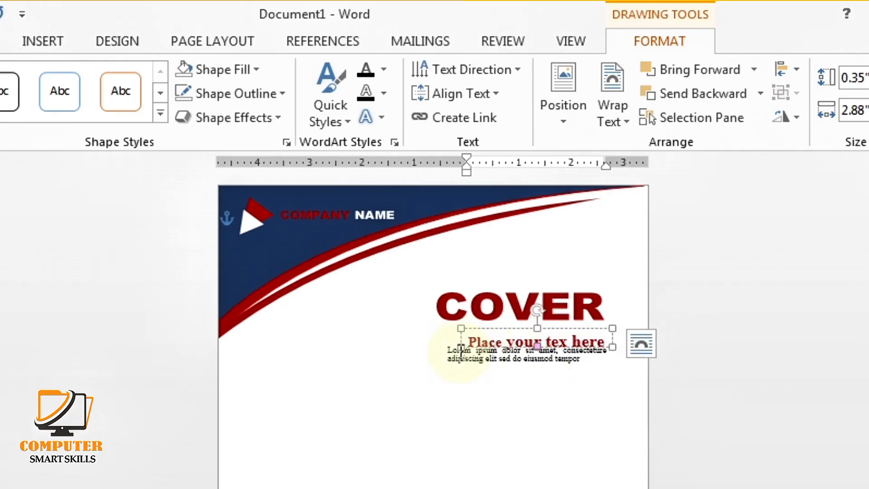
drag(461, 347, 446, 347)
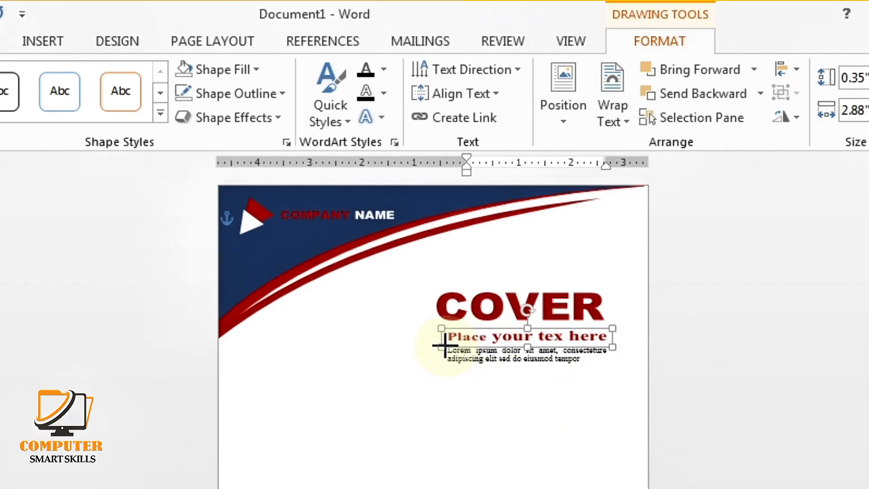
Shorten the lorem ipsum box from the bottom to fit its text
click(513, 407)
click(515, 448)
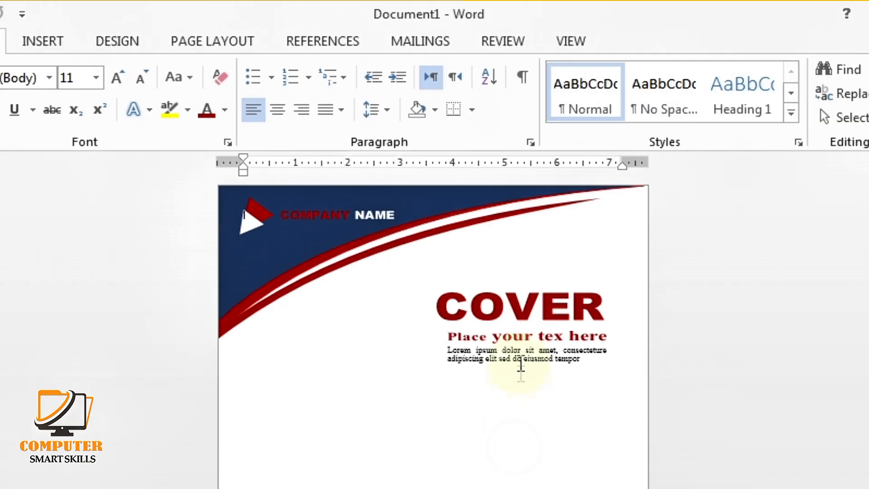
click(532, 387)
drag(526, 415, 530, 378)
click(532, 411)
scroll(525, 436, down, 1)
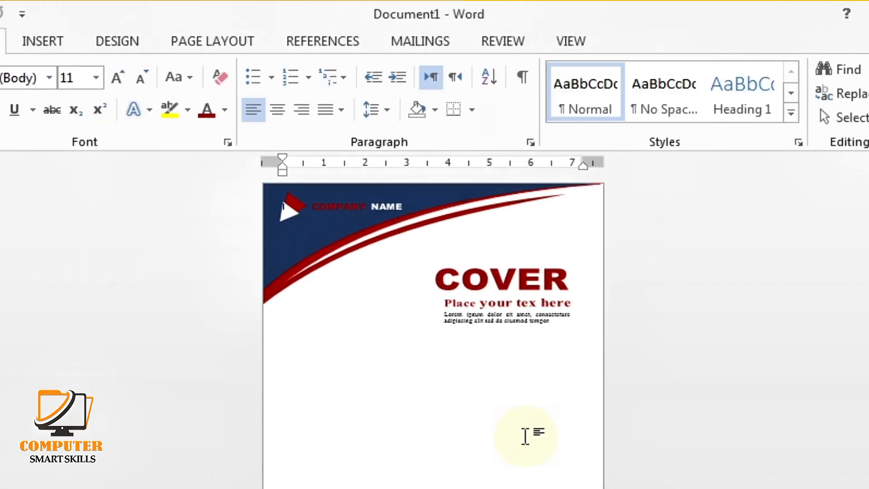
Copy the COVER title to the lower left and change its text to 2052
click(466, 284)
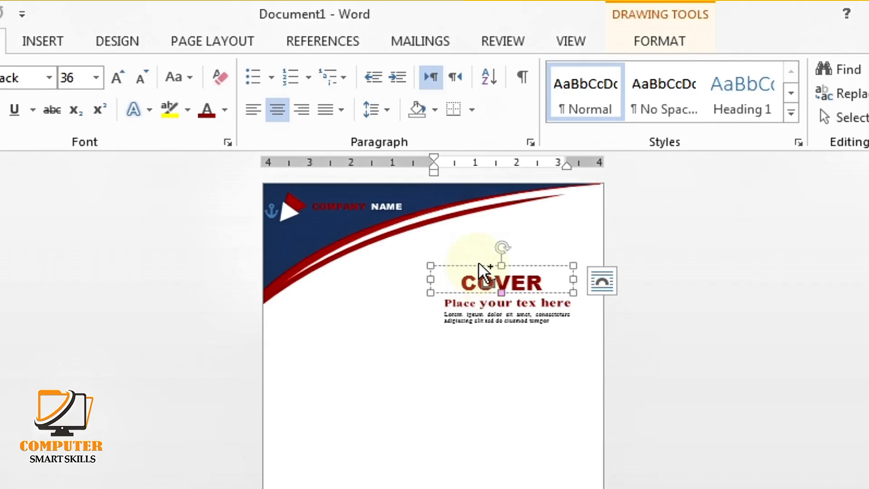
mouse_move(483, 272)
mouse_down()
mouse_move(411, 323)
mouse_move(320, 443)
mouse_move(317, 471)
mouse_up()
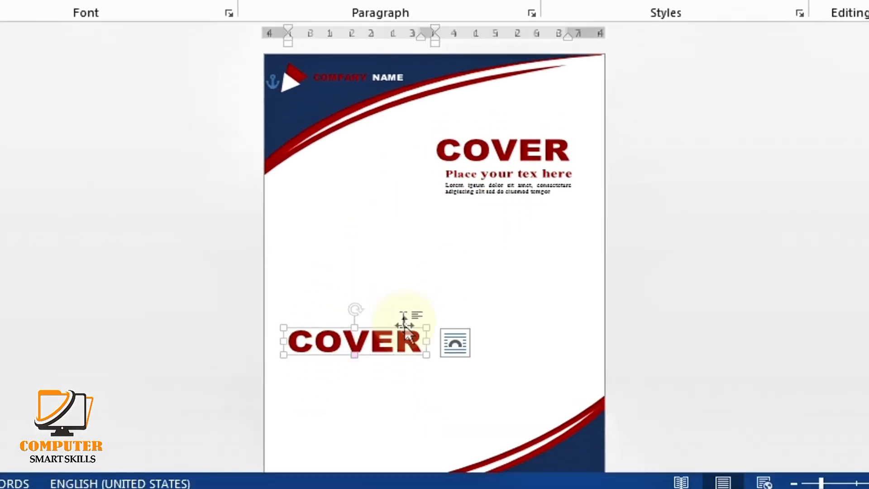
drag(420, 340, 287, 365)
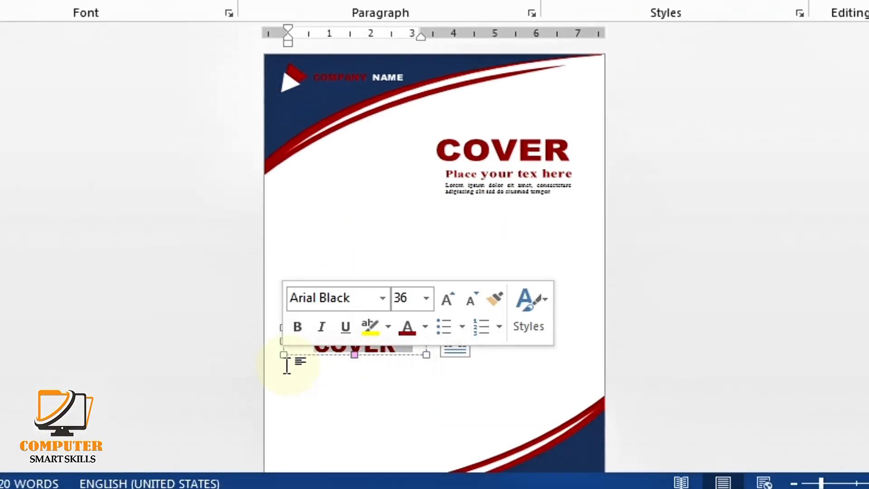
key(BackSpace)
text(2052)
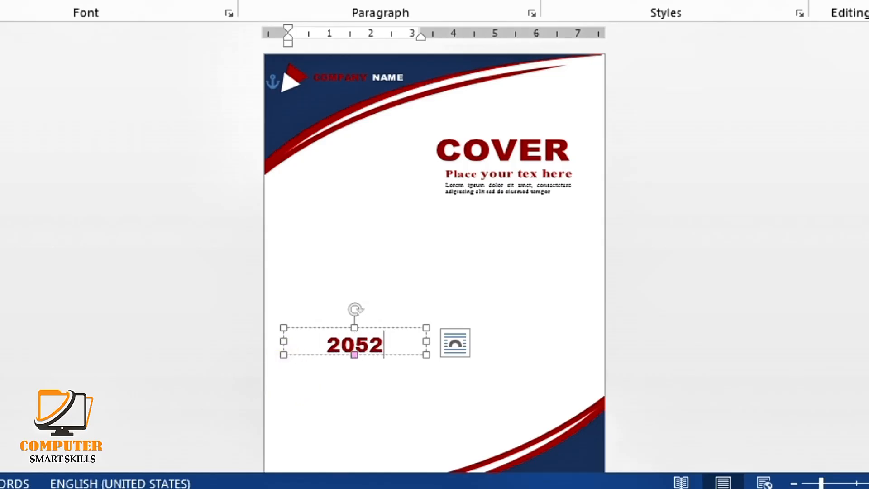
Narrow the 2052 box to stretch the text and make the digits 52 black
click(437, 383)
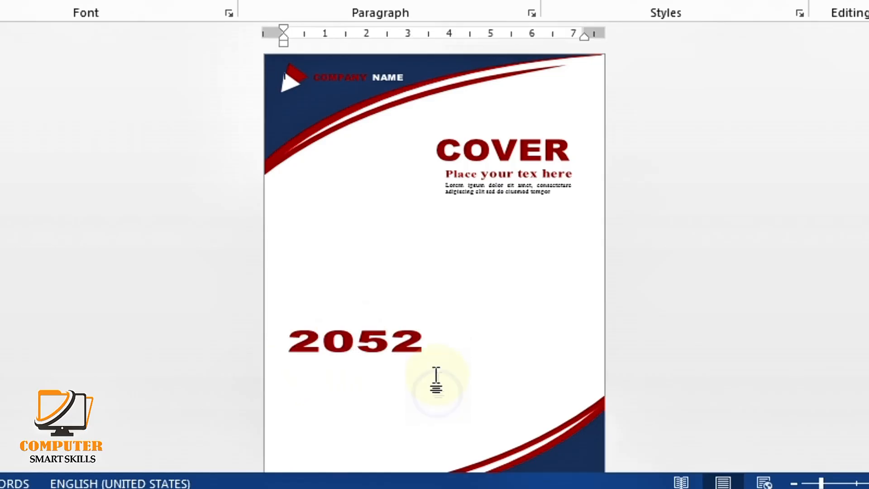
click(414, 348)
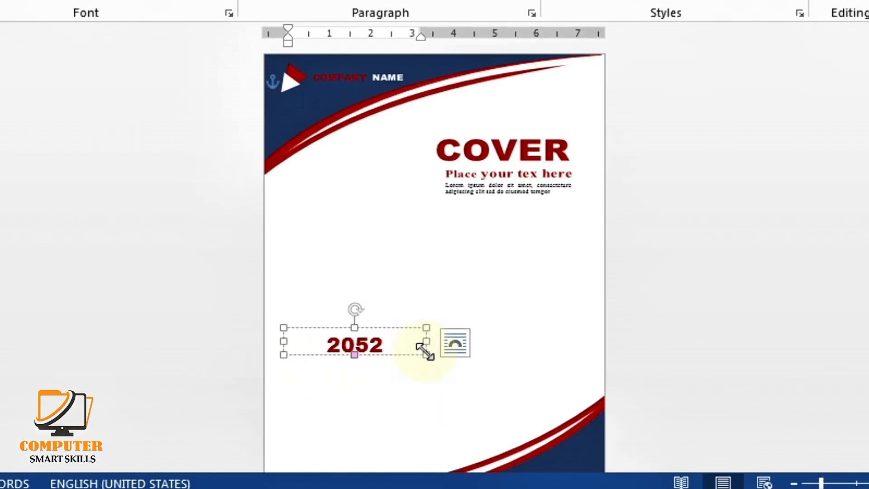
drag(425, 351, 352, 341)
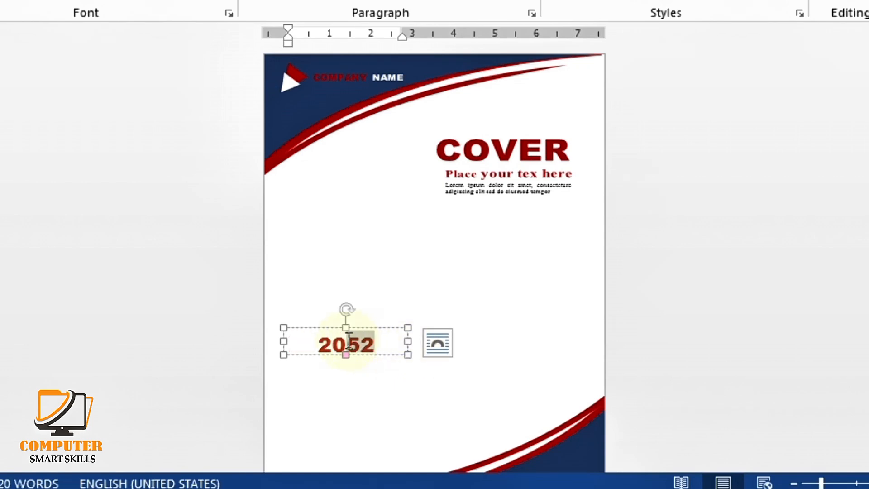
click(219, 90)
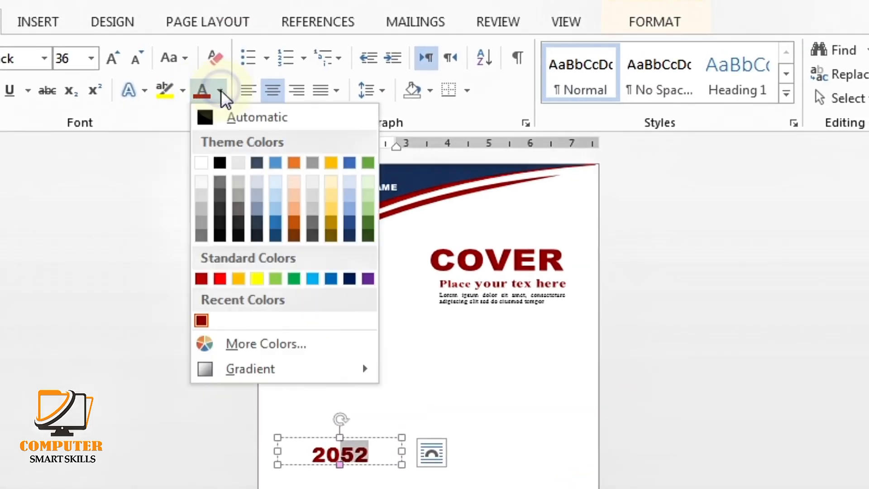
click(221, 162)
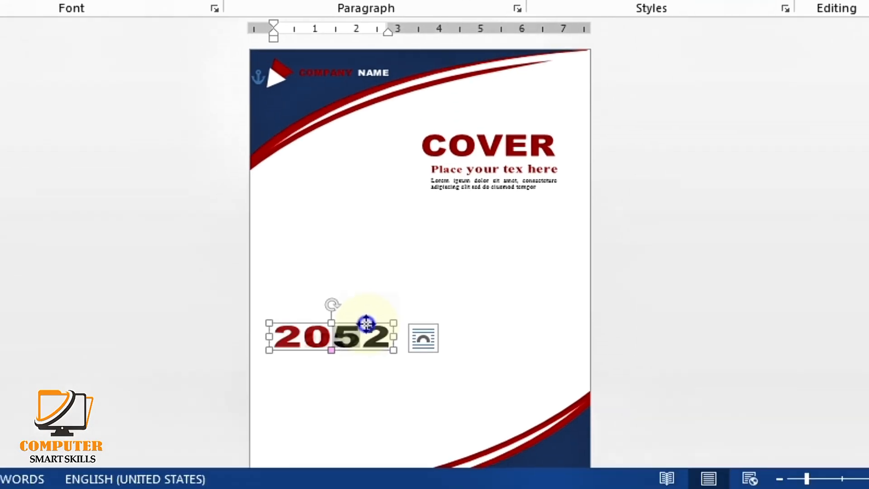
Duplicate the 2052 box just below the original
click(374, 437)
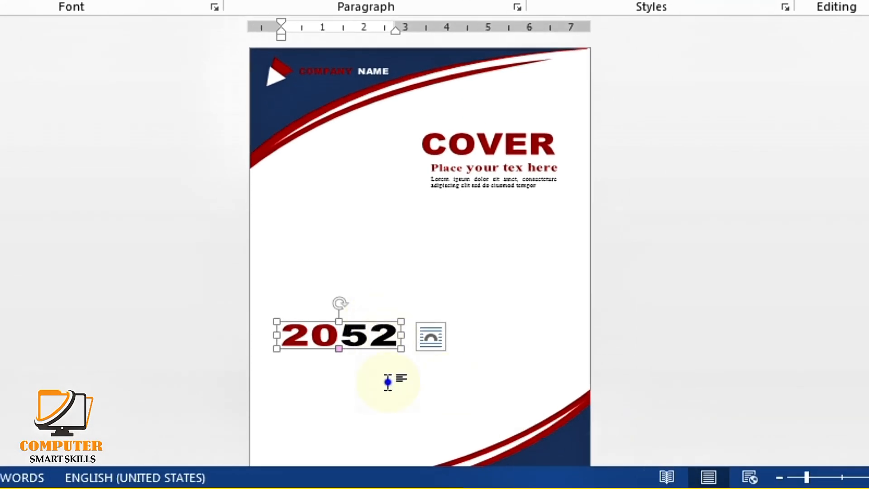
scroll(382, 380, down, 3)
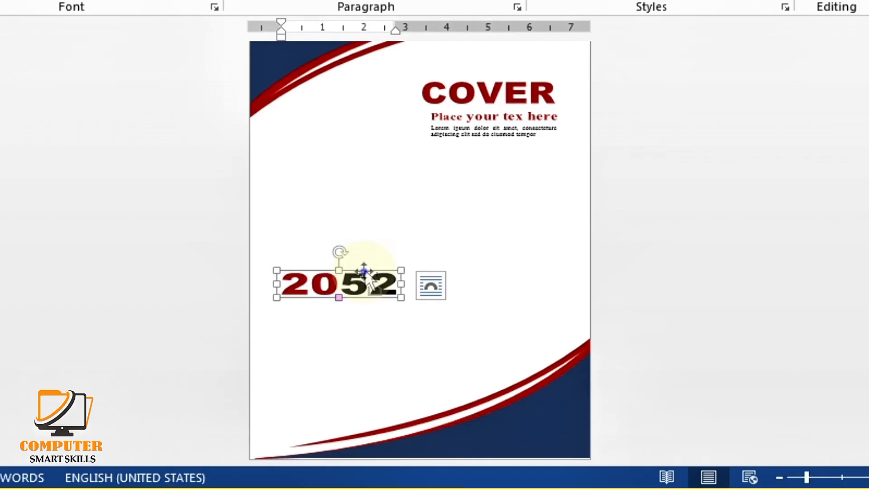
drag(364, 271, 283, 315)
Replace the duplicate's text with ANNUAL in black, bold Calibri Light
key(BackSpace)
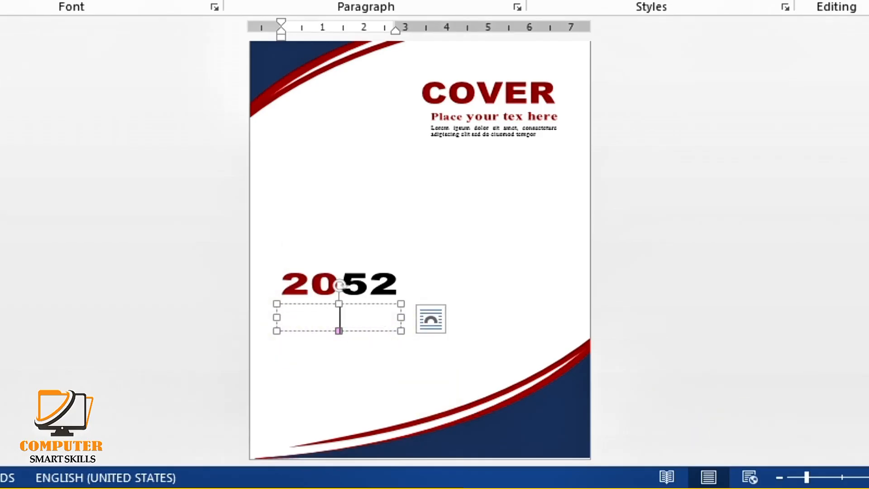
text(ANNUAL)
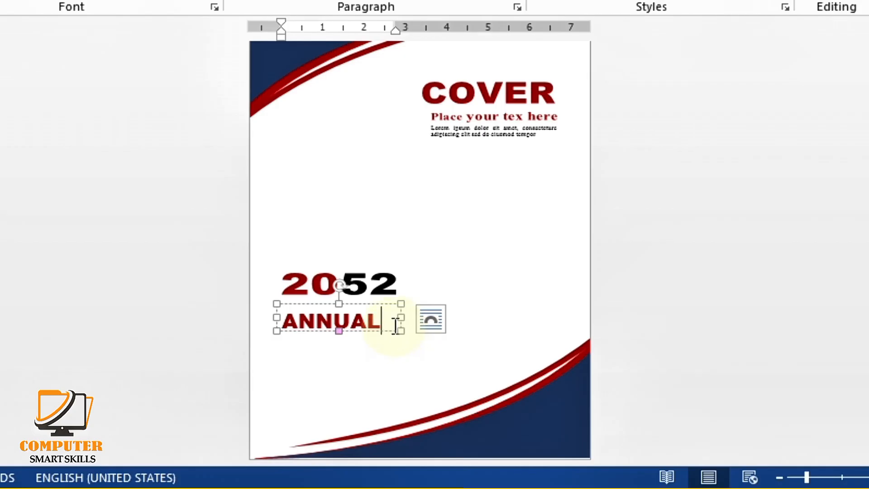
drag(395, 325, 272, 324)
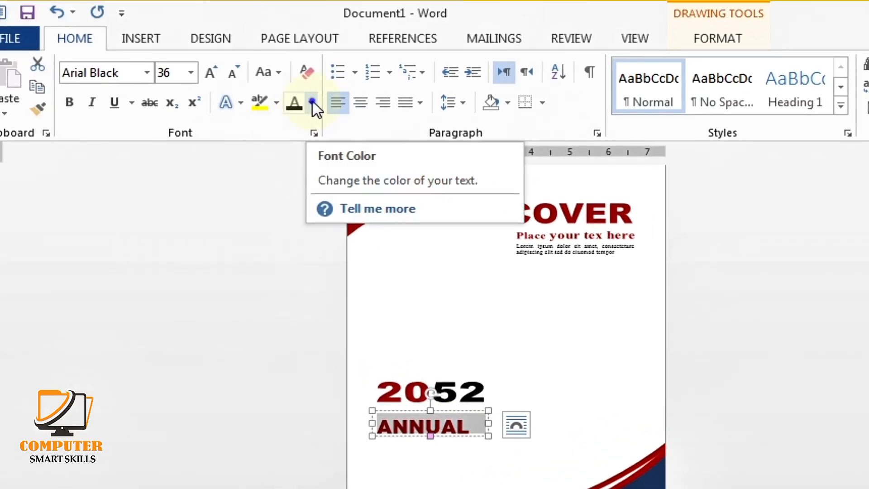
click(314, 101)
click(295, 127)
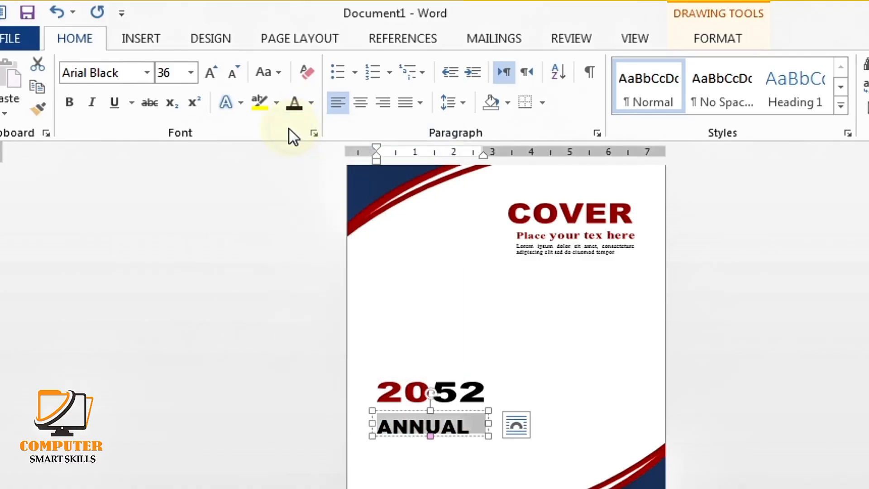
click(147, 72)
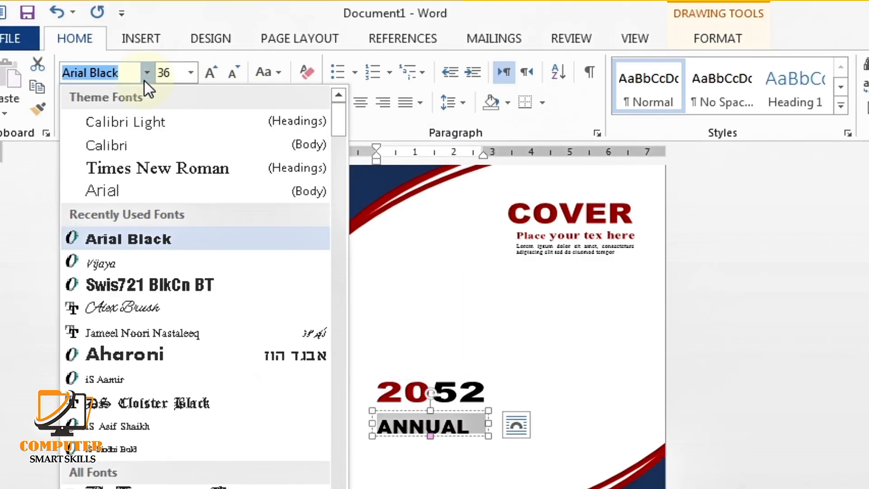
click(139, 121)
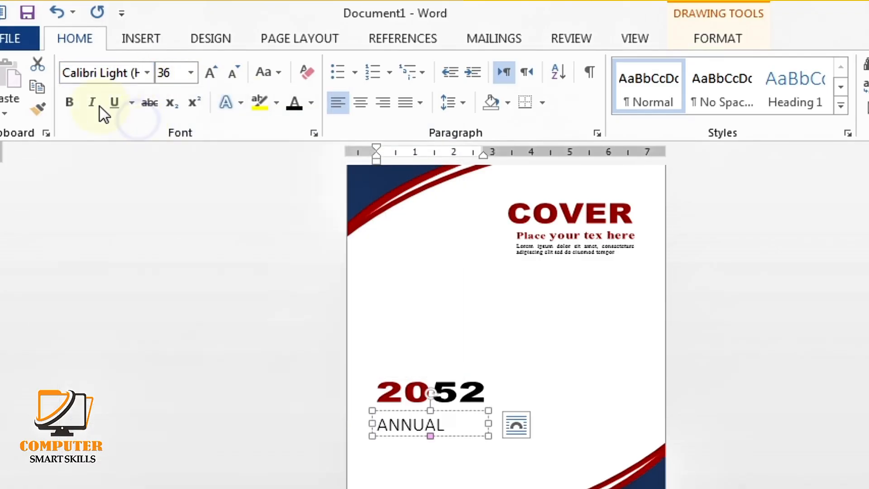
click(71, 103)
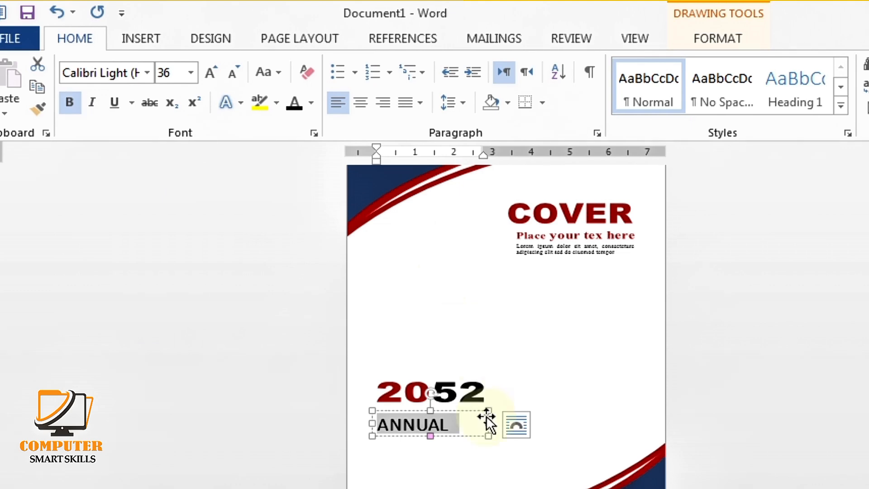
Stretch the ANNUAL box wider and shorter, and give the text a ¼ pt outline
drag(490, 423, 498, 424)
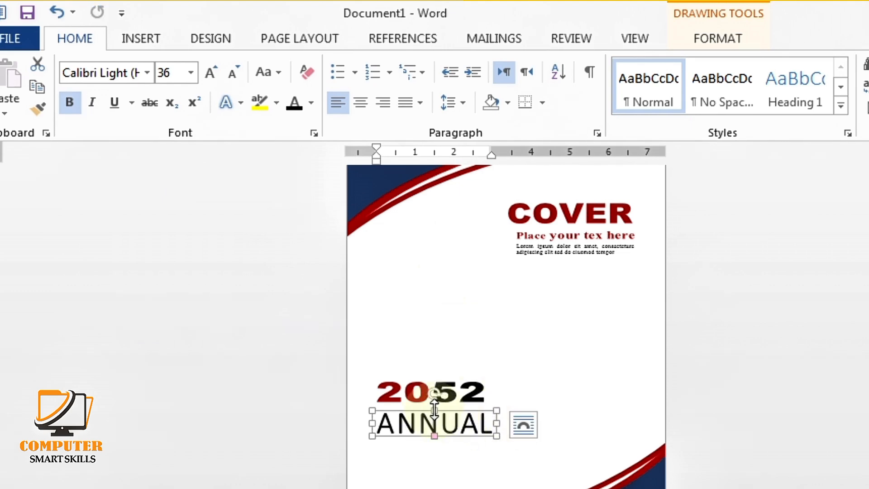
drag(435, 409, 435, 417)
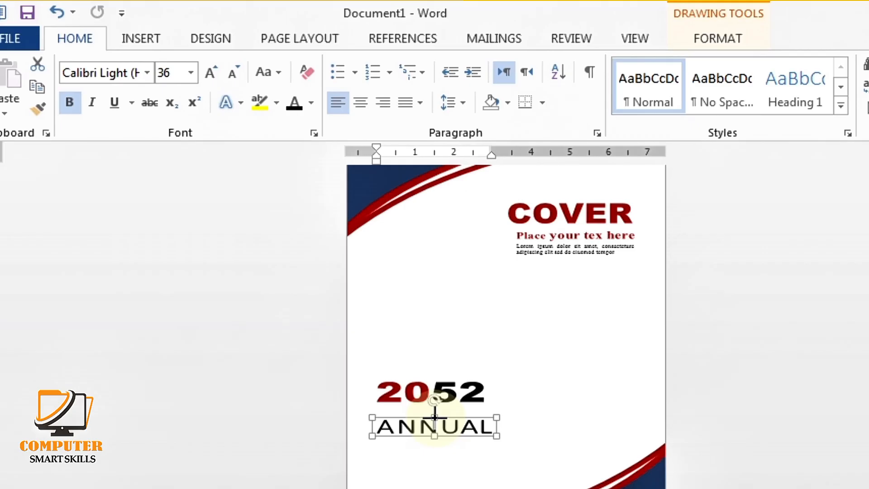
click(486, 429)
drag(485, 430, 377, 429)
click(718, 39)
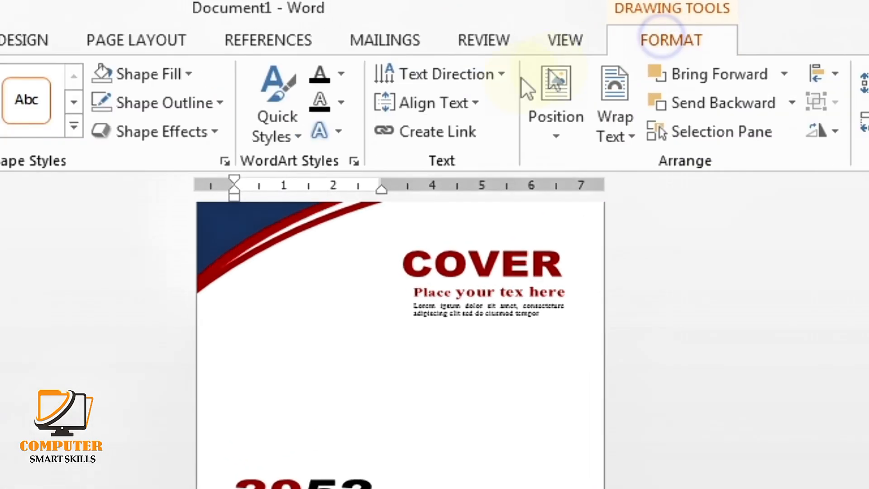
click(341, 103)
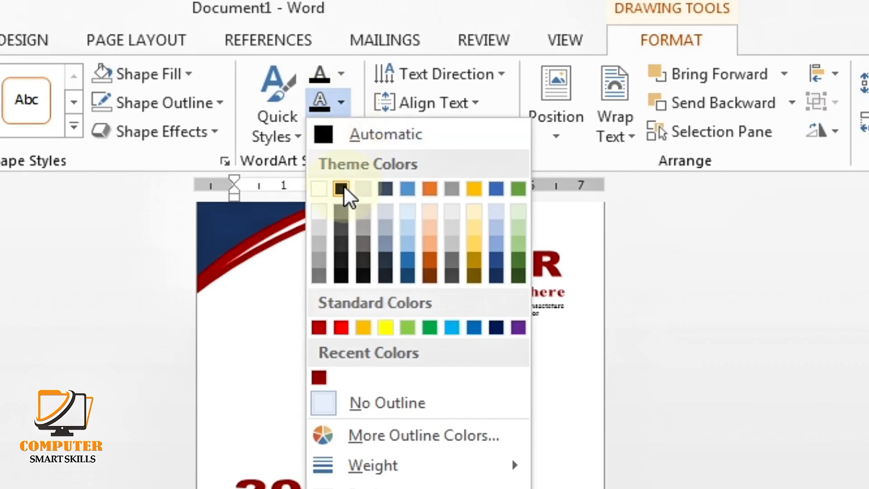
mouse_move(396, 466)
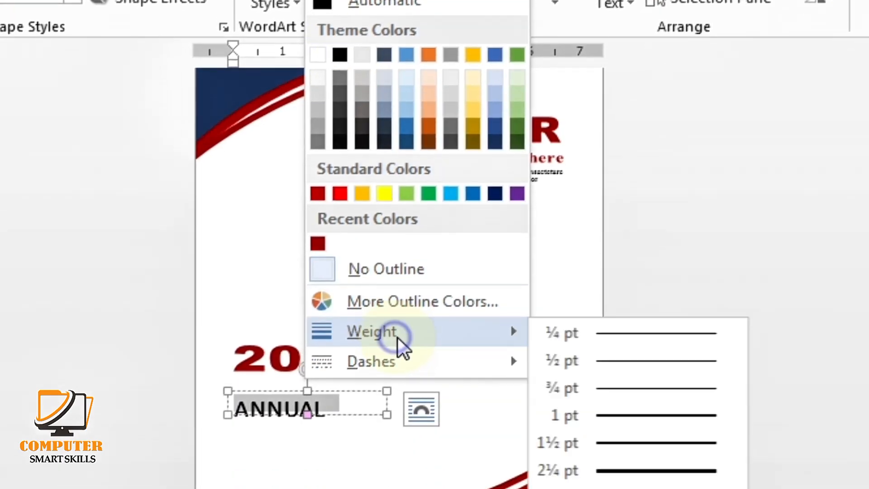
click(647, 350)
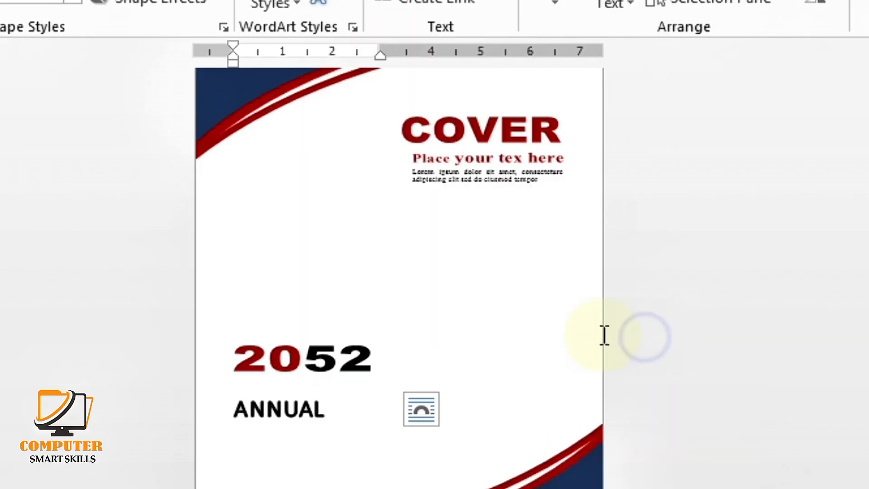
click(490, 364)
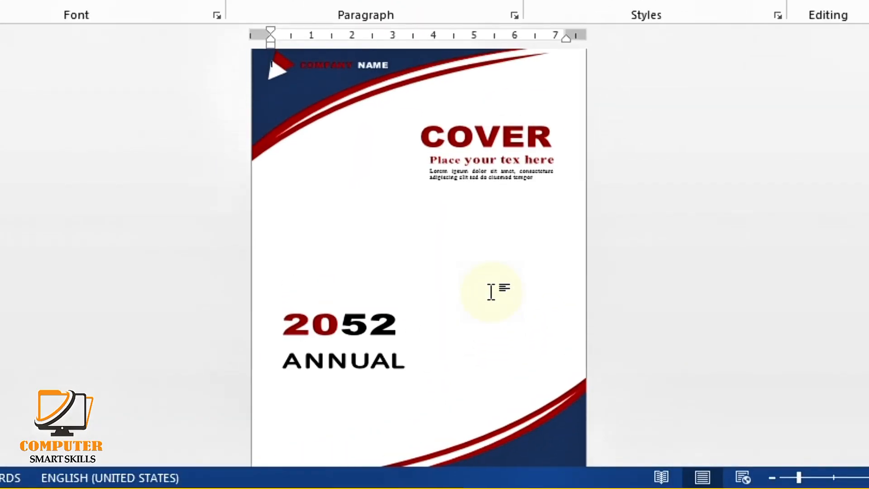
Nudge ANNUAL up and left so it sits directly under 2052
click(337, 360)
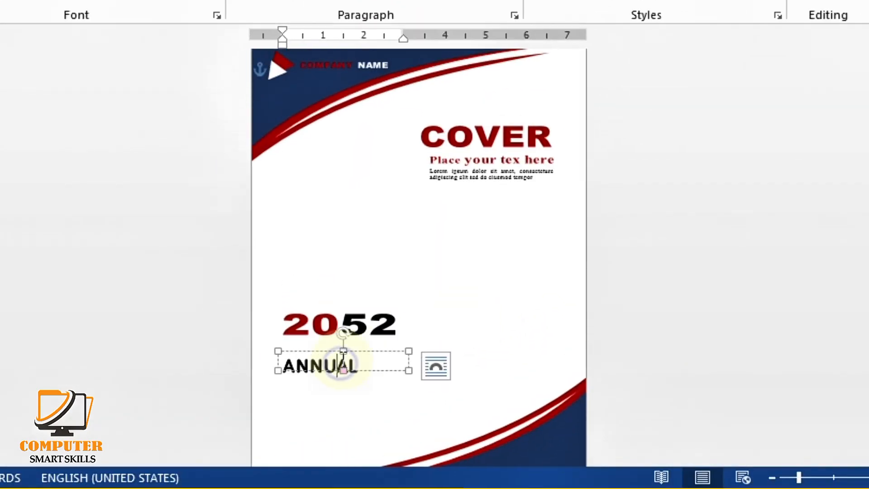
key(Up)
key(Up)
key(Up)
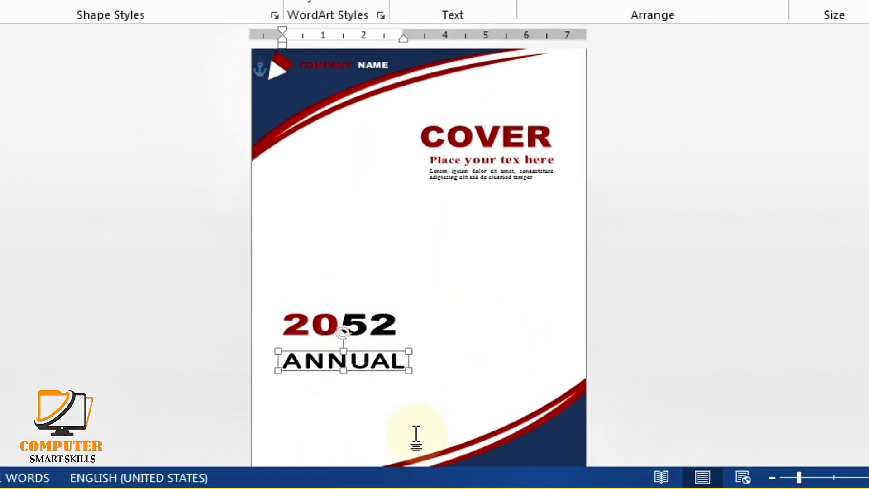
key(Up)
key(Up)
key(Up)
key(Up)
key(Up)
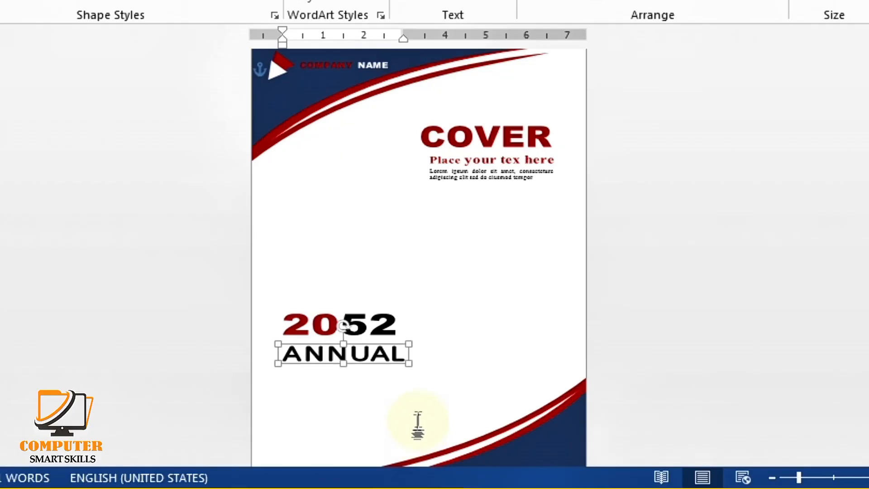
key(Up)
key(Left)
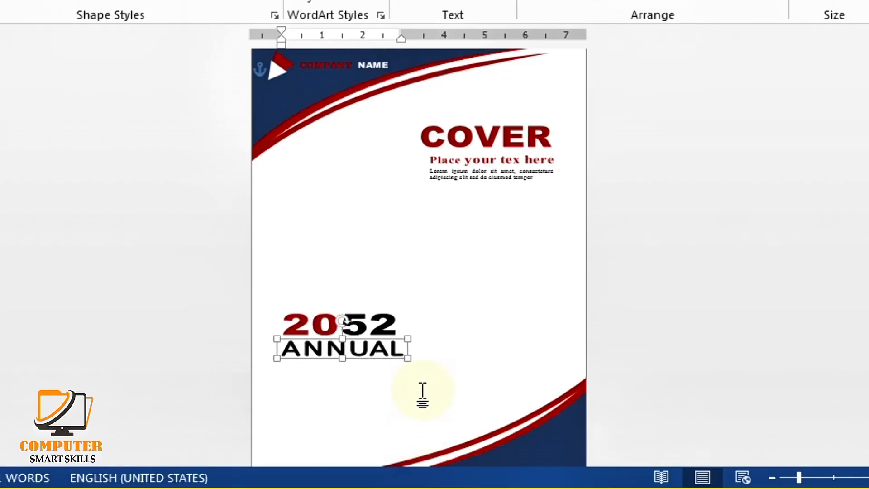
click(383, 324)
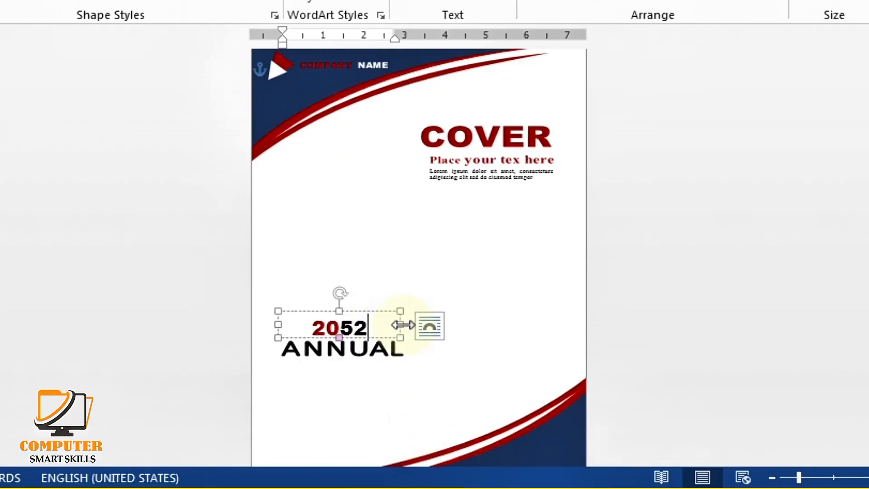
click(366, 388)
scroll(365, 390, down, 1)
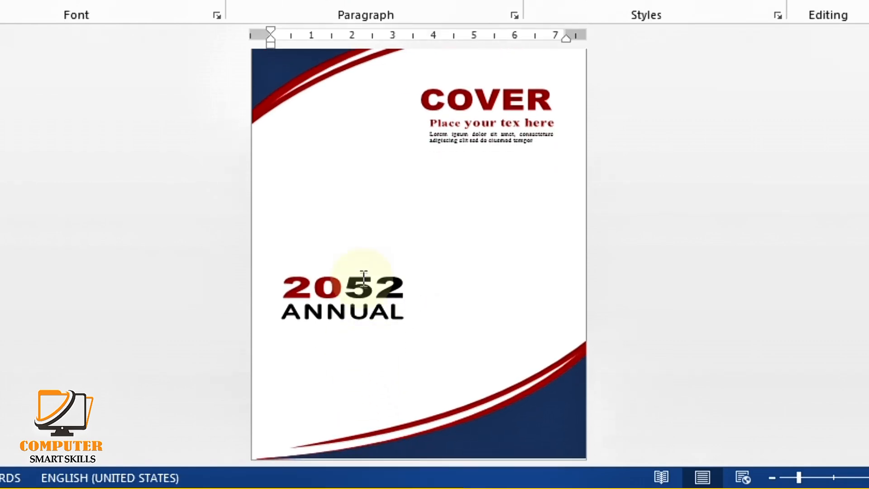
Duplicate the 2052 box below ANNUAL and change its text to REPORT
click(361, 275)
drag(361, 276, 300, 345)
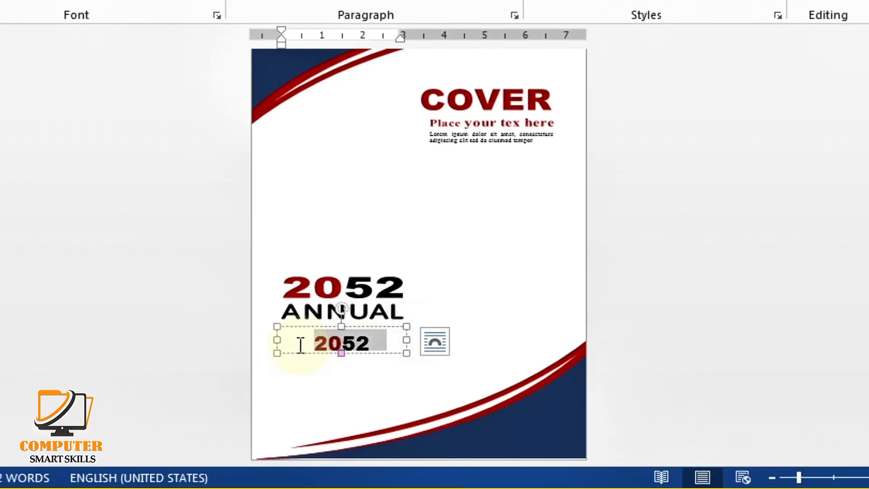
key(BackSpace)
text(RE)
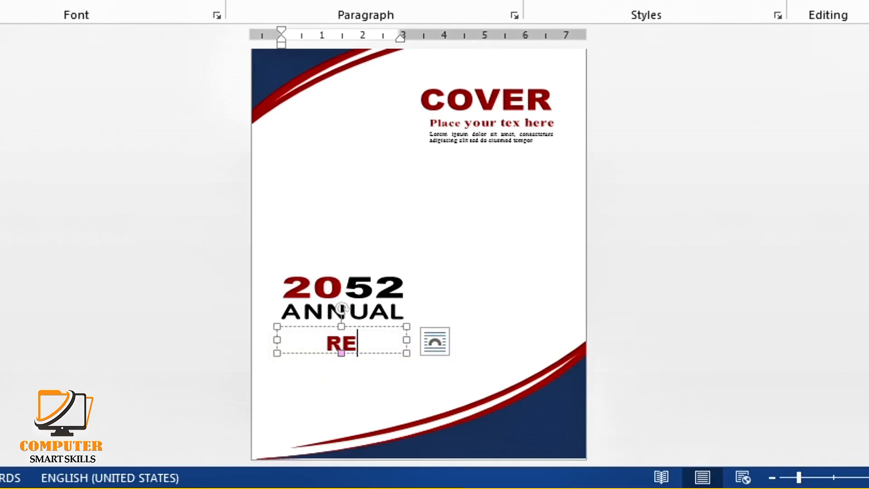
text(PORT)
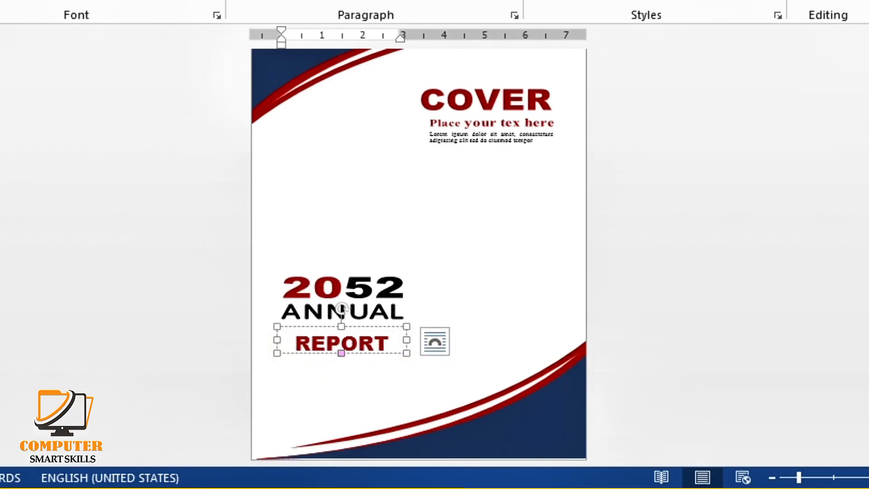
click(311, 393)
Nudge REPORT into alignment beneath ANNUAL
scroll(312, 390, up, 1)
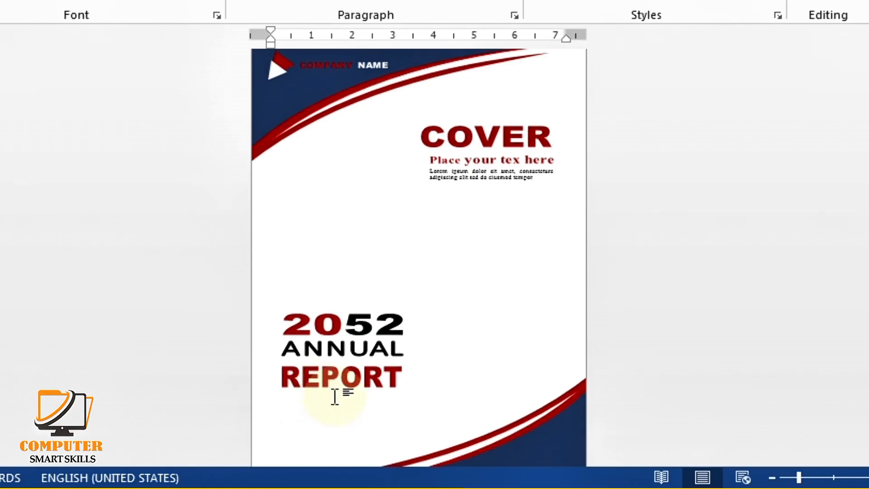
click(365, 378)
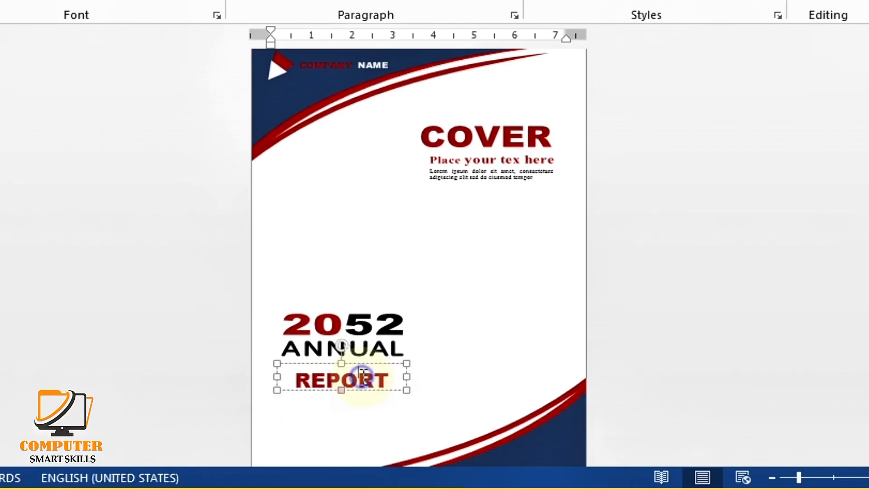
key(Right)
key(Right)
key(Right)
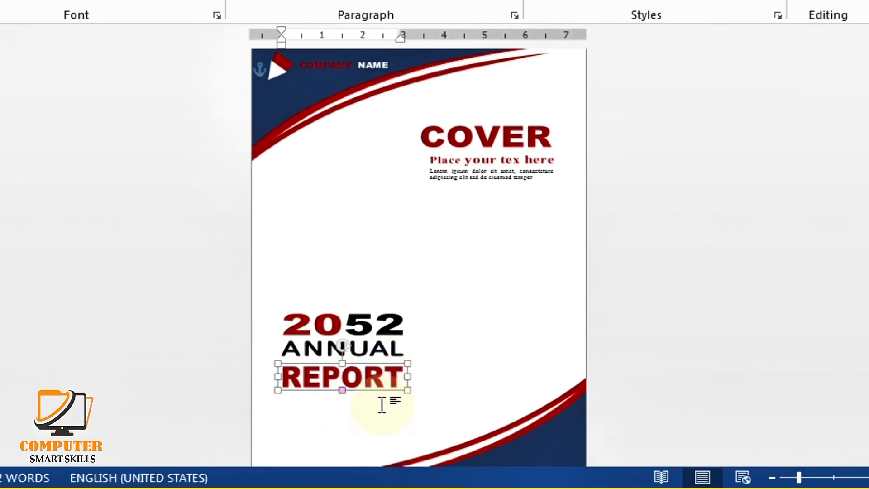
key(Up)
key(Left)
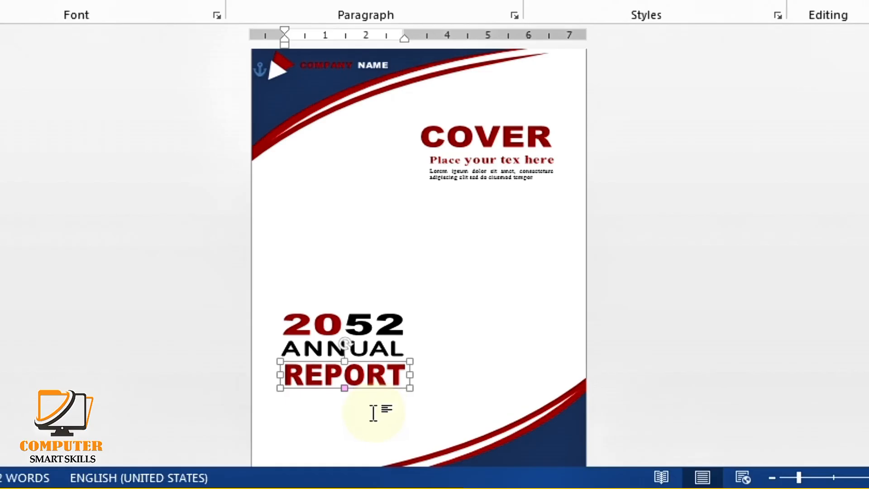
key(Up)
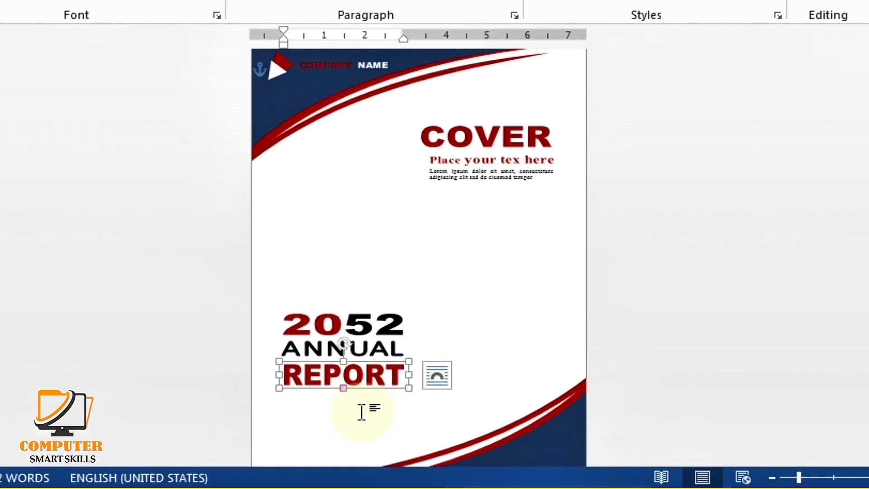
click(361, 411)
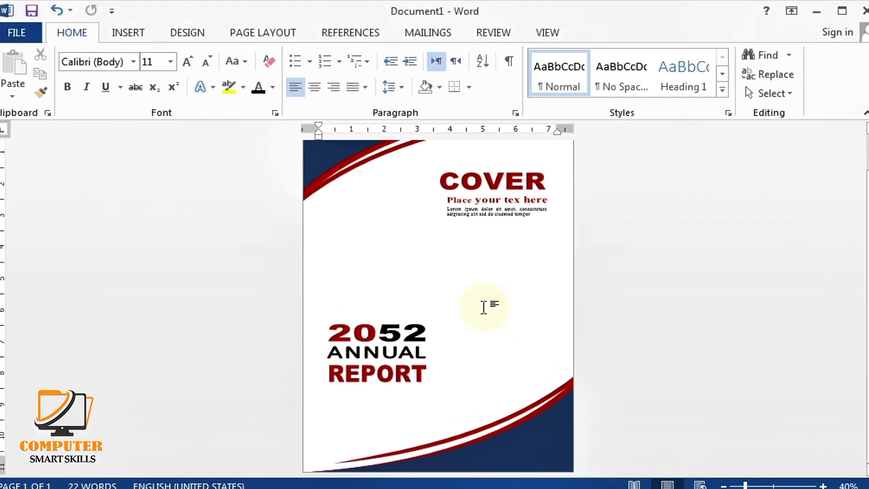
Draw a small oval circle on the navy curve near the page bottom
ctrl+scroll(515, 351, up, 3)
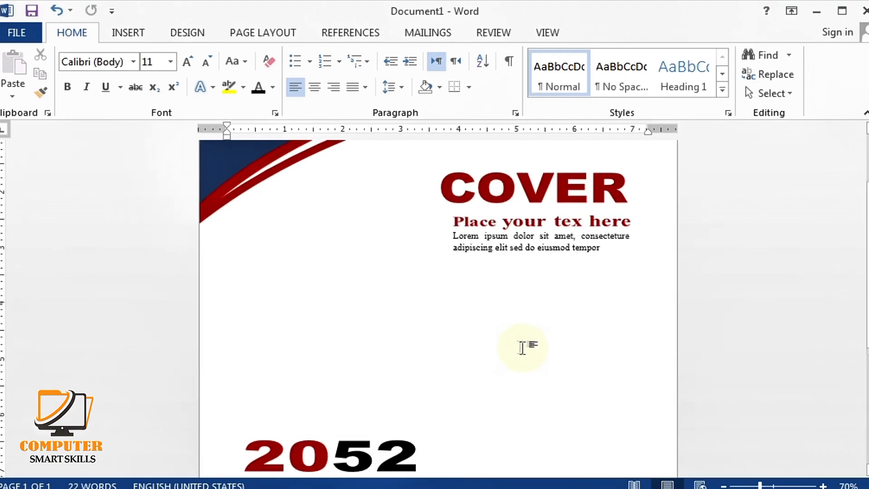
scroll(528, 349, down, 3)
scroll(553, 344, down, 2)
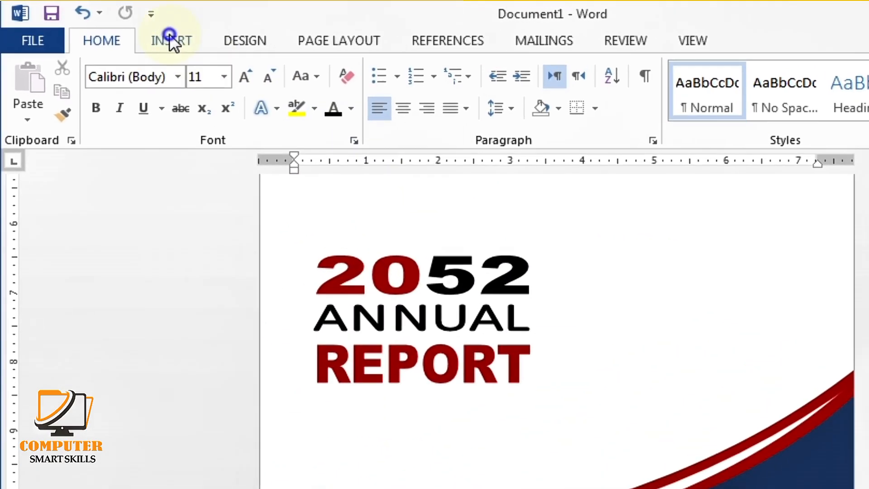
click(170, 39)
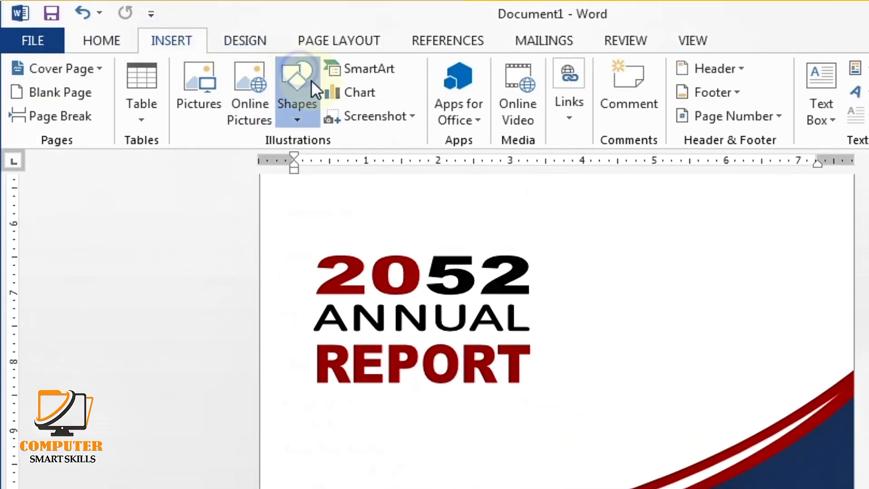
click(309, 86)
click(374, 166)
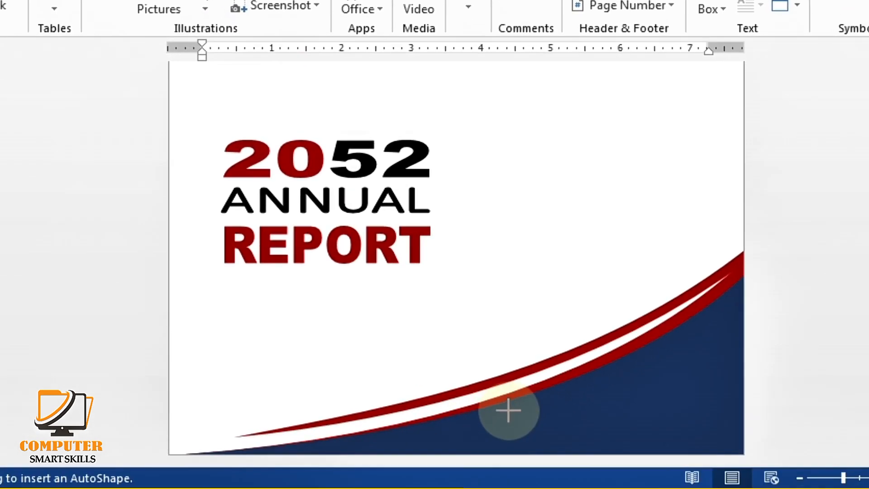
drag(509, 407, 532, 437)
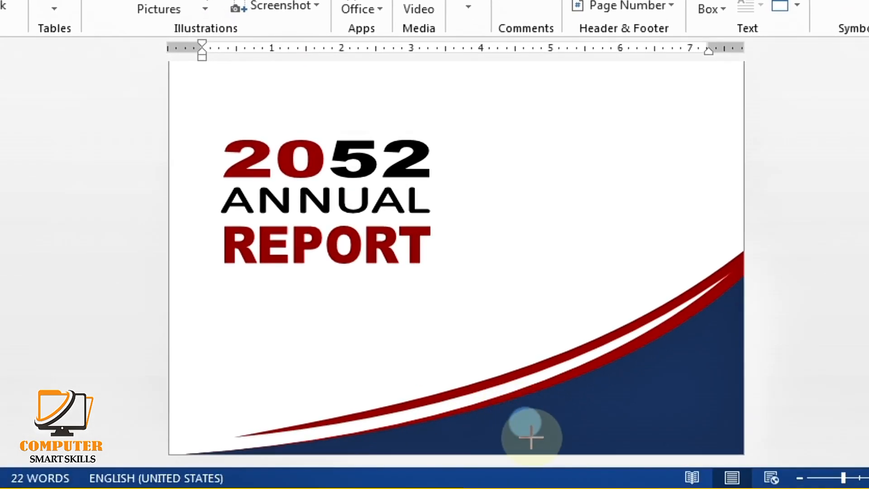
mouse_move(531, 438)
mouse_down()
mouse_move(528, 429)
mouse_move(549, 411)
mouse_move(544, 416)
mouse_up()
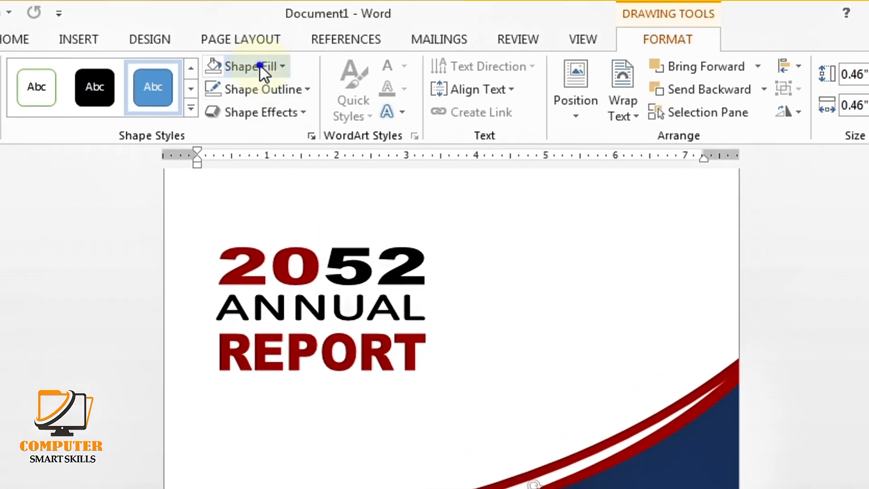
Fill the circle white and remove its outline
click(254, 66)
click(215, 108)
click(237, 88)
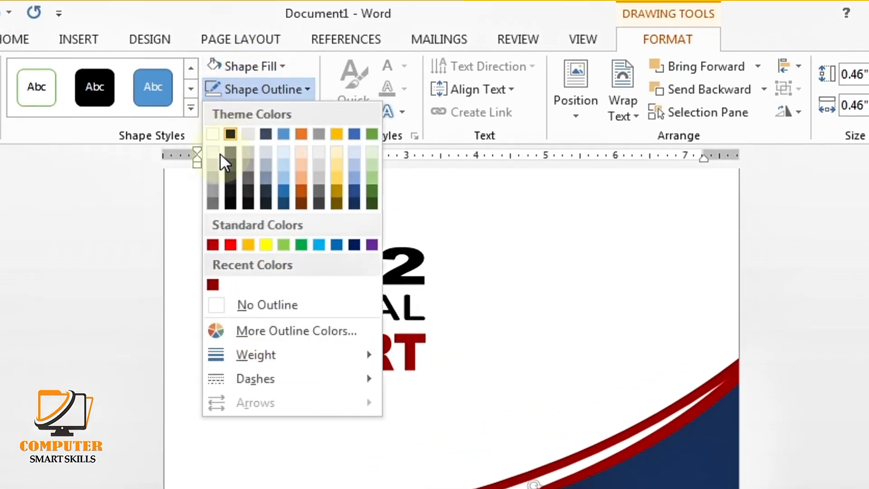
click(216, 306)
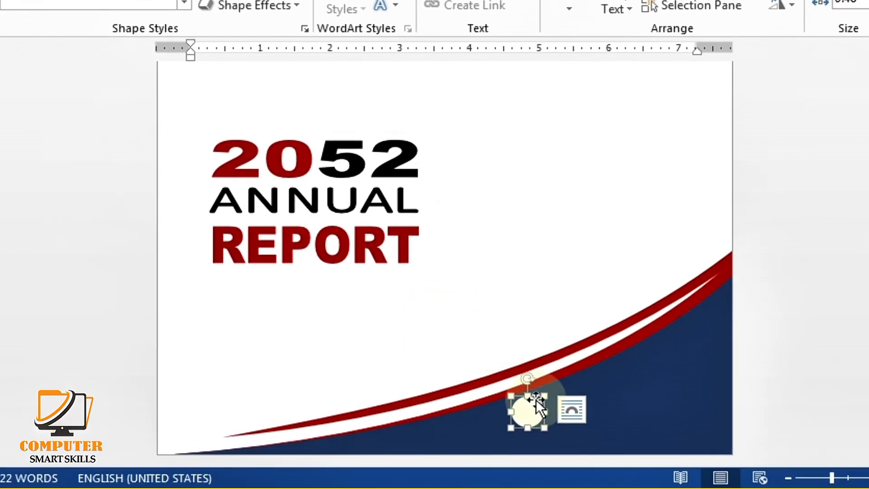
key(Right)
key(Right)
key(Right)
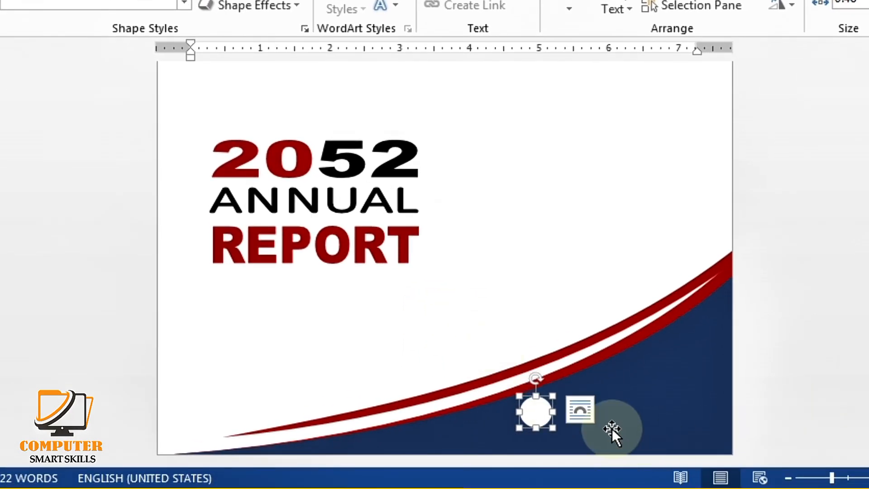
Make two copies of the circle in a row to its right
drag(536, 409, 580, 405)
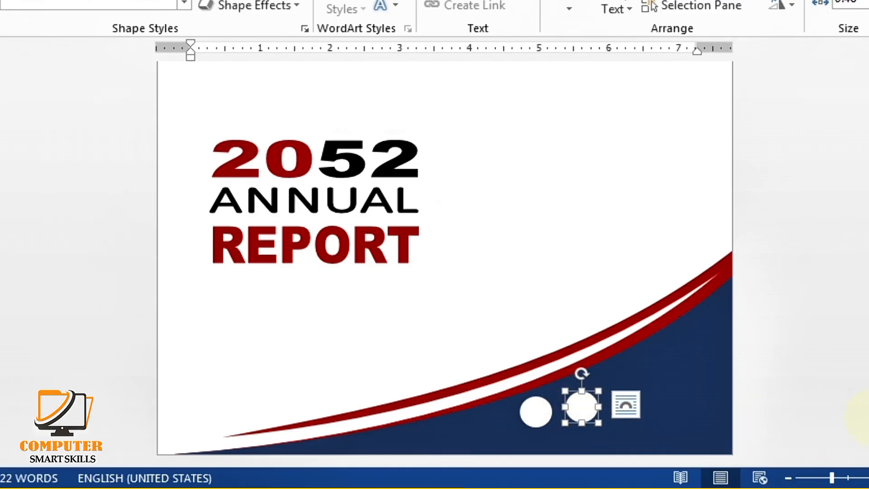
key(Down)
key(Down)
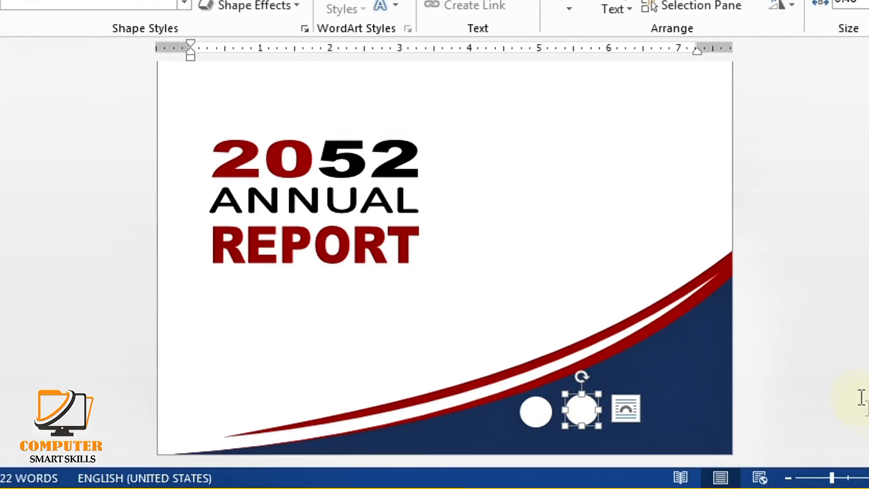
drag(586, 409, 630, 409)
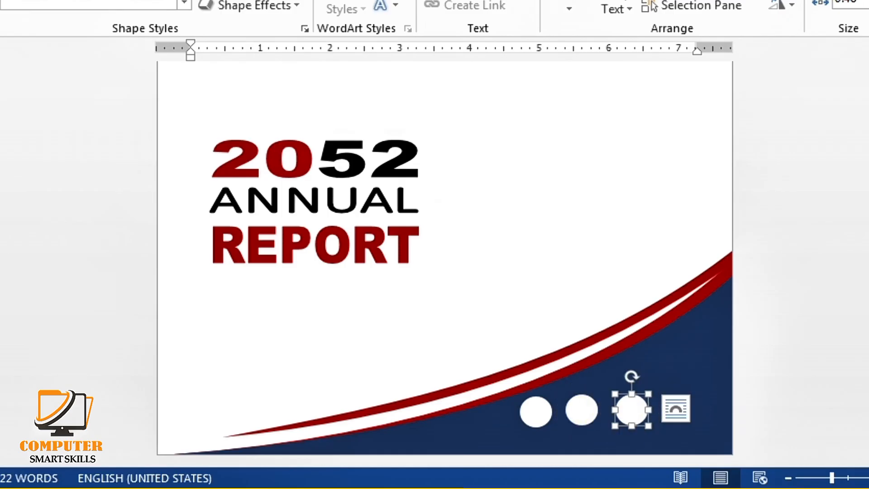
click(837, 387)
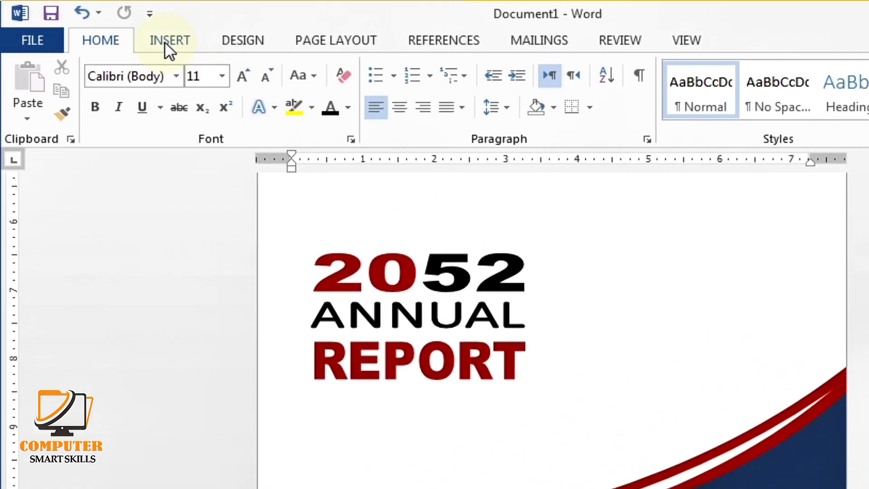
Insert the magnifier icon picture and set its wrapping to In Front of Text
click(134, 34)
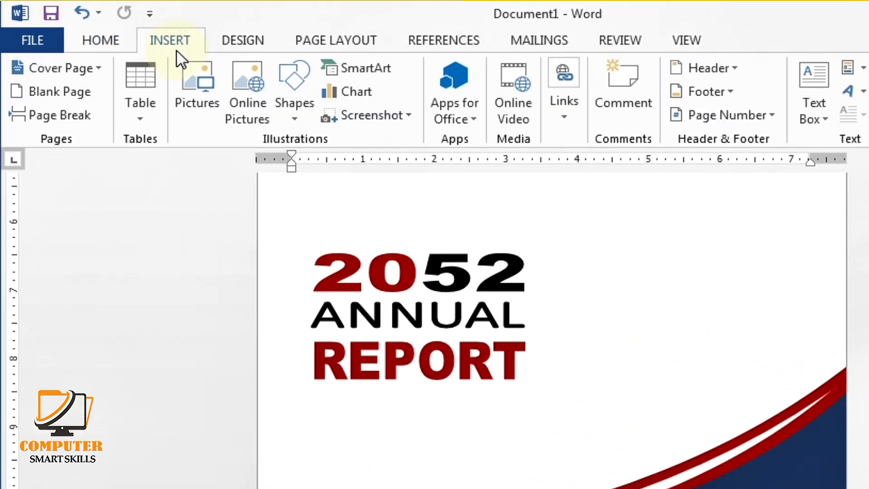
click(202, 83)
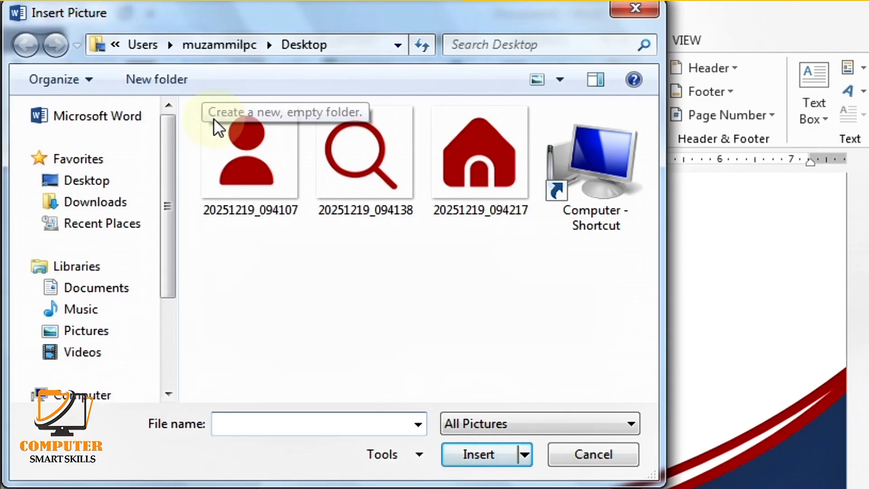
click(372, 156)
click(489, 452)
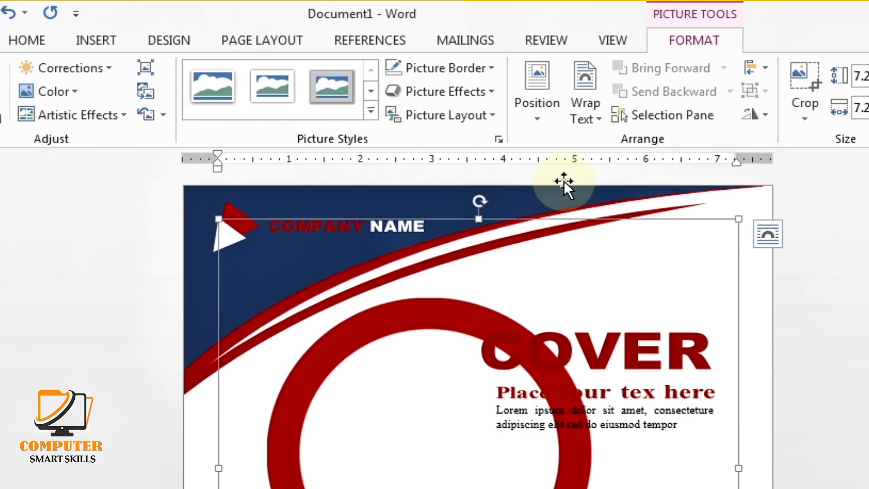
click(562, 119)
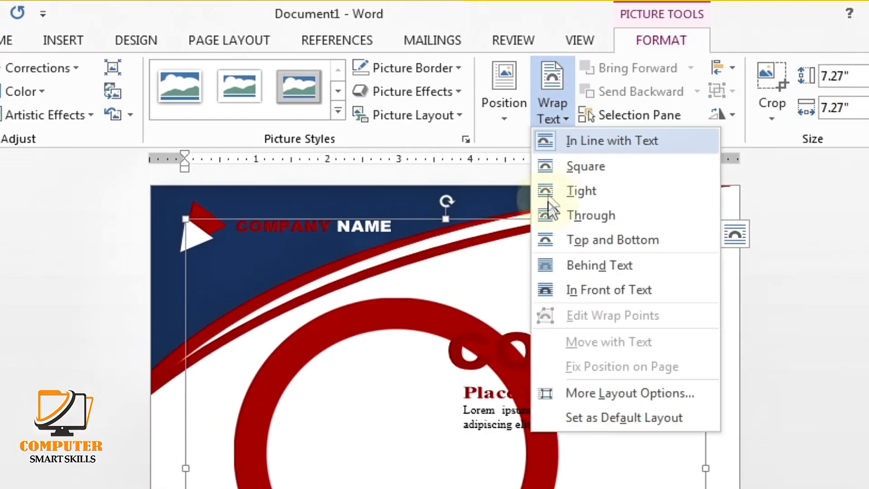
click(576, 295)
Shrink the magnifier and centre it on the first white circle
drag(579, 336, 580, 336)
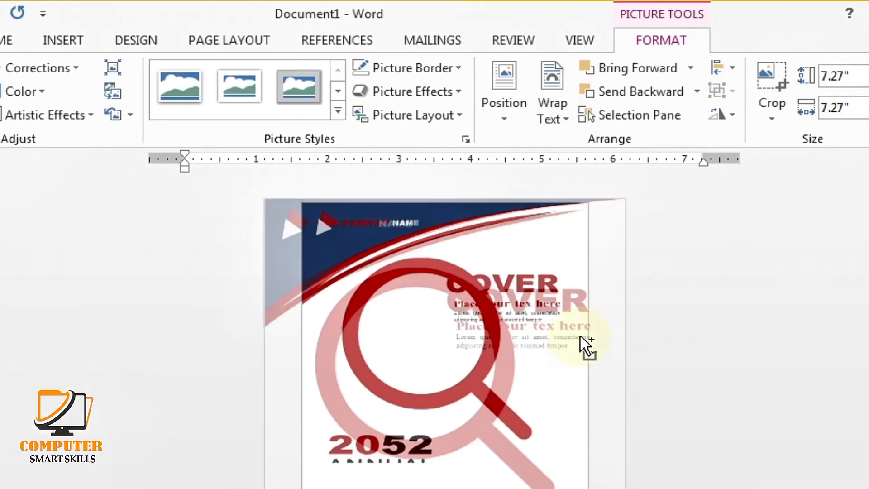
scroll(580, 336, down, 2)
drag(562, 441, 496, 388)
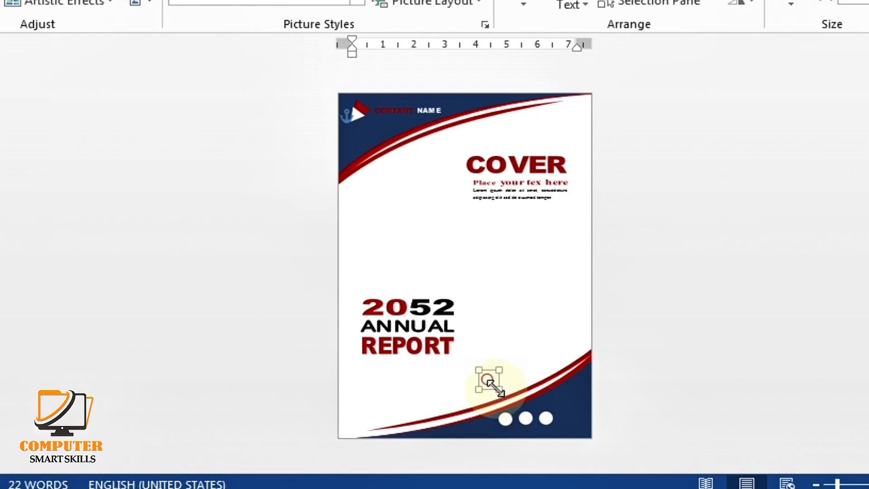
scroll(539, 358, up, 10)
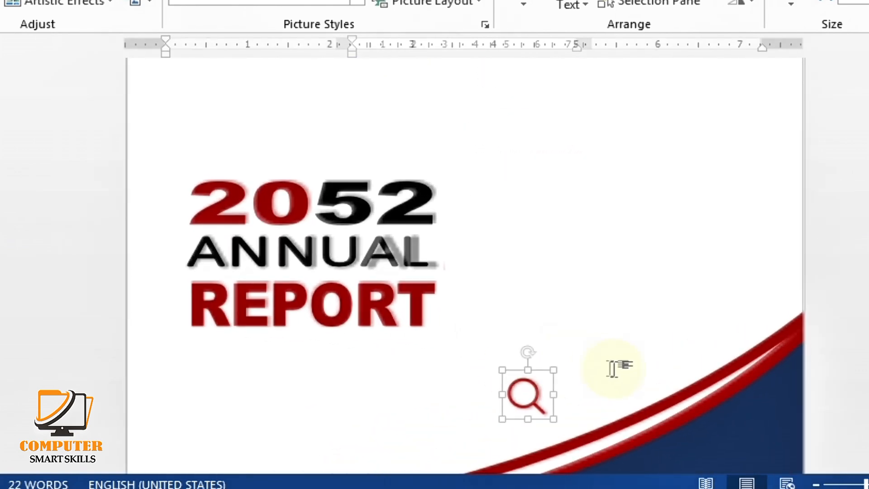
scroll(612, 369, down, 3)
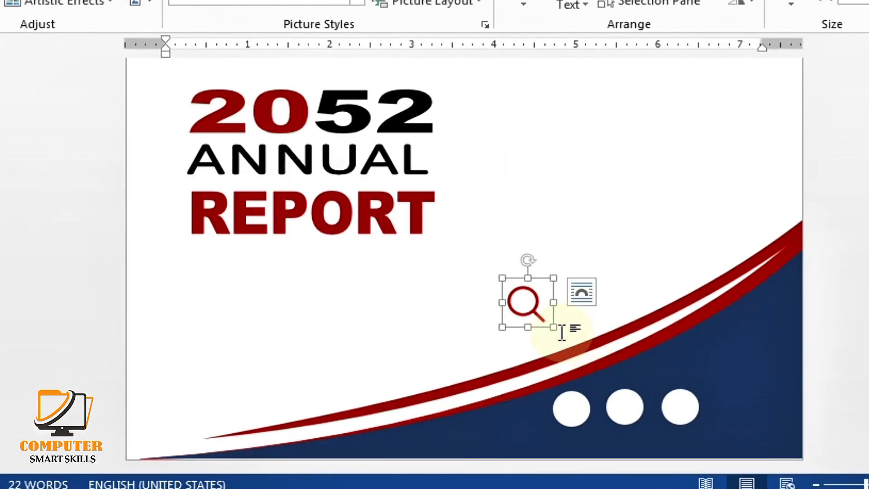
drag(553, 327, 573, 394)
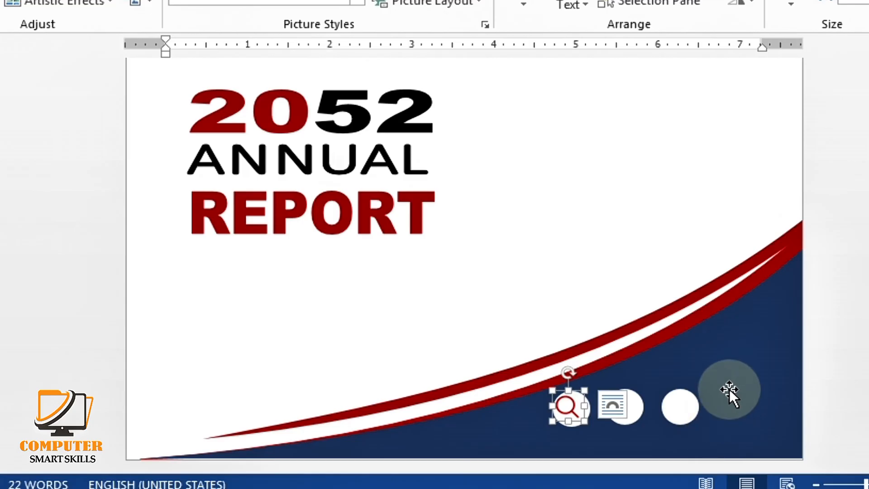
key(Down)
key(Right)
key(Right)
key(Right)
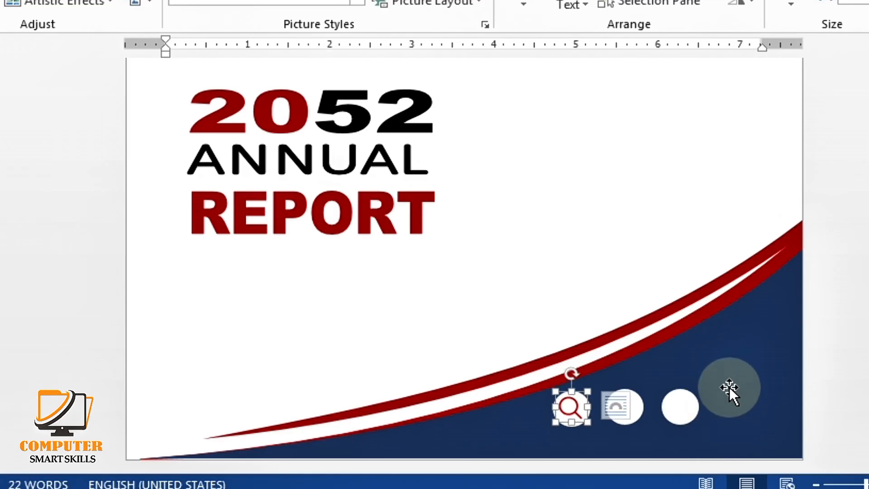
key(Down)
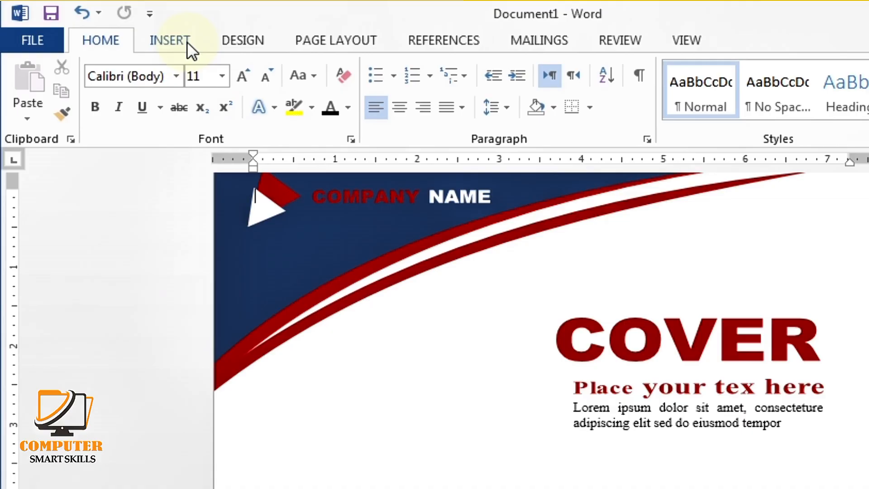
Insert the person icon picture and set its wrapping to In Front of Text
click(187, 41)
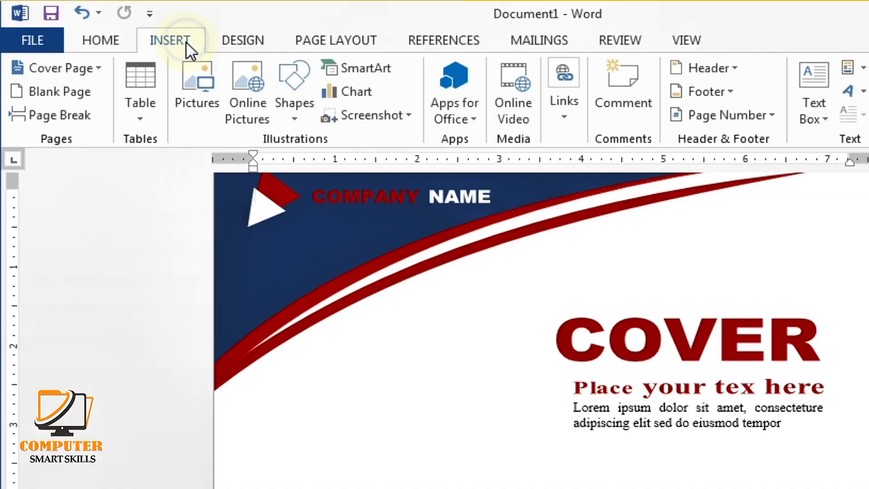
click(208, 86)
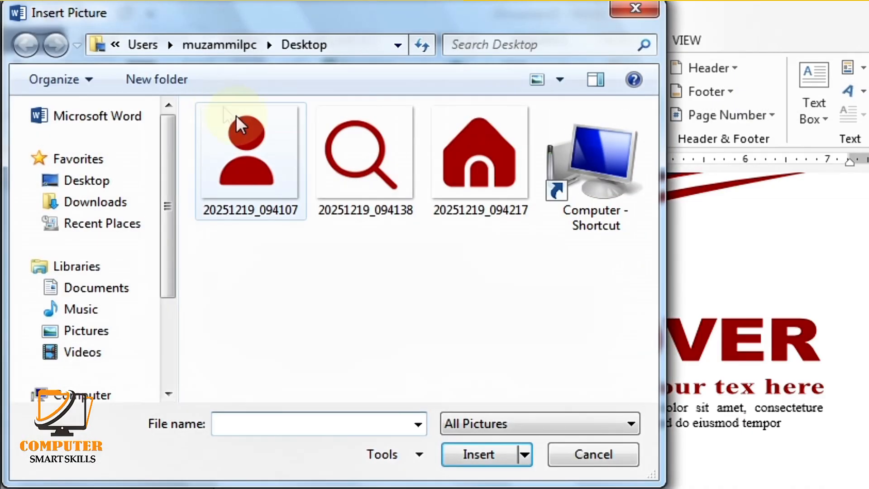
click(262, 153)
click(485, 451)
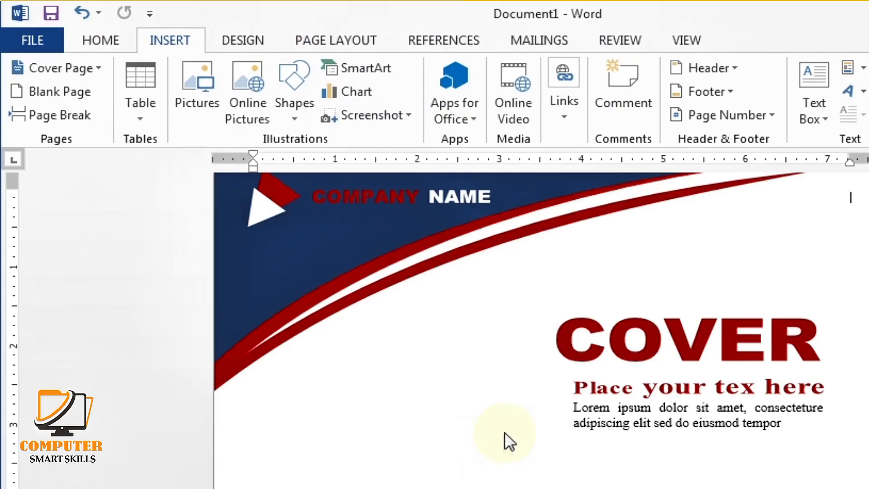
click(667, 117)
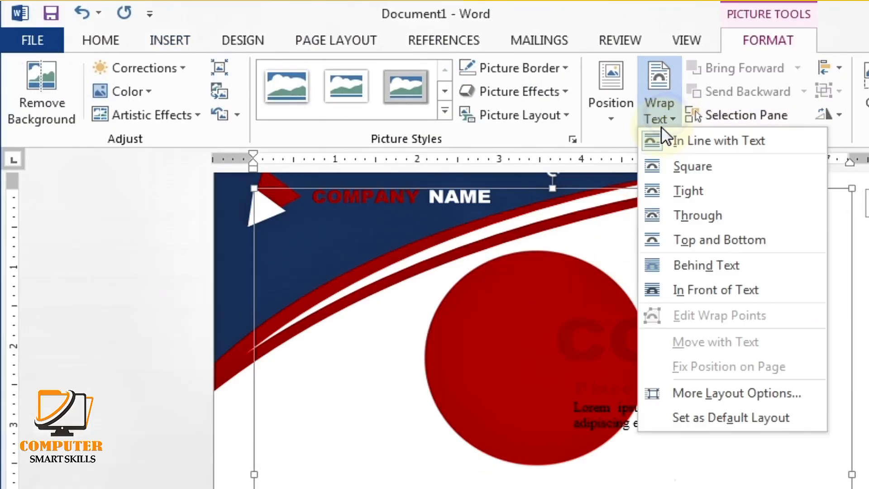
click(679, 290)
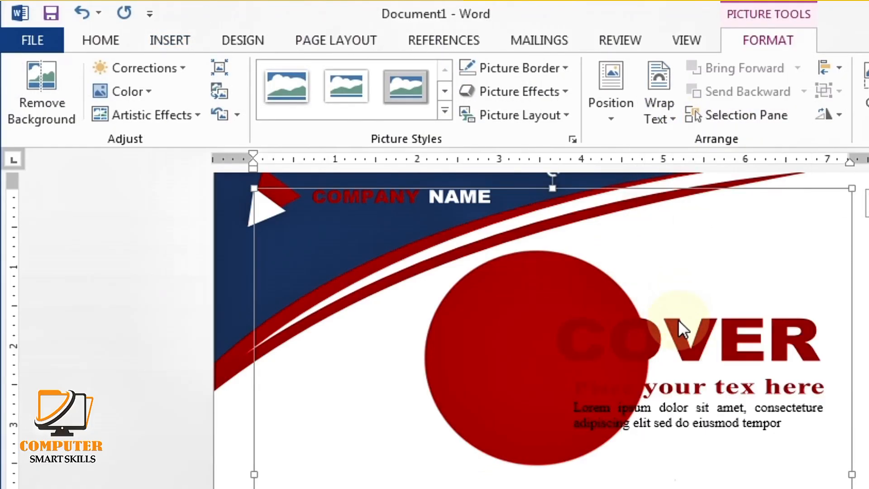
Shrink the person picture down to icon size
scroll(680, 325, down, 3)
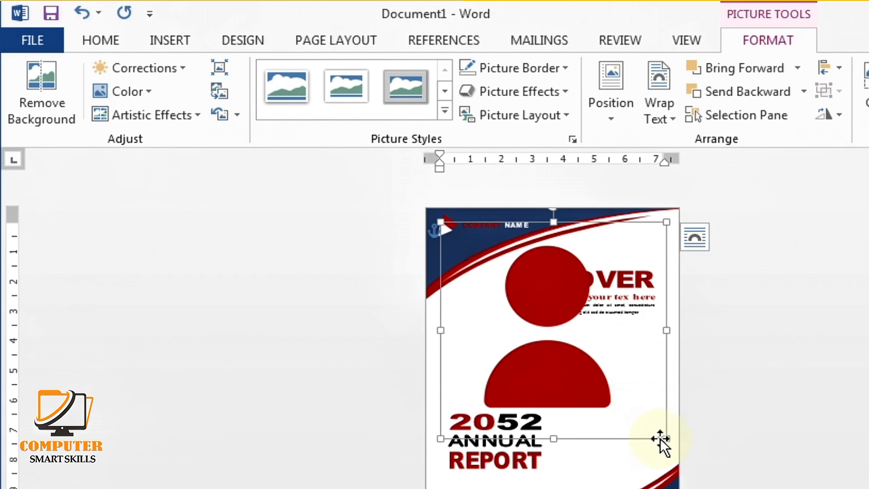
drag(665, 438, 597, 488)
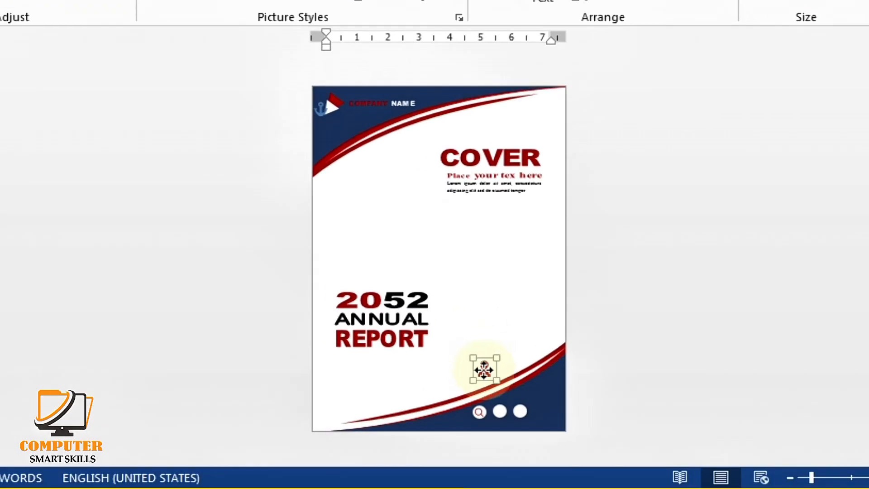
scroll(529, 332, up, 5)
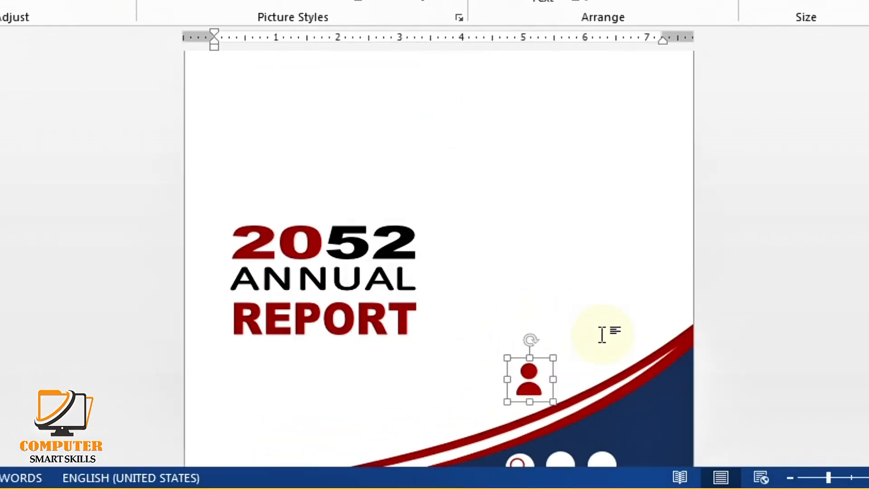
scroll(604, 333, down, 2)
click(595, 317)
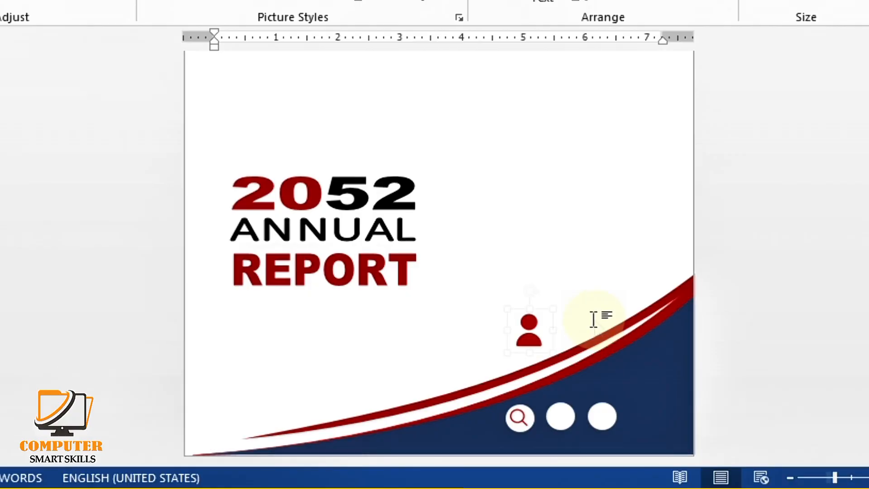
scroll(595, 318, up, 2)
click(593, 318)
scroll(615, 329, down, 2)
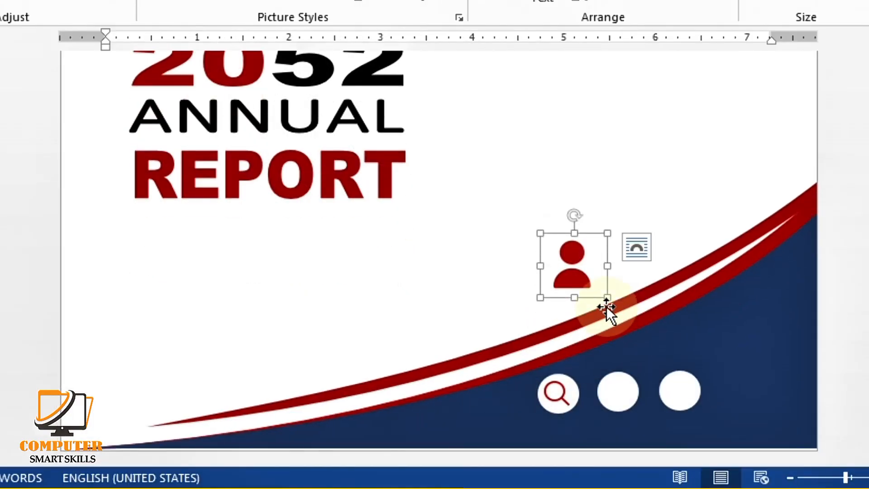
drag(606, 299, 625, 405)
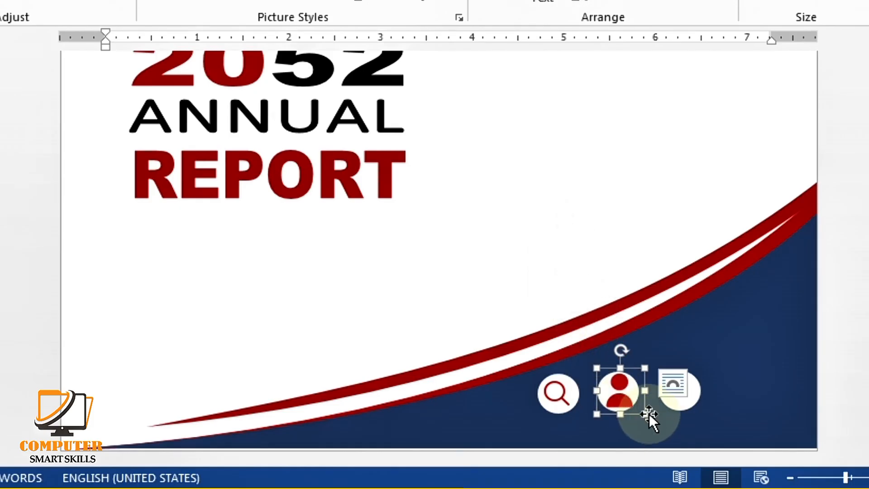
Fit the person icon inside the middle white circle and centre it
click(648, 414)
click(623, 392)
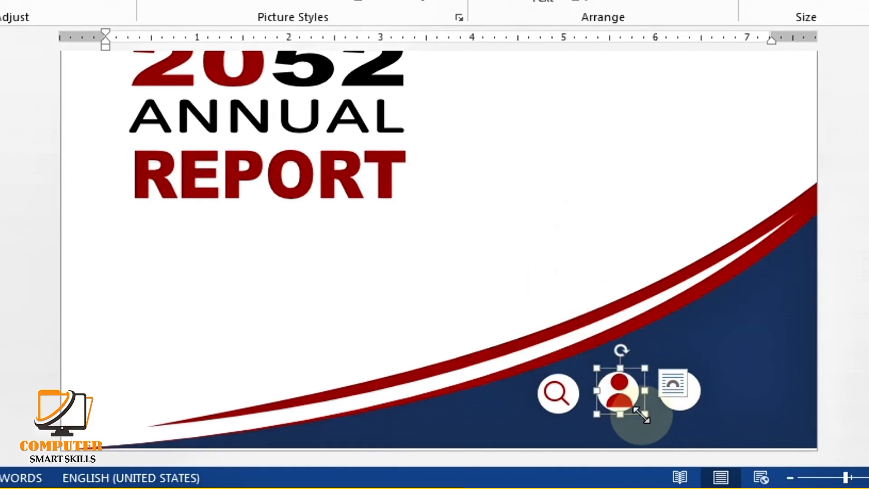
drag(643, 414, 623, 401)
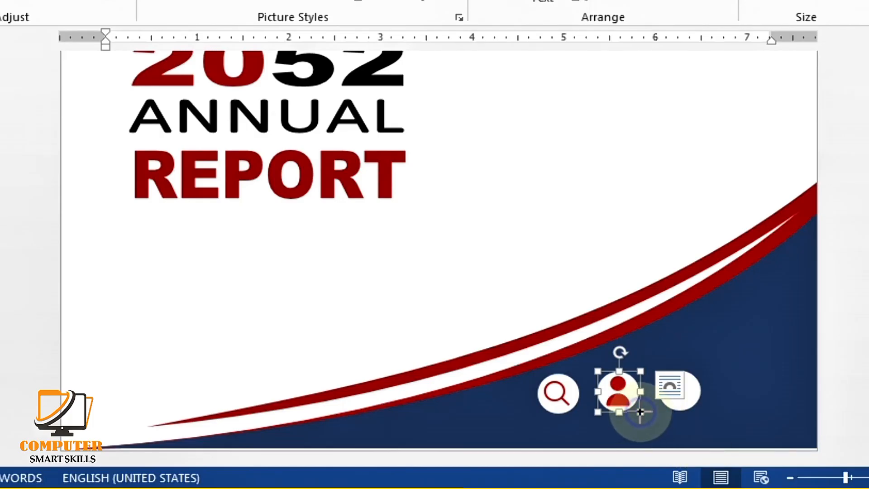
mouse_move(640, 412)
mouse_down()
mouse_move(632, 400)
mouse_move(637, 409)
mouse_up()
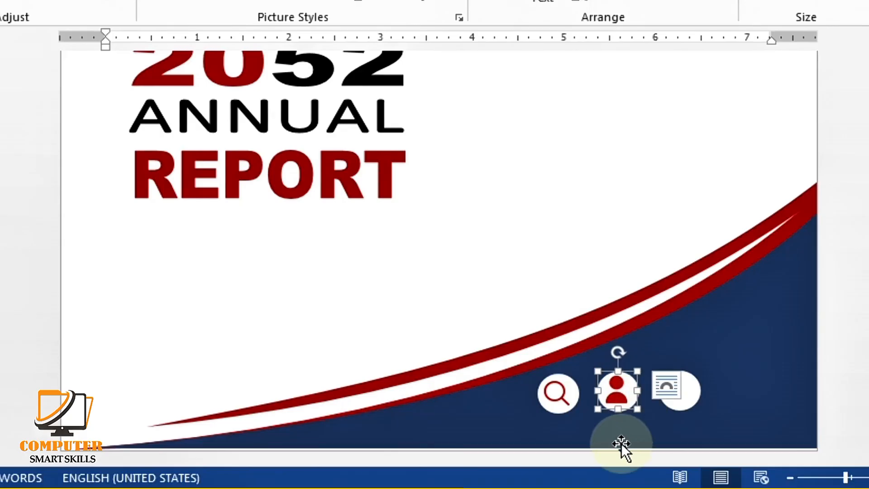
key(Right)
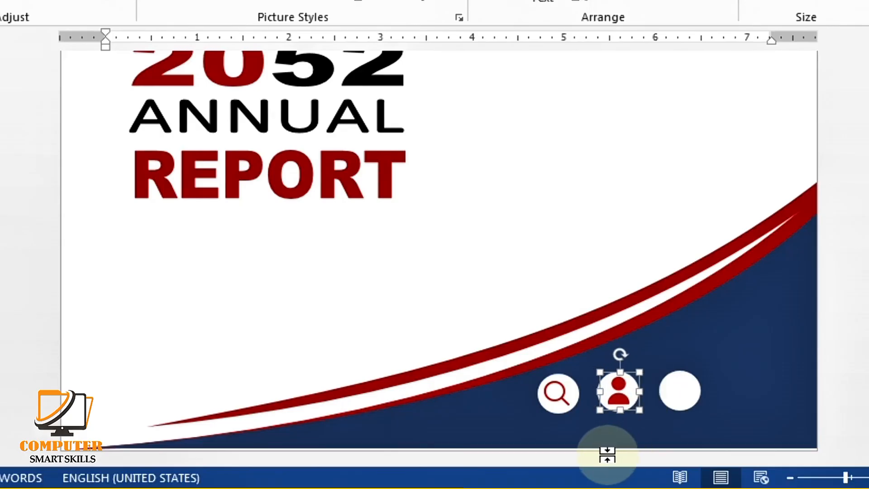
click(677, 436)
scroll(577, 145, down, 5)
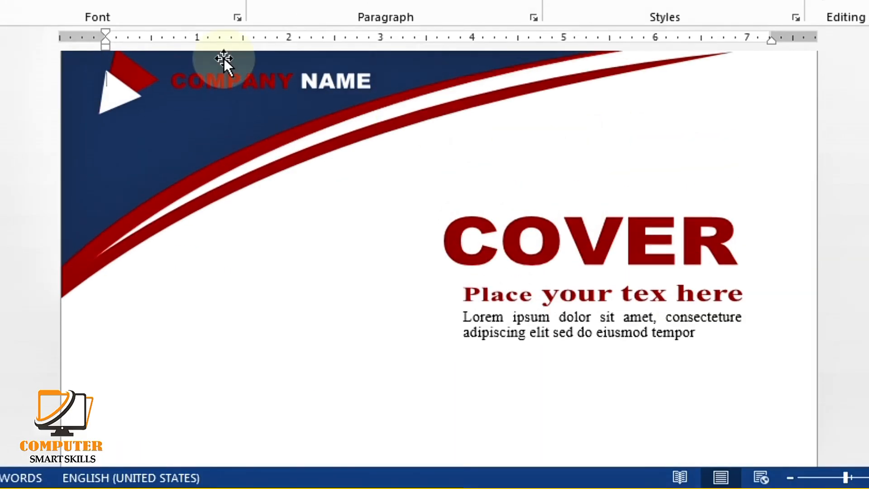
Insert the house picture and set its wrapping to In Front of Text
click(127, 21)
click(173, 89)
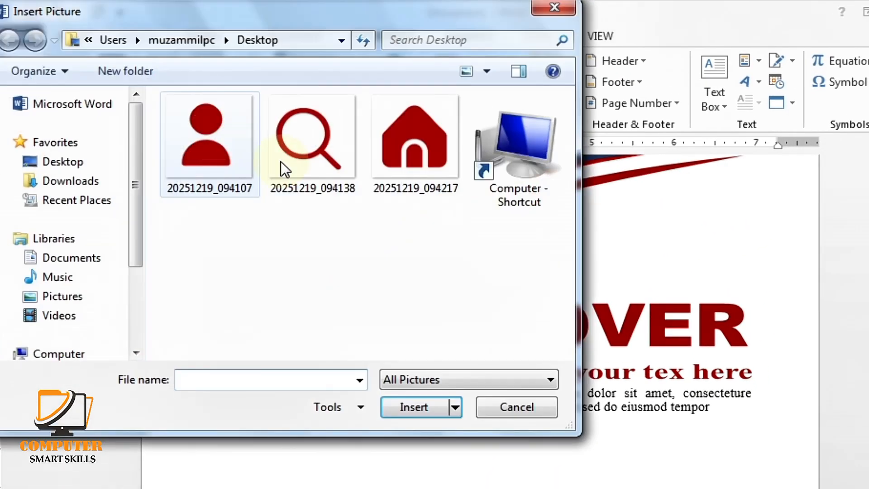
click(435, 181)
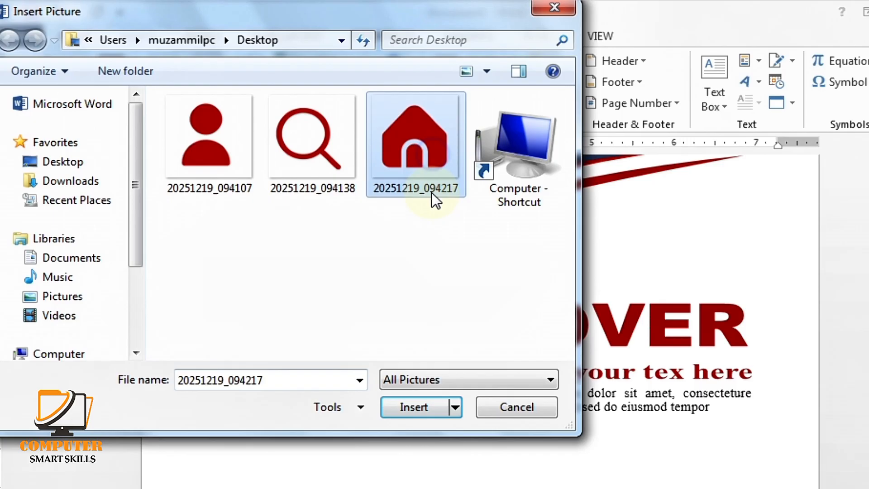
click(425, 410)
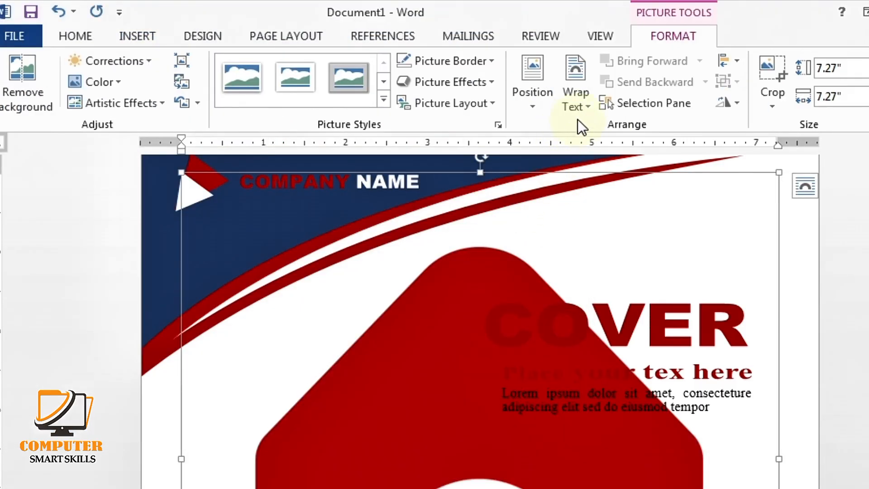
click(582, 100)
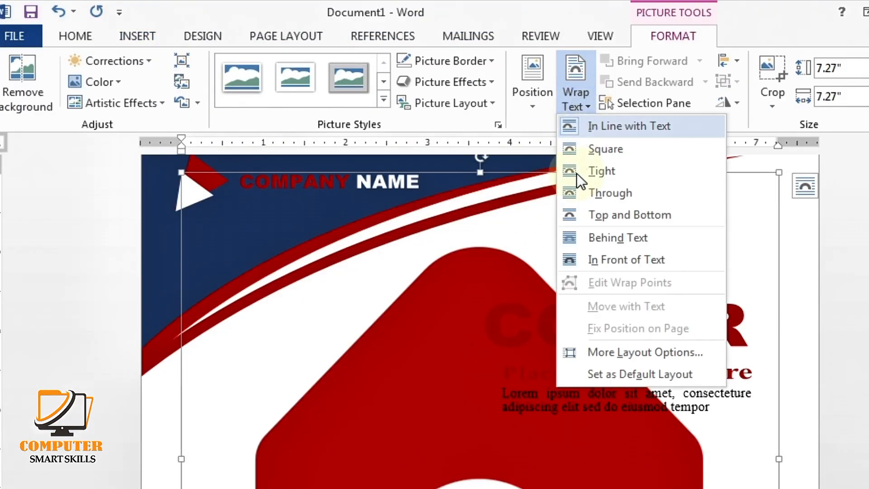
click(598, 267)
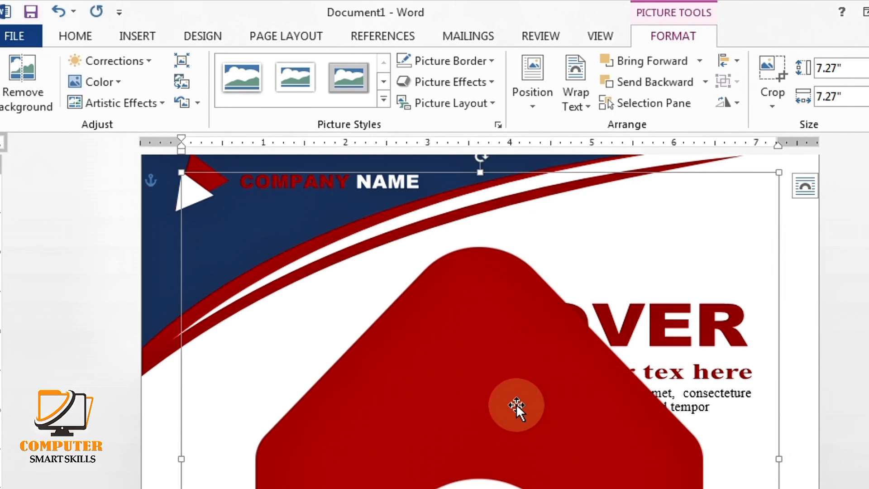
Shrink the house picture to icon size and centre it in the third white circle
ctrl+scroll(520, 392, down, 5)
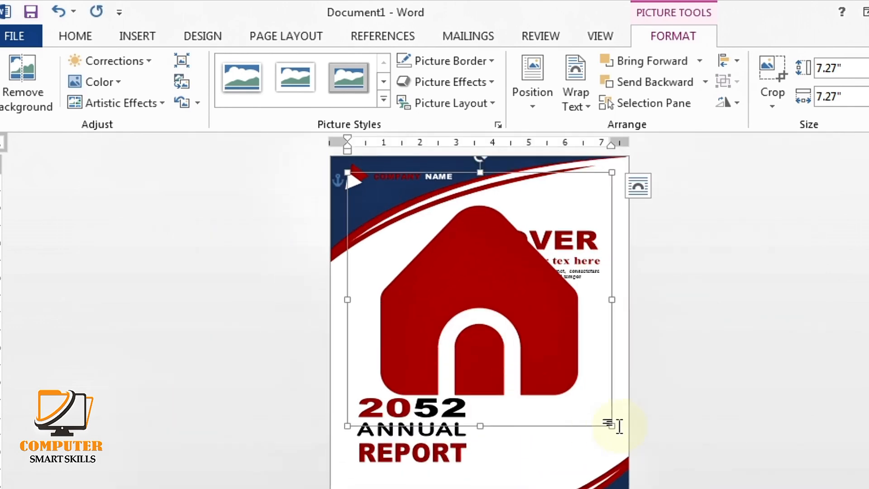
drag(611, 426, 538, 474)
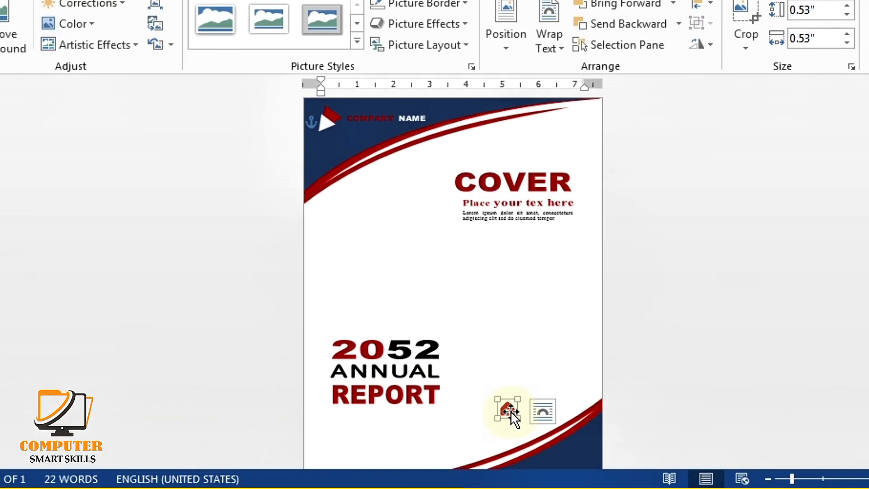
ctrl+scroll(516, 417, up, 5)
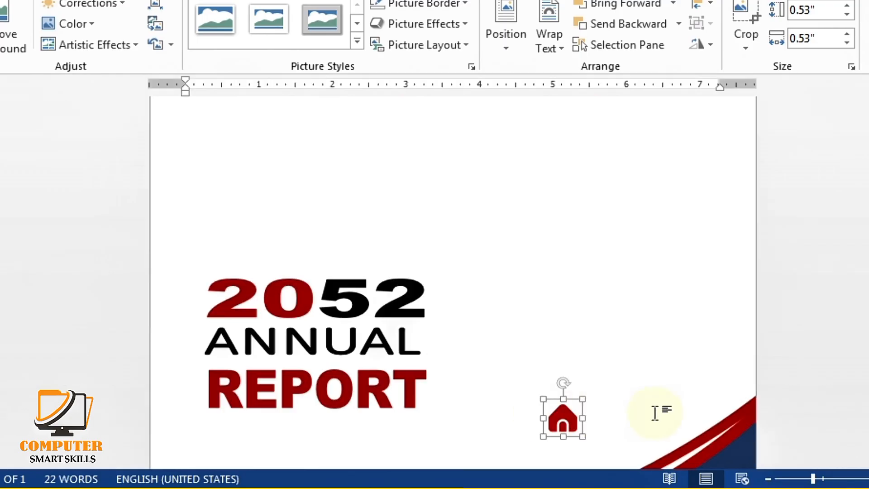
scroll(660, 410, down, 3)
click(557, 279)
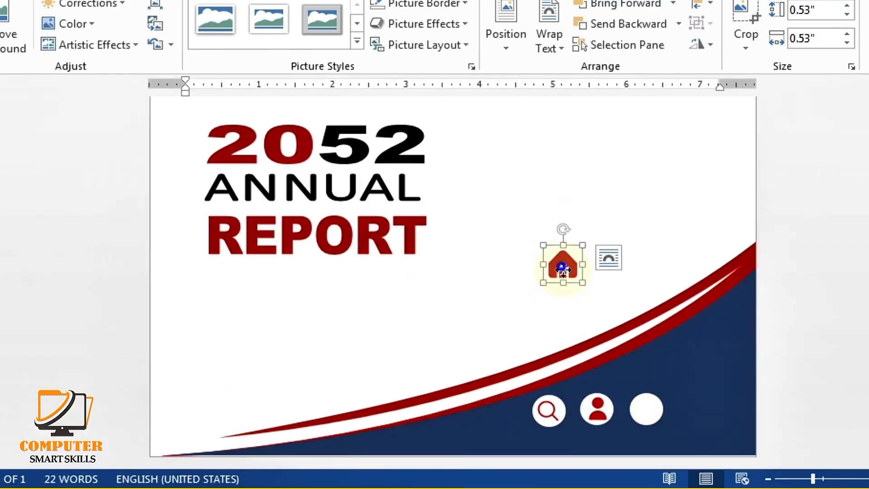
drag(563, 269, 650, 407)
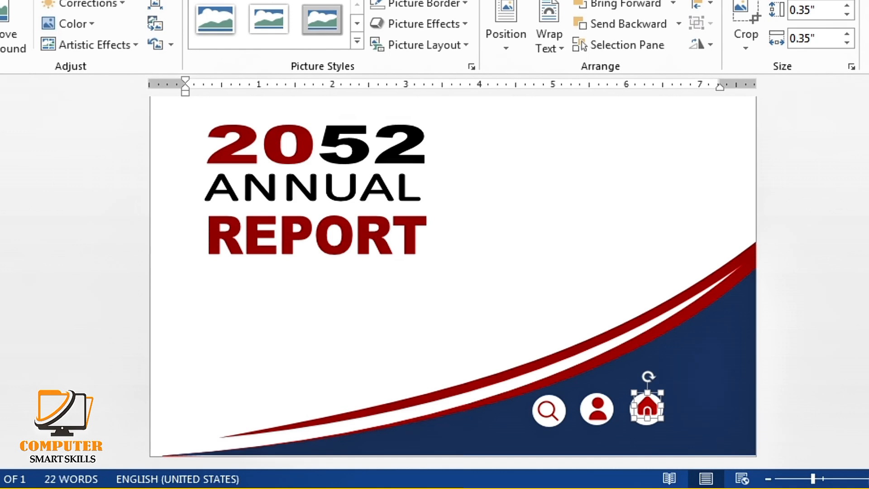
key(Left)
key(Left)
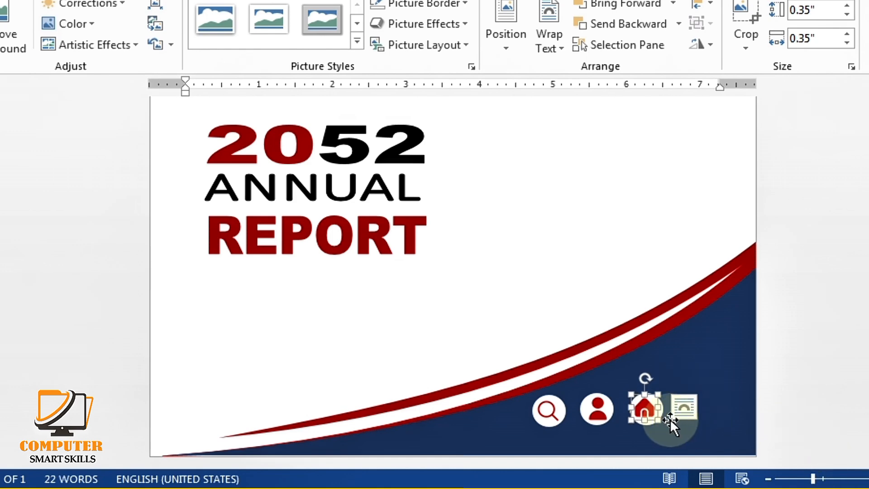
click(715, 425)
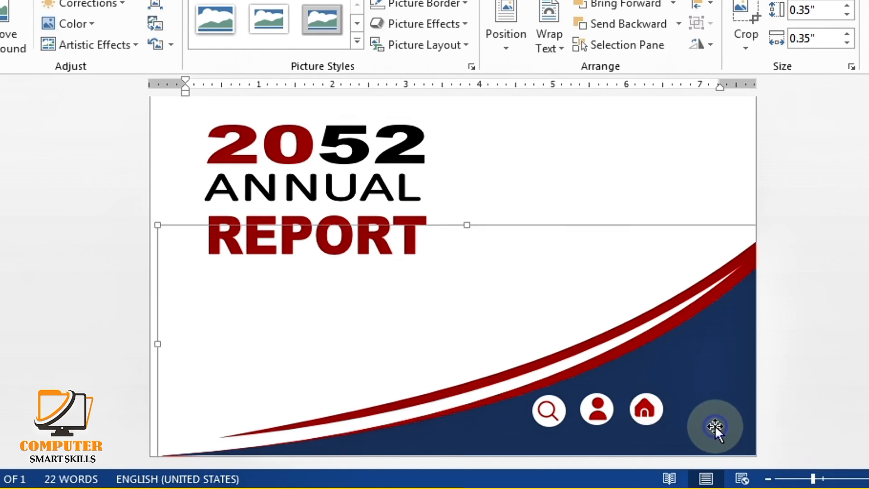
click(649, 405)
click(694, 437)
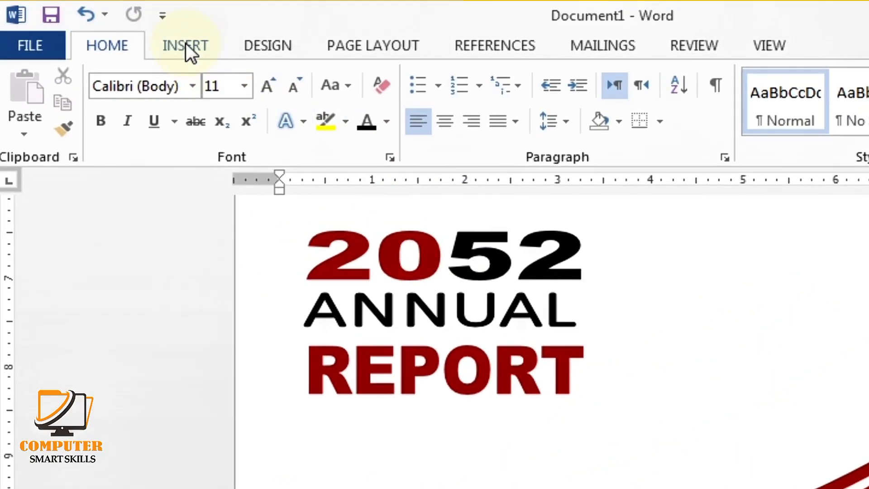
Add a plain-style WordArt box and move it down beside REPORT
click(187, 48)
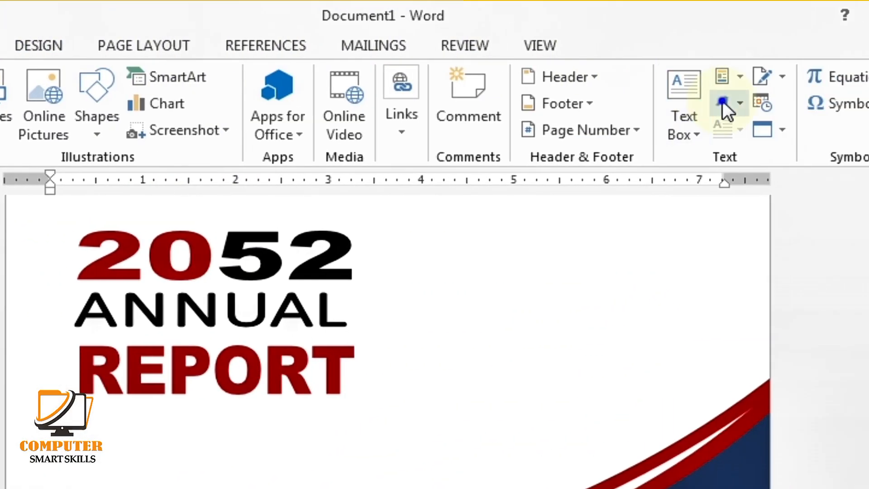
click(723, 102)
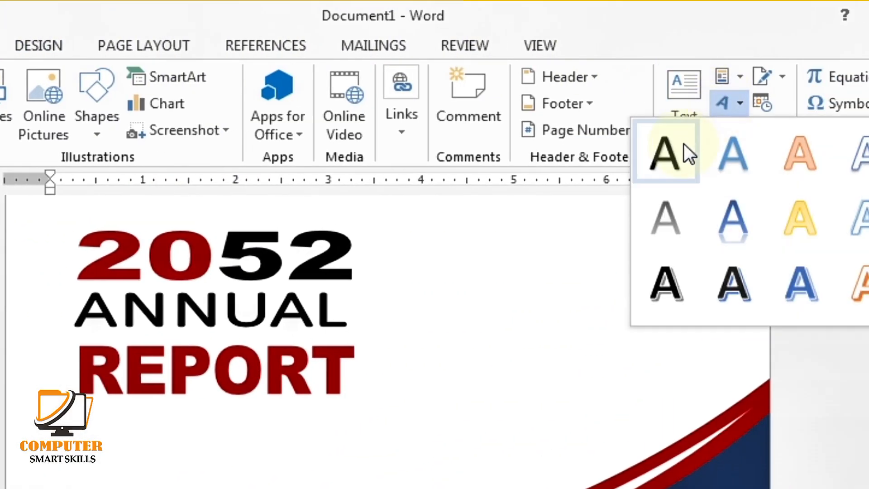
click(683, 143)
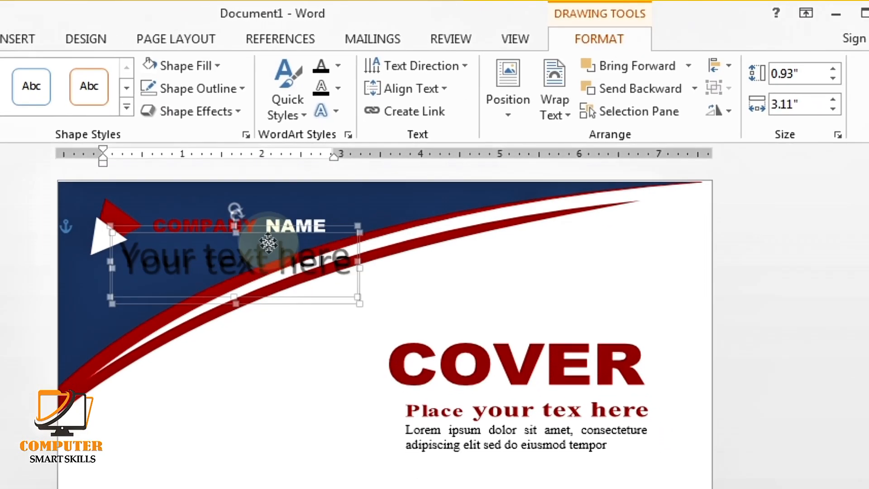
drag(268, 243, 468, 407)
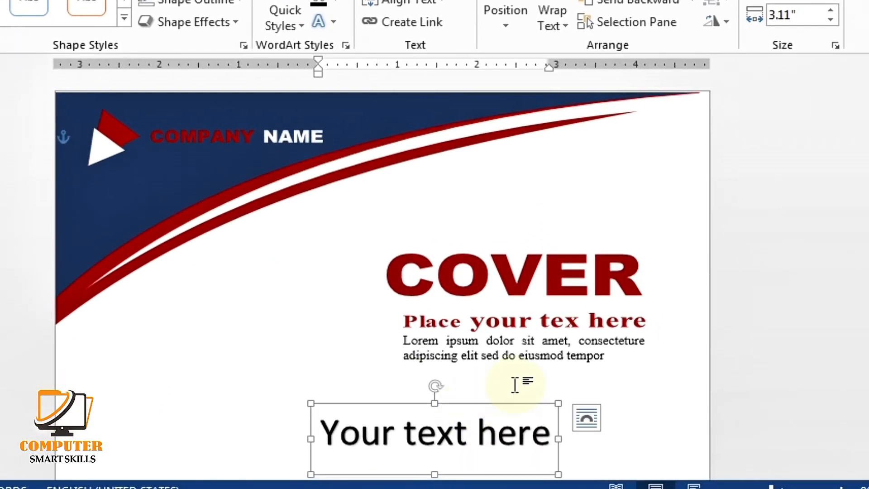
ctrl+scroll(515, 385, down, 5)
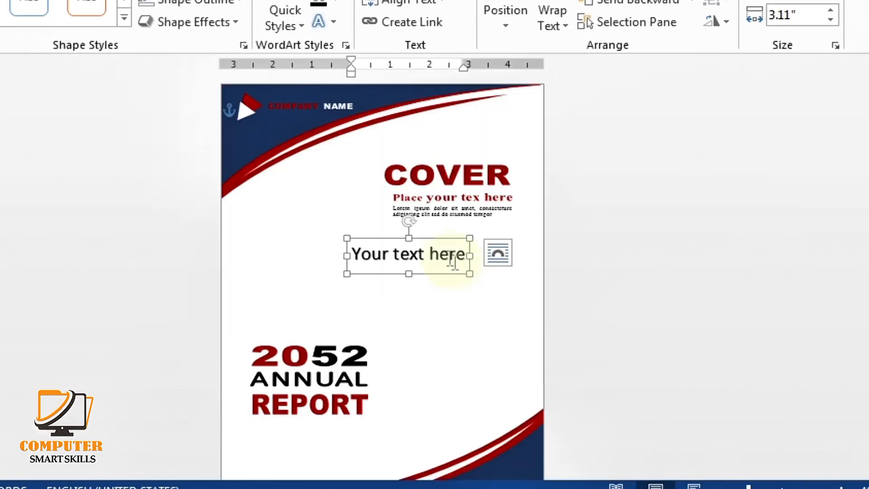
drag(441, 260, 454, 401)
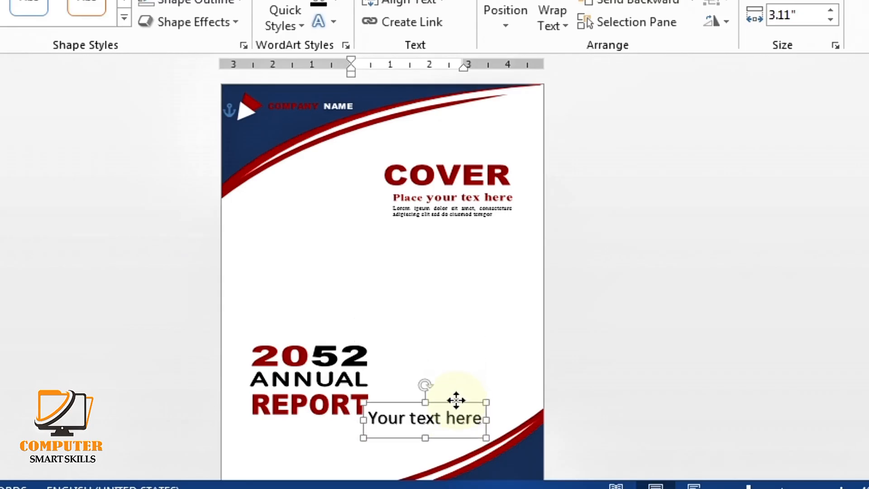
ctrl+scroll(456, 351, up, 5)
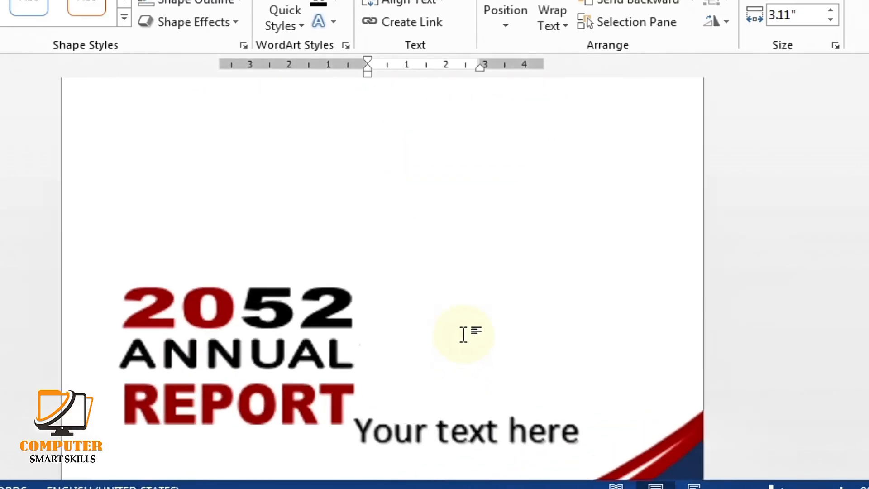
scroll(519, 362, down, 3)
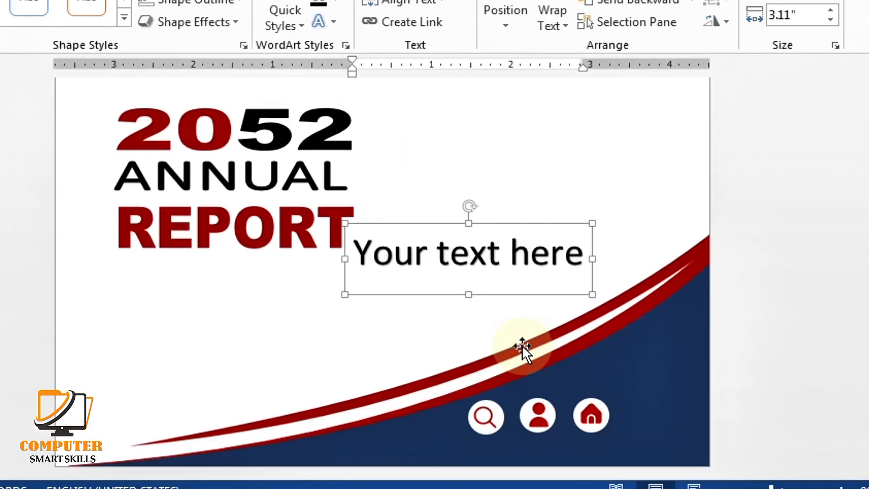
Replace the WordArt placeholder text with 'HEADLINE'
drag(583, 254, 300, 269)
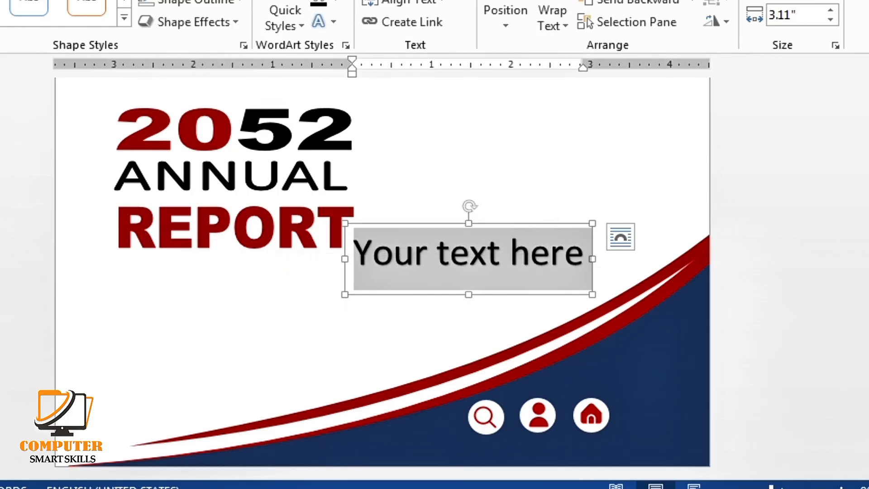
key(BackSpace)
text(HEADLINE)
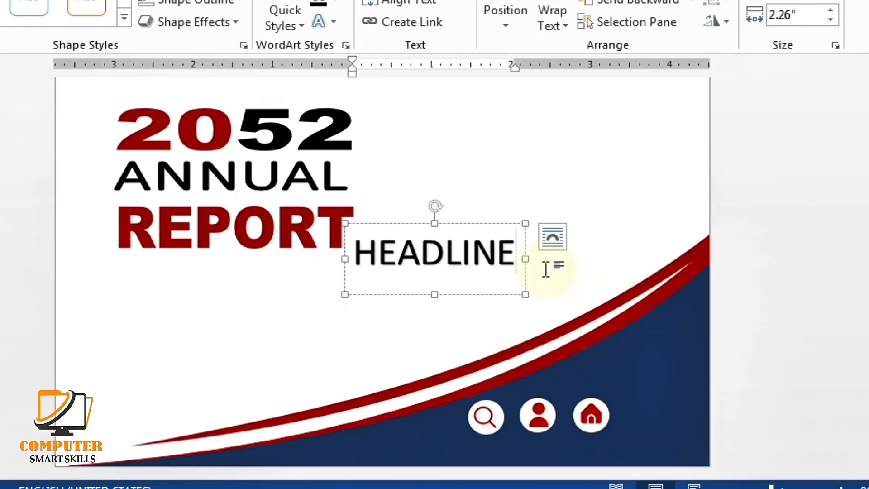
drag(516, 256, 330, 248)
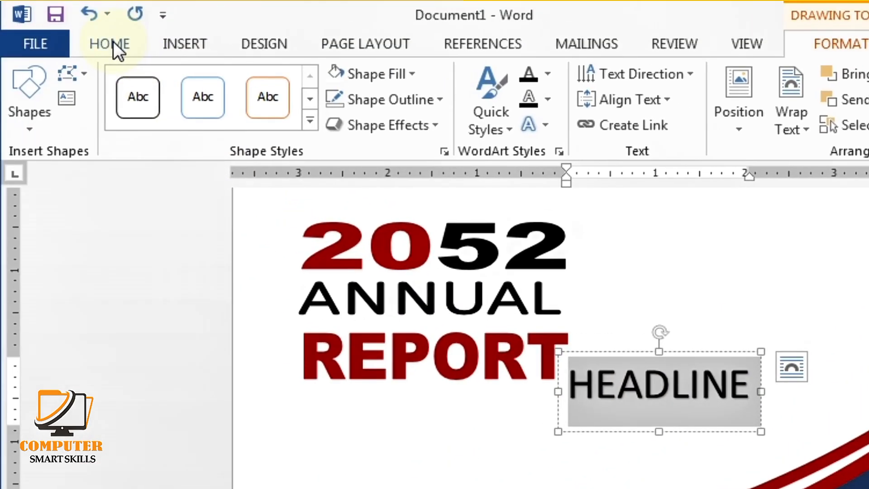
Set HEADLINE in Times New Roman and shrink its font to 14
click(113, 42)
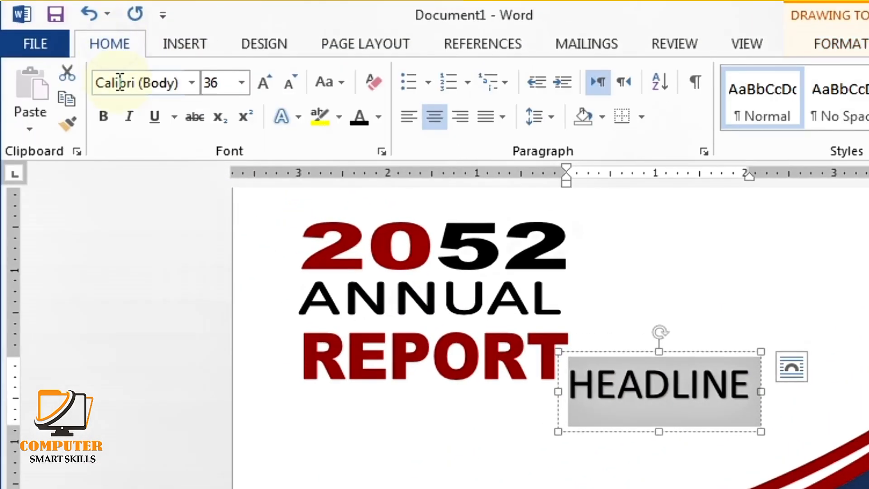
click(188, 86)
click(201, 192)
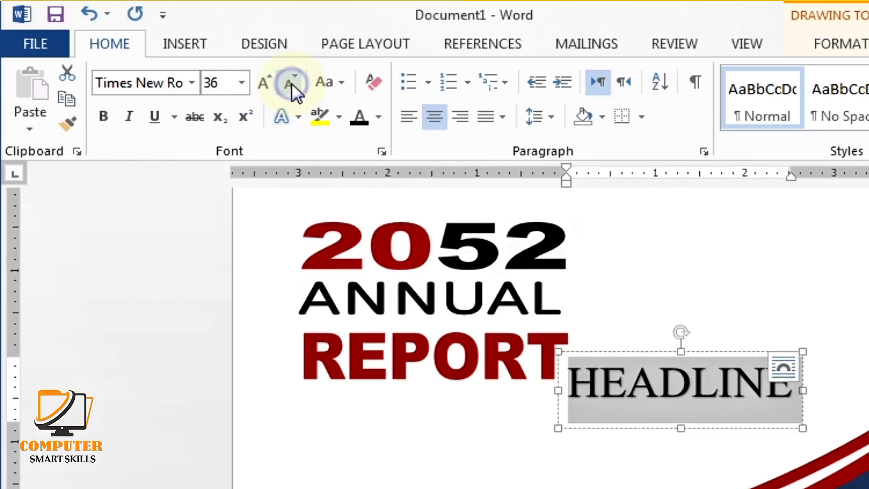
click(292, 83)
click(292, 84)
click(291, 84)
click(291, 84)
click(292, 83)
click(292, 83)
click(292, 84)
click(291, 83)
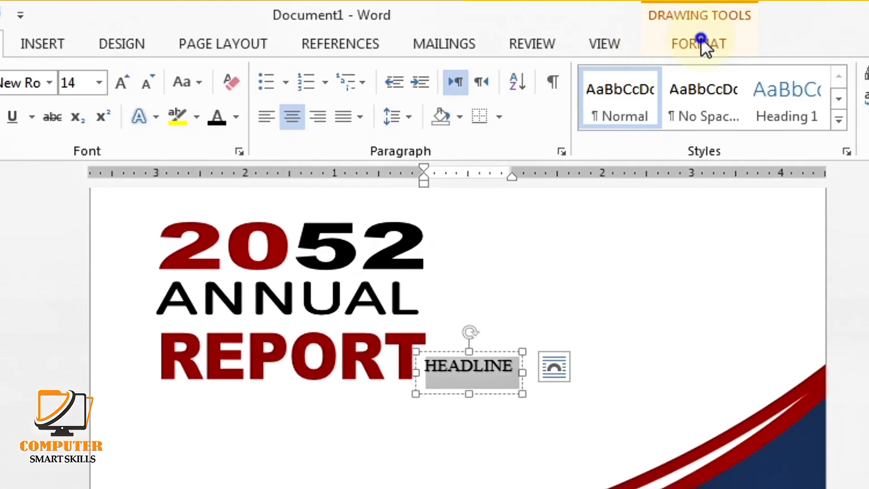
Apply a warp text effect to HEADLINE and move it below the icons
click(701, 42)
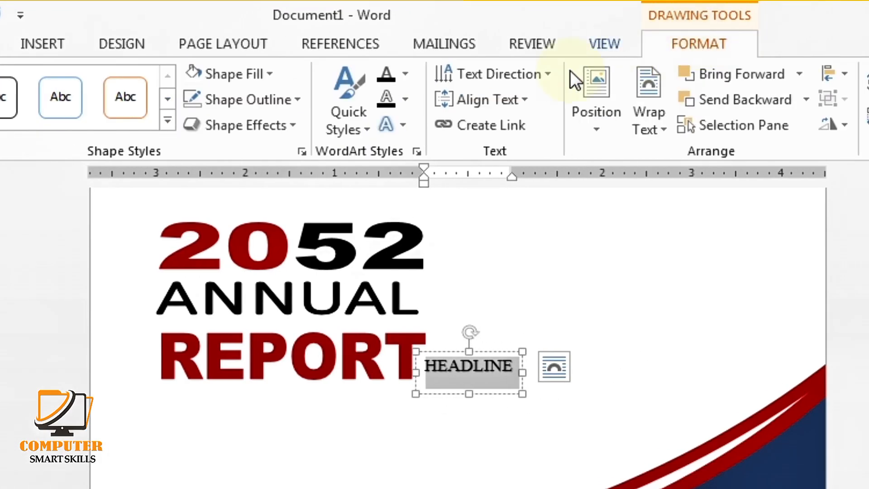
click(403, 125)
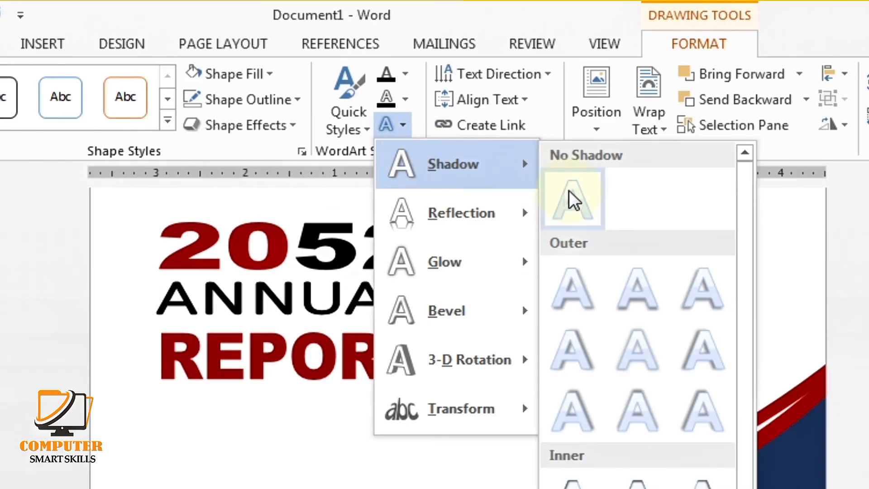
click(550, 179)
click(405, 126)
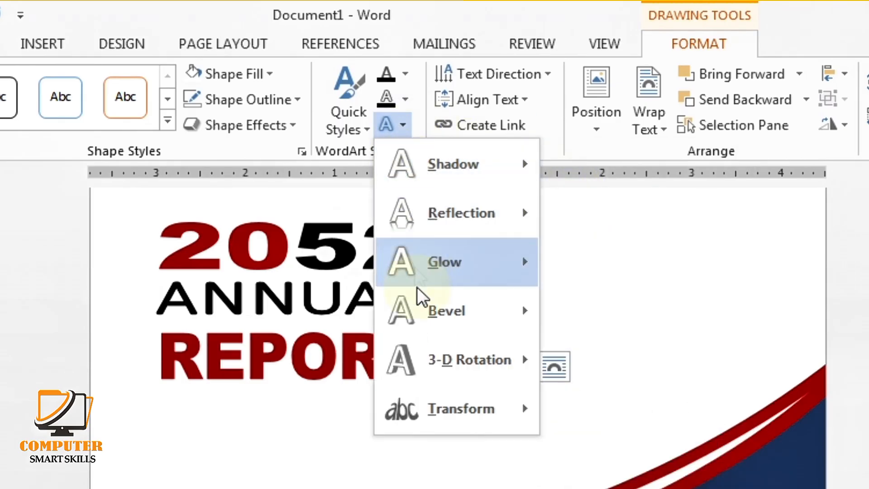
mouse_move(451, 408)
click(560, 447)
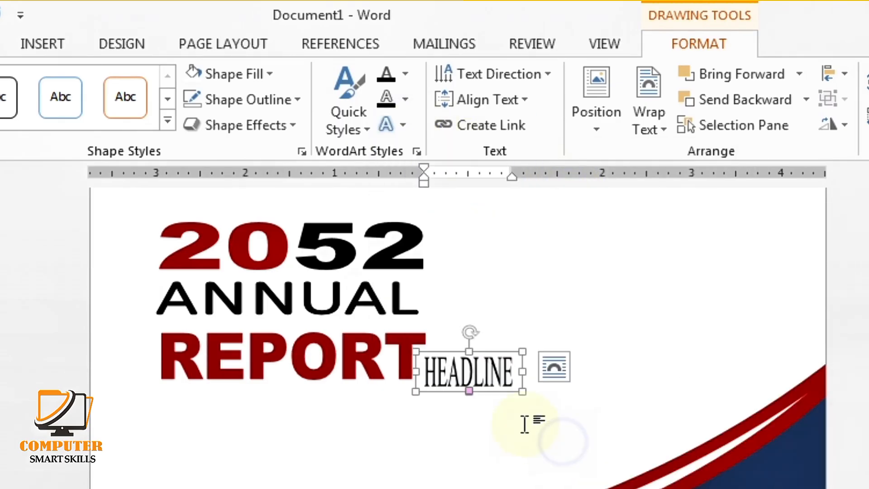
mouse_move(498, 352)
mouse_down()
mouse_move(547, 469)
mouse_move(596, 422)
mouse_move(615, 430)
mouse_move(607, 419)
mouse_move(631, 441)
mouse_move(619, 442)
mouse_up()
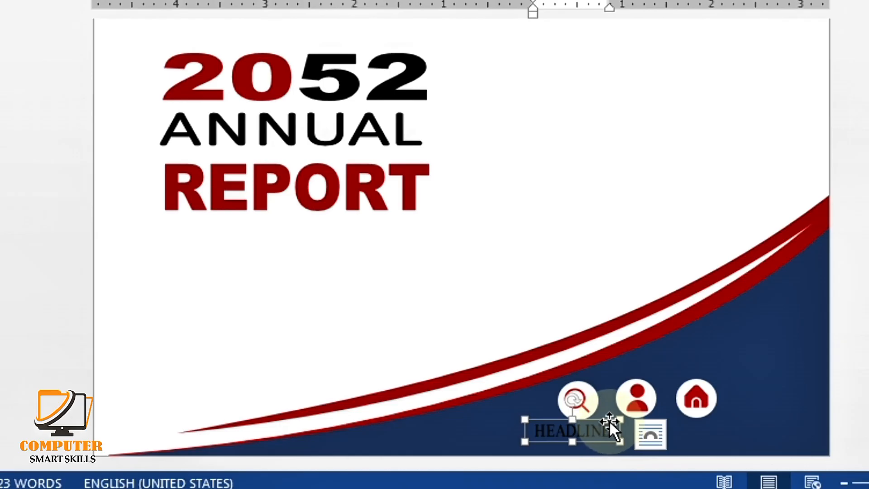
Make the HEADLINE text white
click(528, 430)
double_click(527, 428)
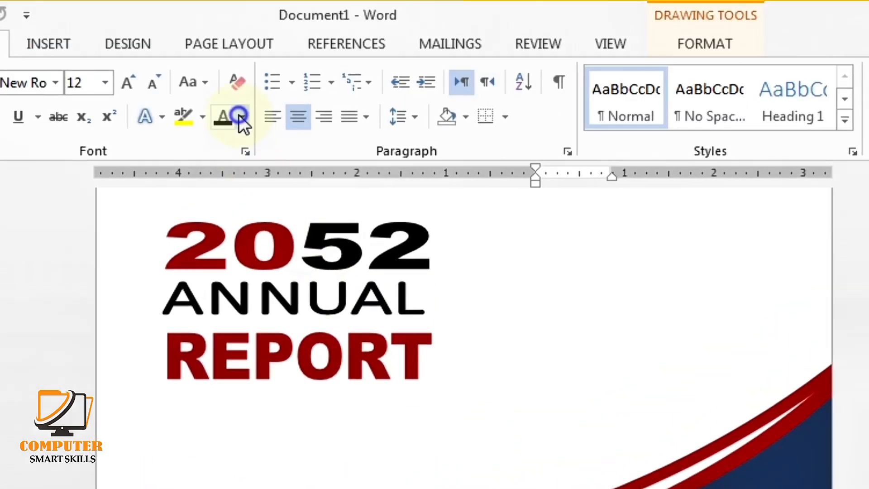
click(243, 120)
click(224, 191)
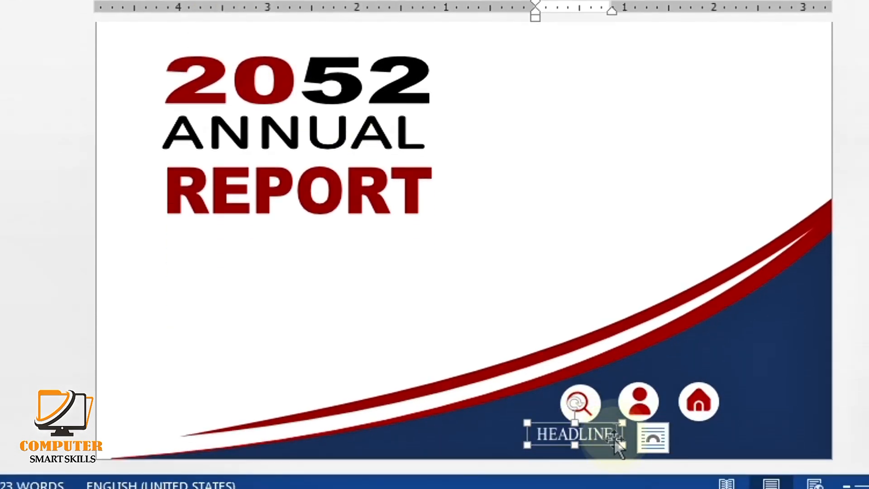
Nudge HEADLINE and the magnifier icon with arrow keys so HEADLINE sits beneath the icon
key(Down)
key(Down)
key(Down)
key(Right)
key(Right)
key(Right)
key(Right)
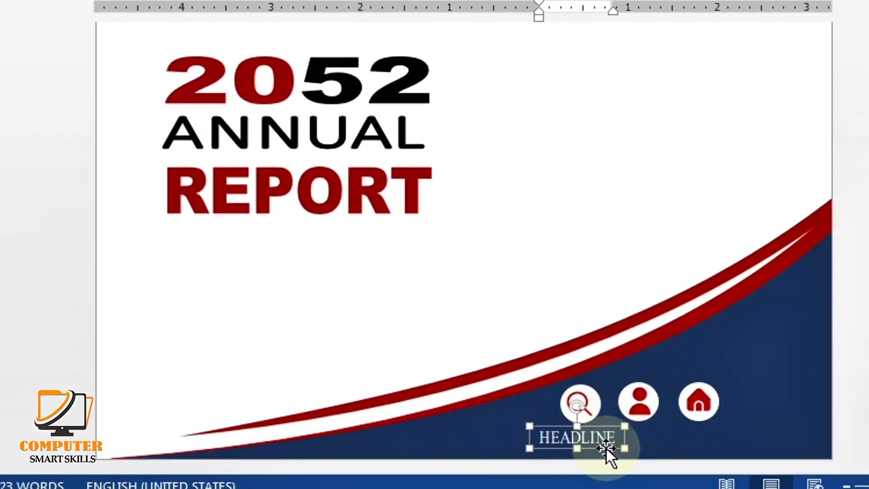
click(588, 403)
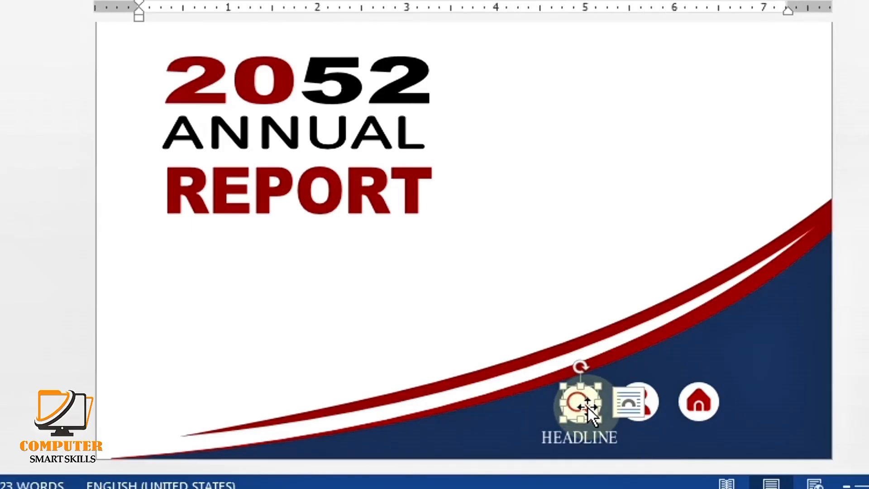
key(Right)
key(Right)
key(Right)
key(Right)
key(Right)
key(Right)
key(Right)
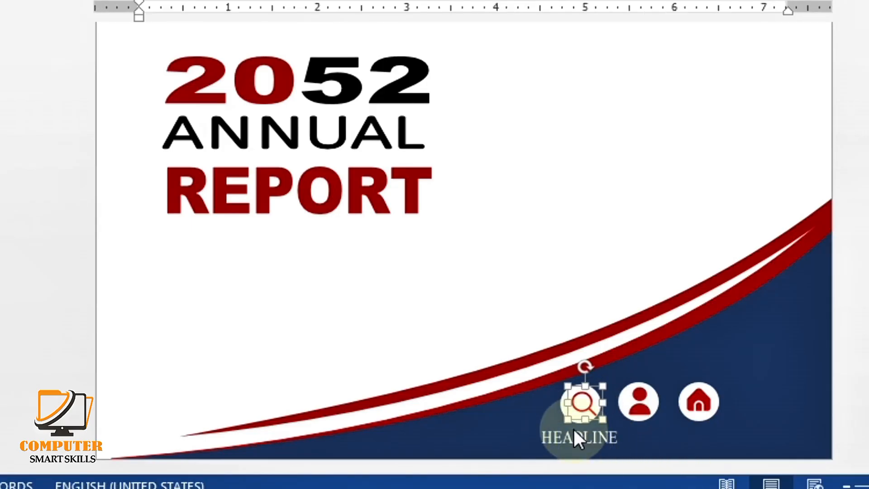
key(Left)
key(Left)
key(Left)
key(Left)
key(Left)
key(Left)
key(Left)
key(Left)
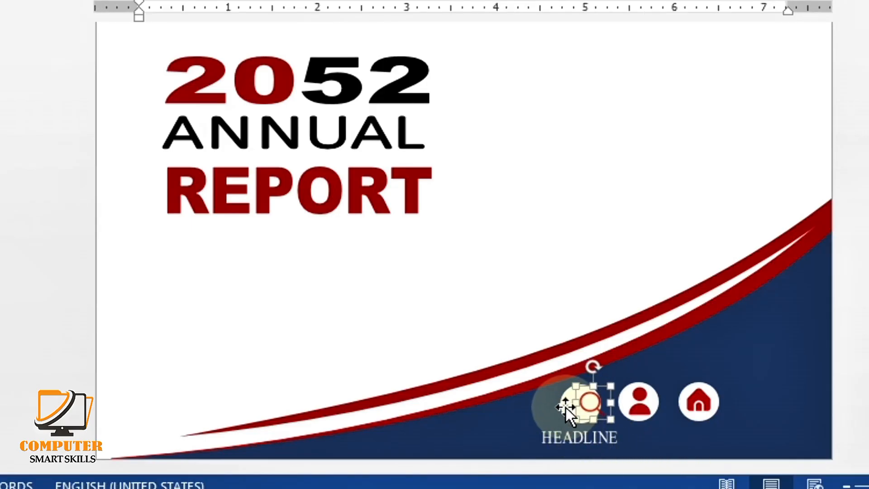